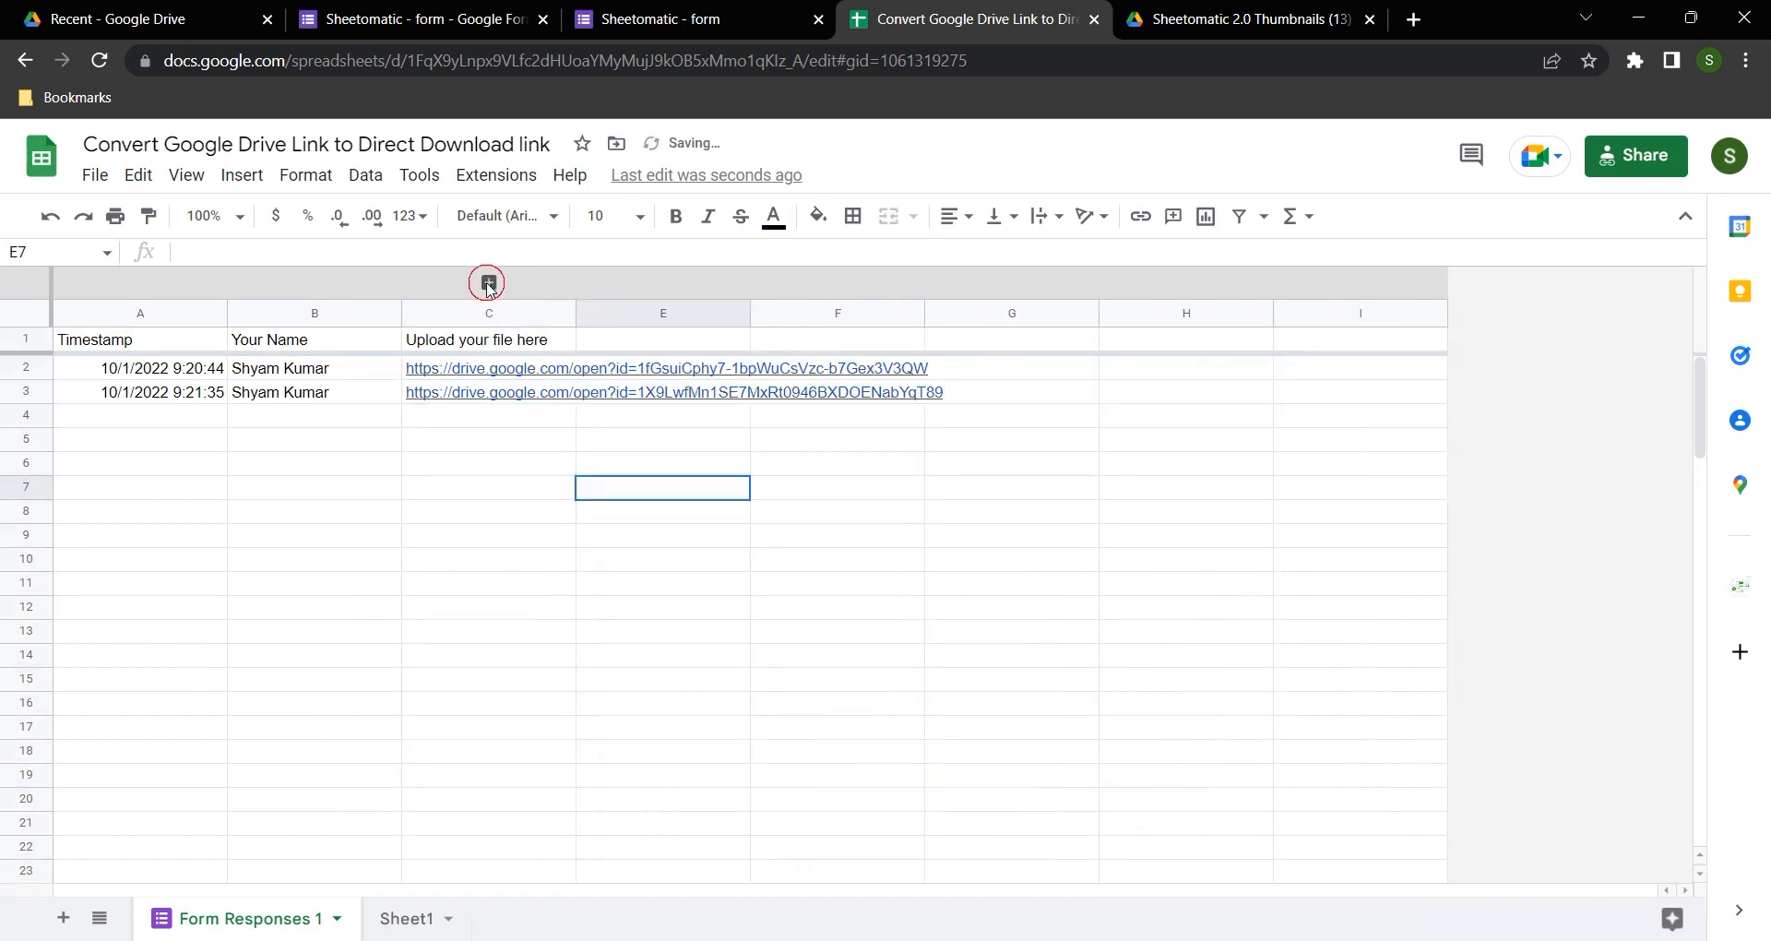
# Step: Expand the collapsed column group to reveal column D and select its conversion formula in D2
pyautogui.click(489, 282)
pyautogui.click(610, 313)
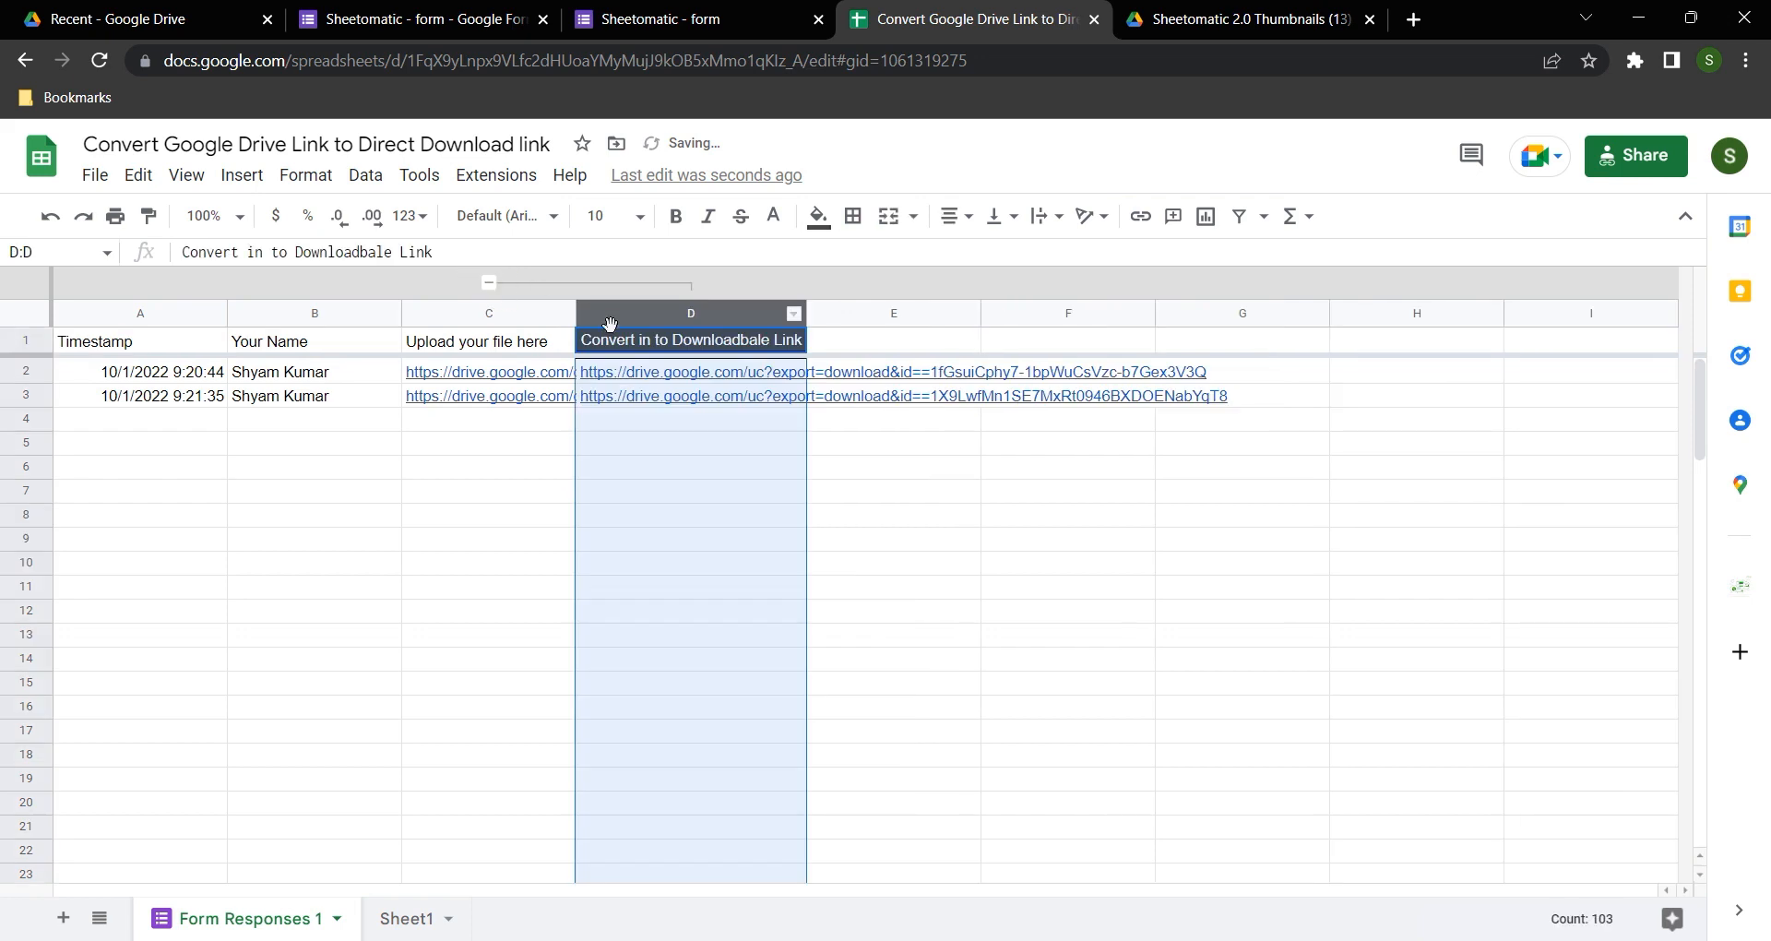
pyautogui.click(677, 341)
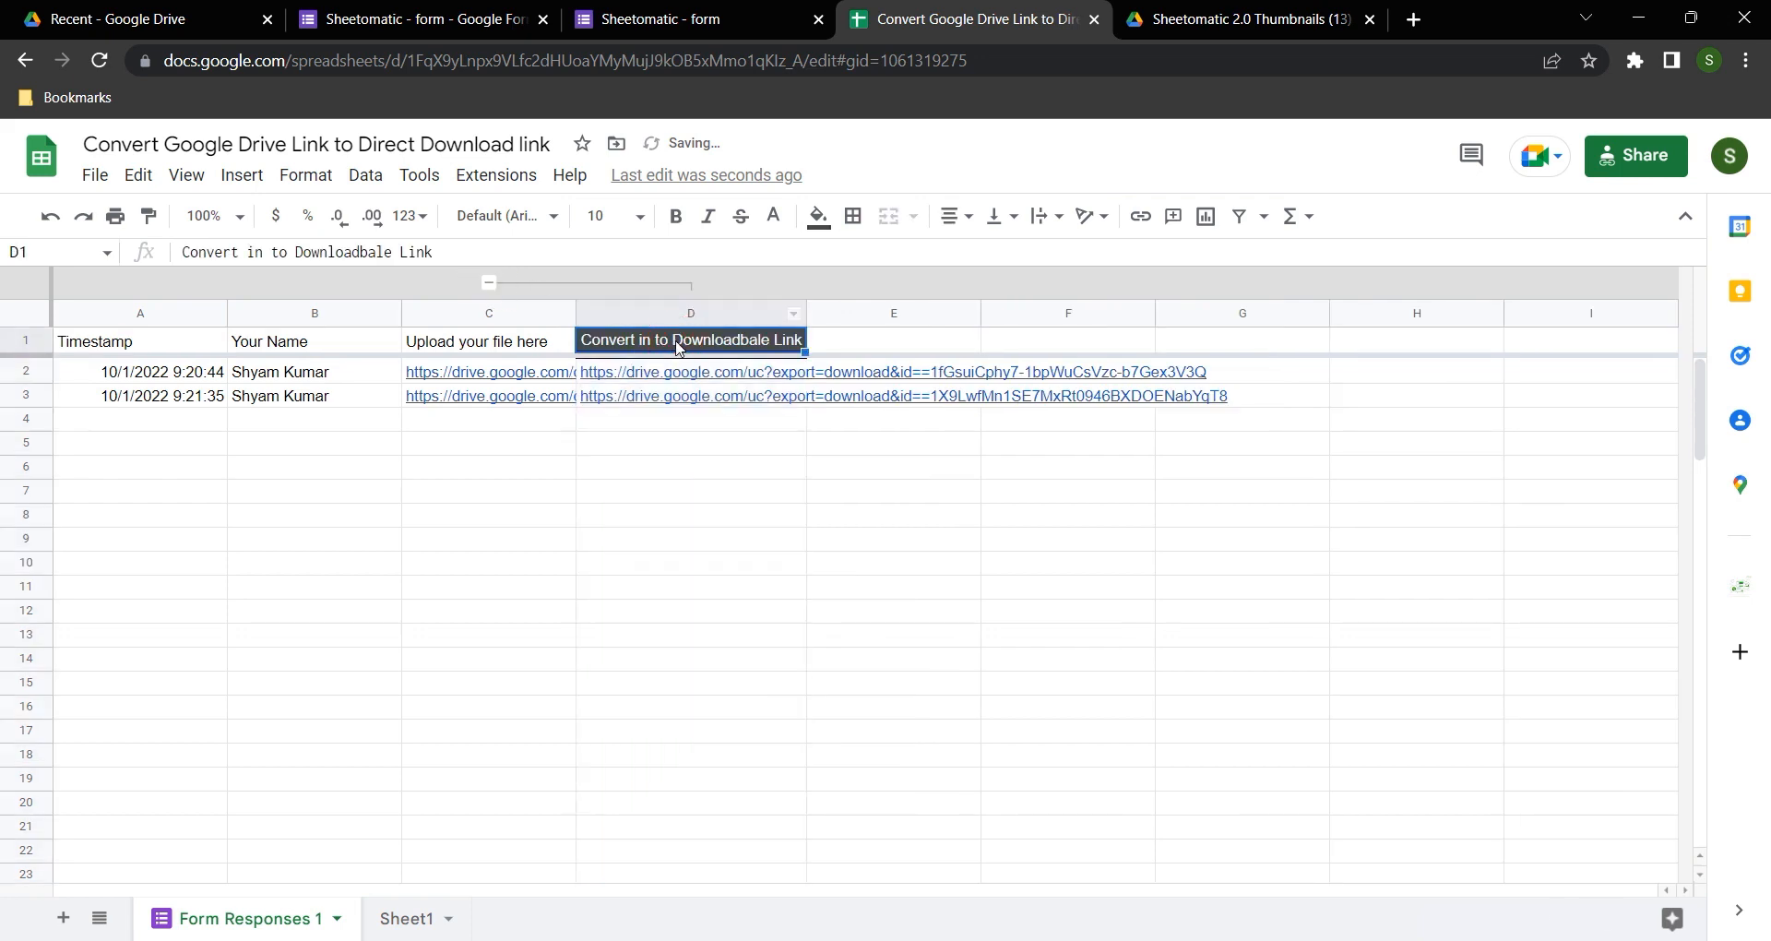
pyautogui.click(670, 379)
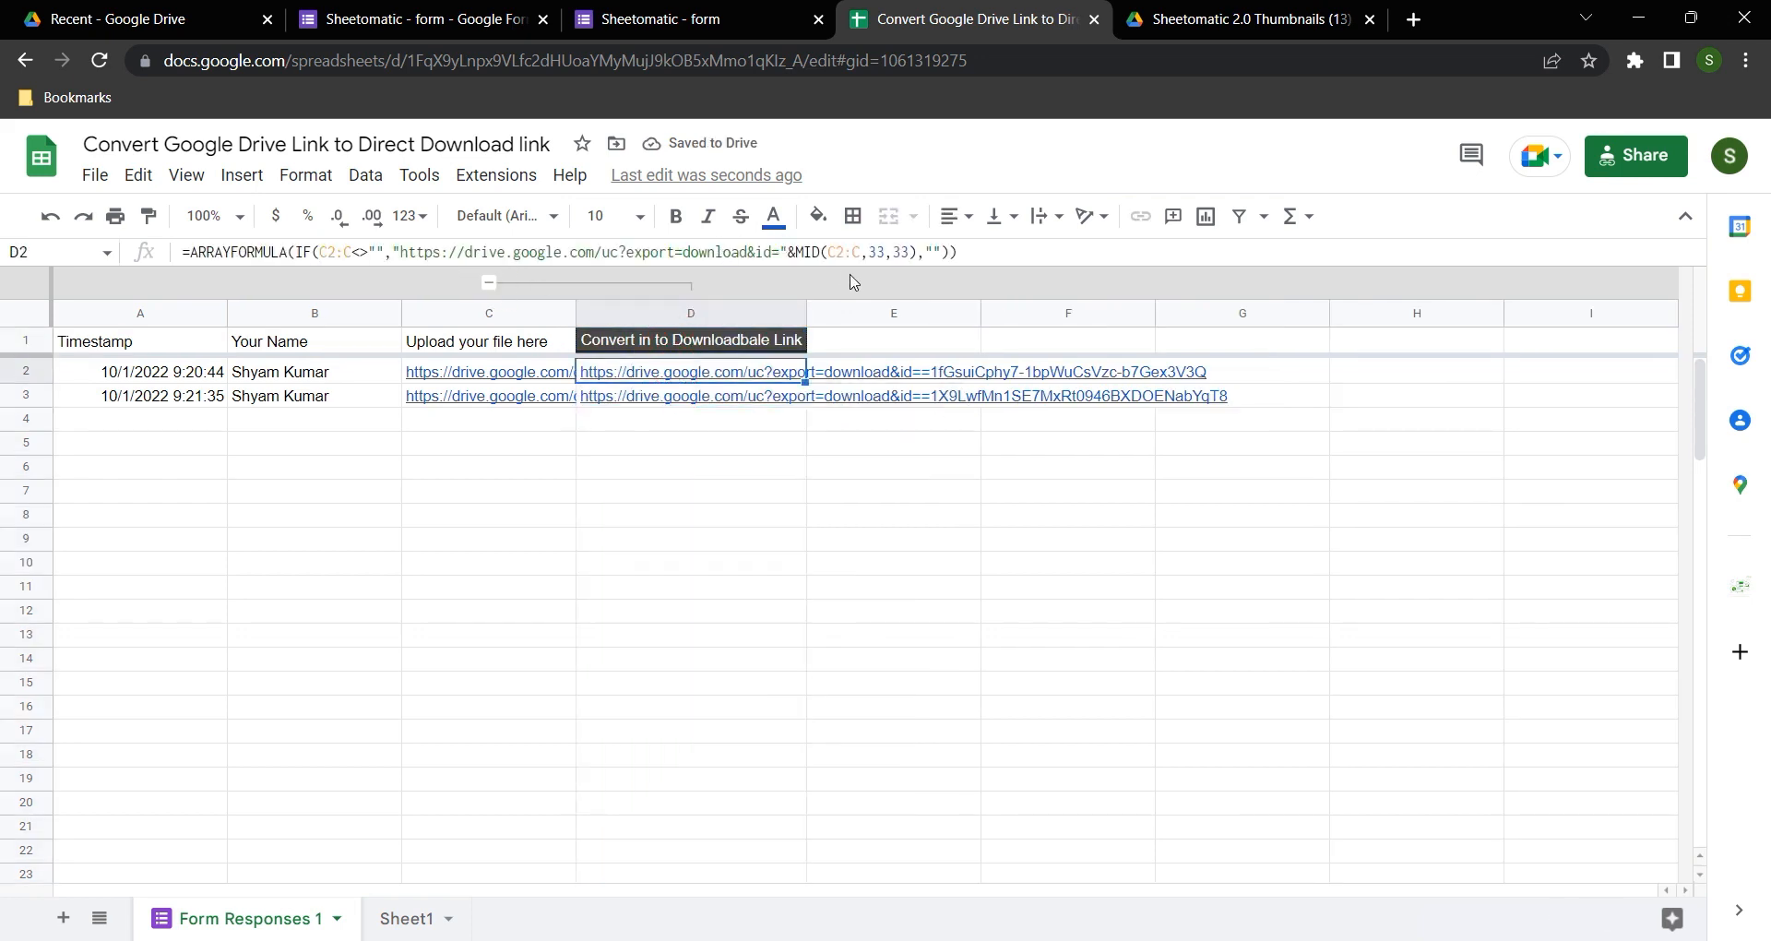
pyautogui.click(400, 253)
pyautogui.moveTo(402, 252); pyautogui.dragTo(782, 256)
pyautogui.hotkey('ctrl', 'c')
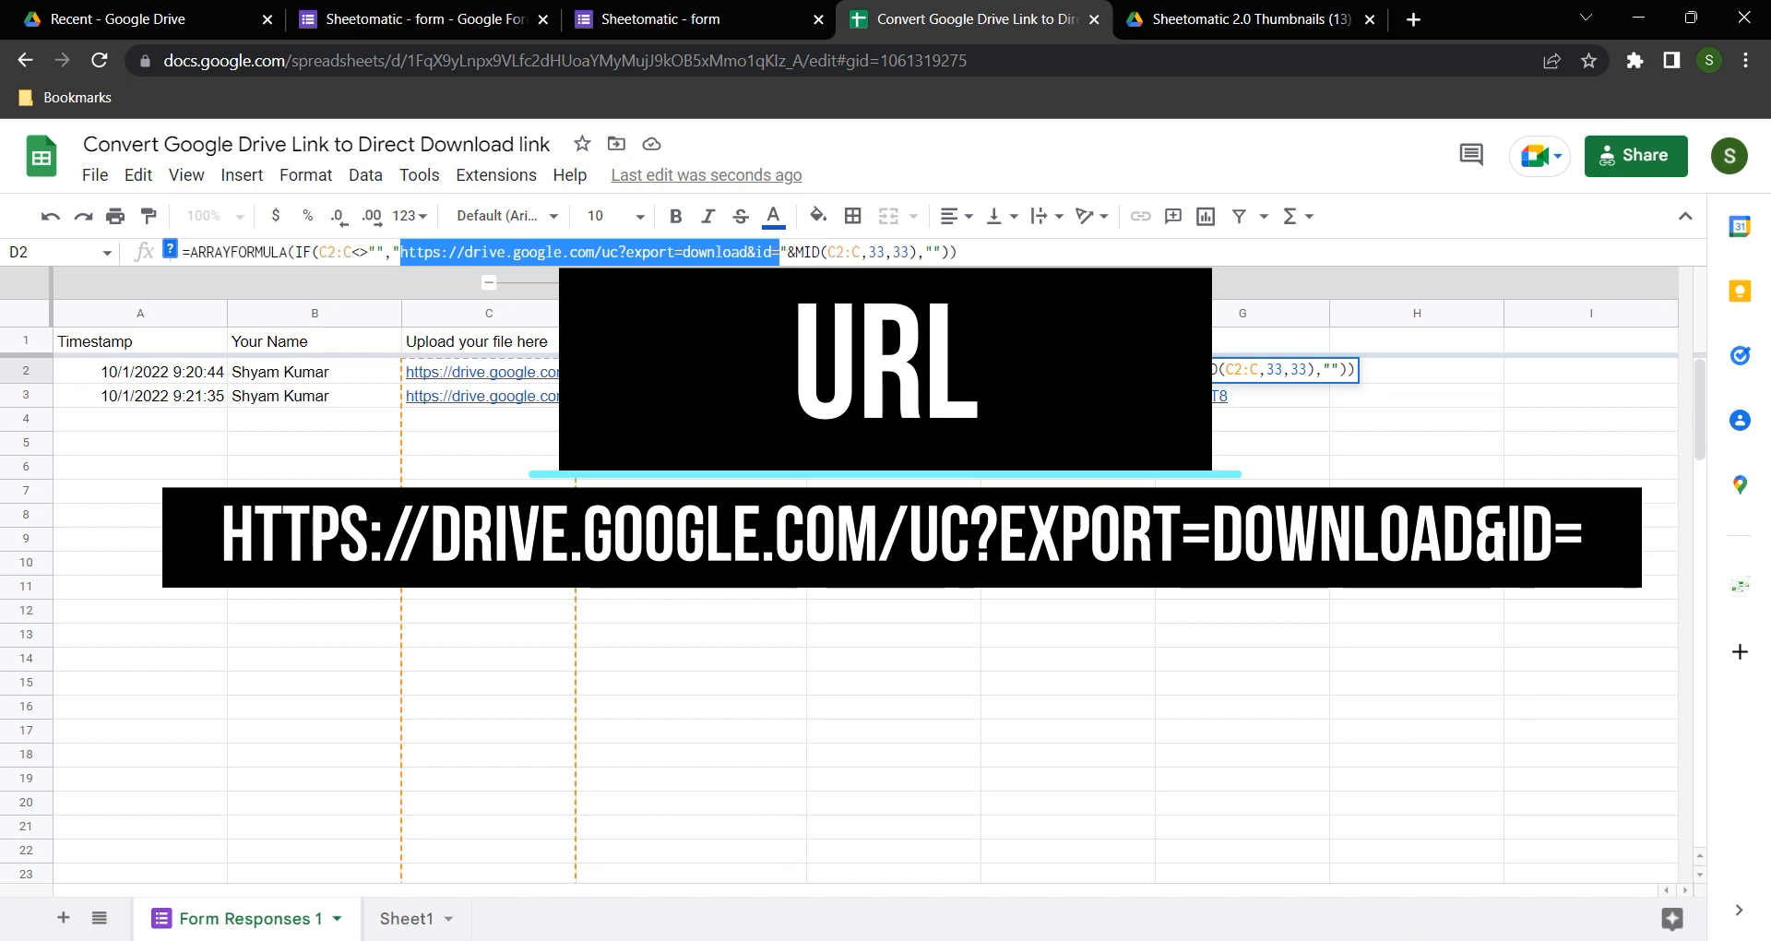
pyautogui.click(1412, 20)
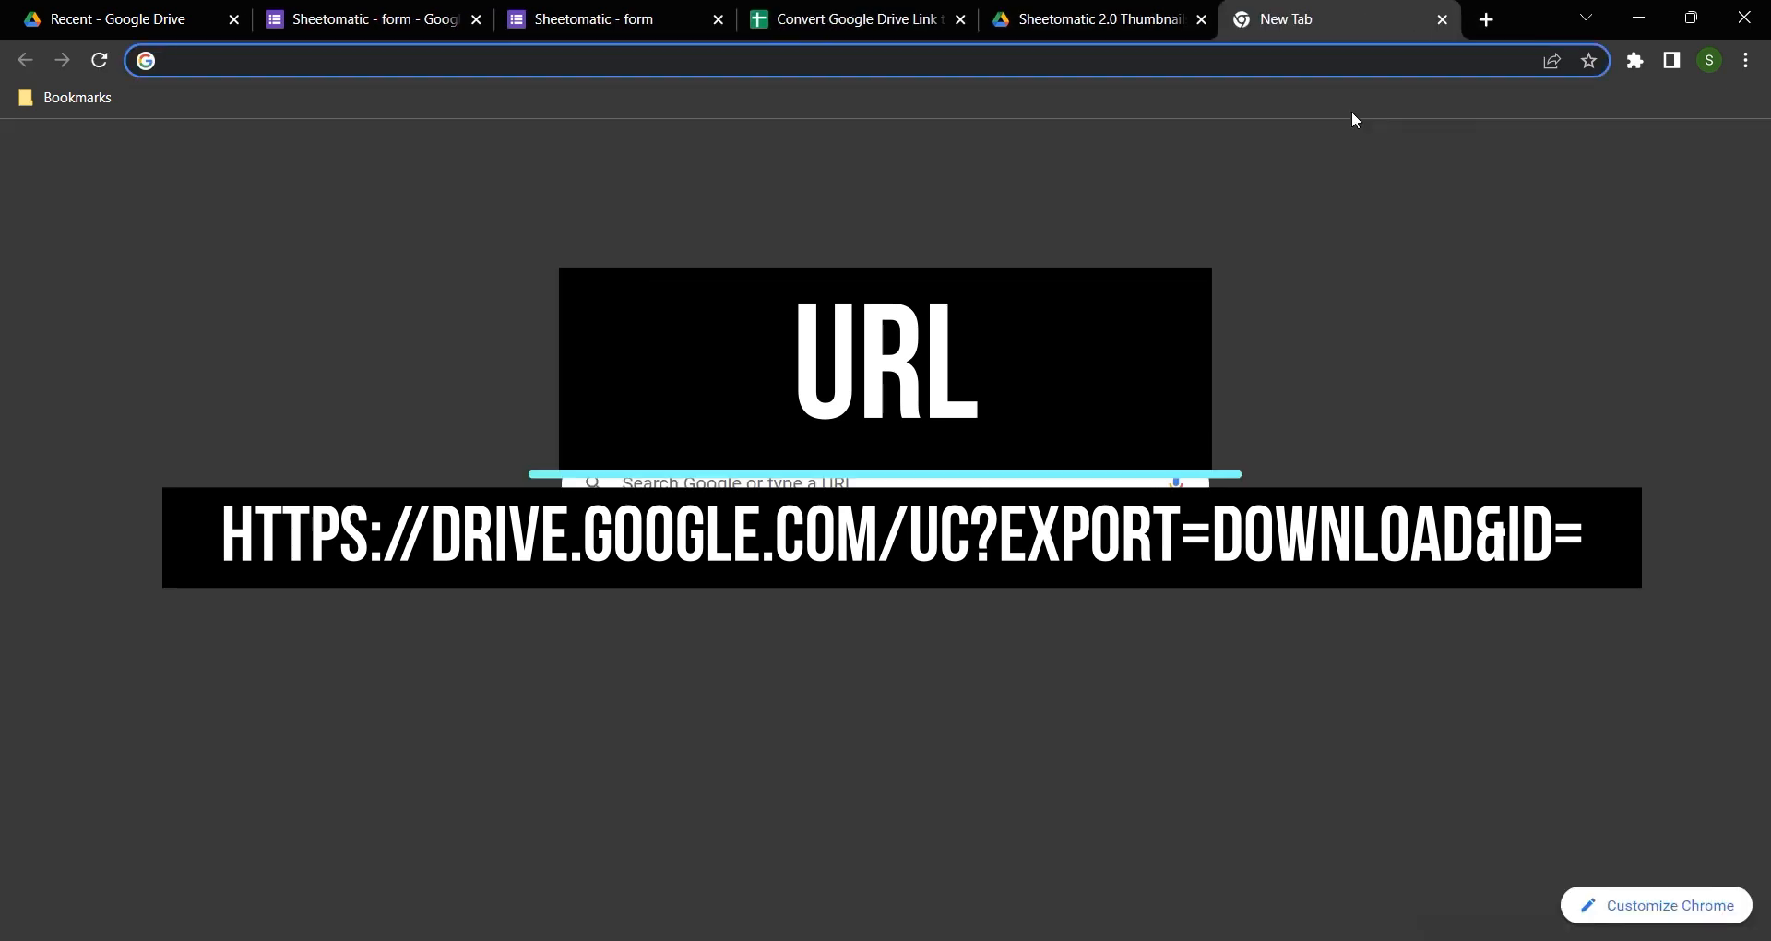
pyautogui.hotkey('ctrl', 'v')
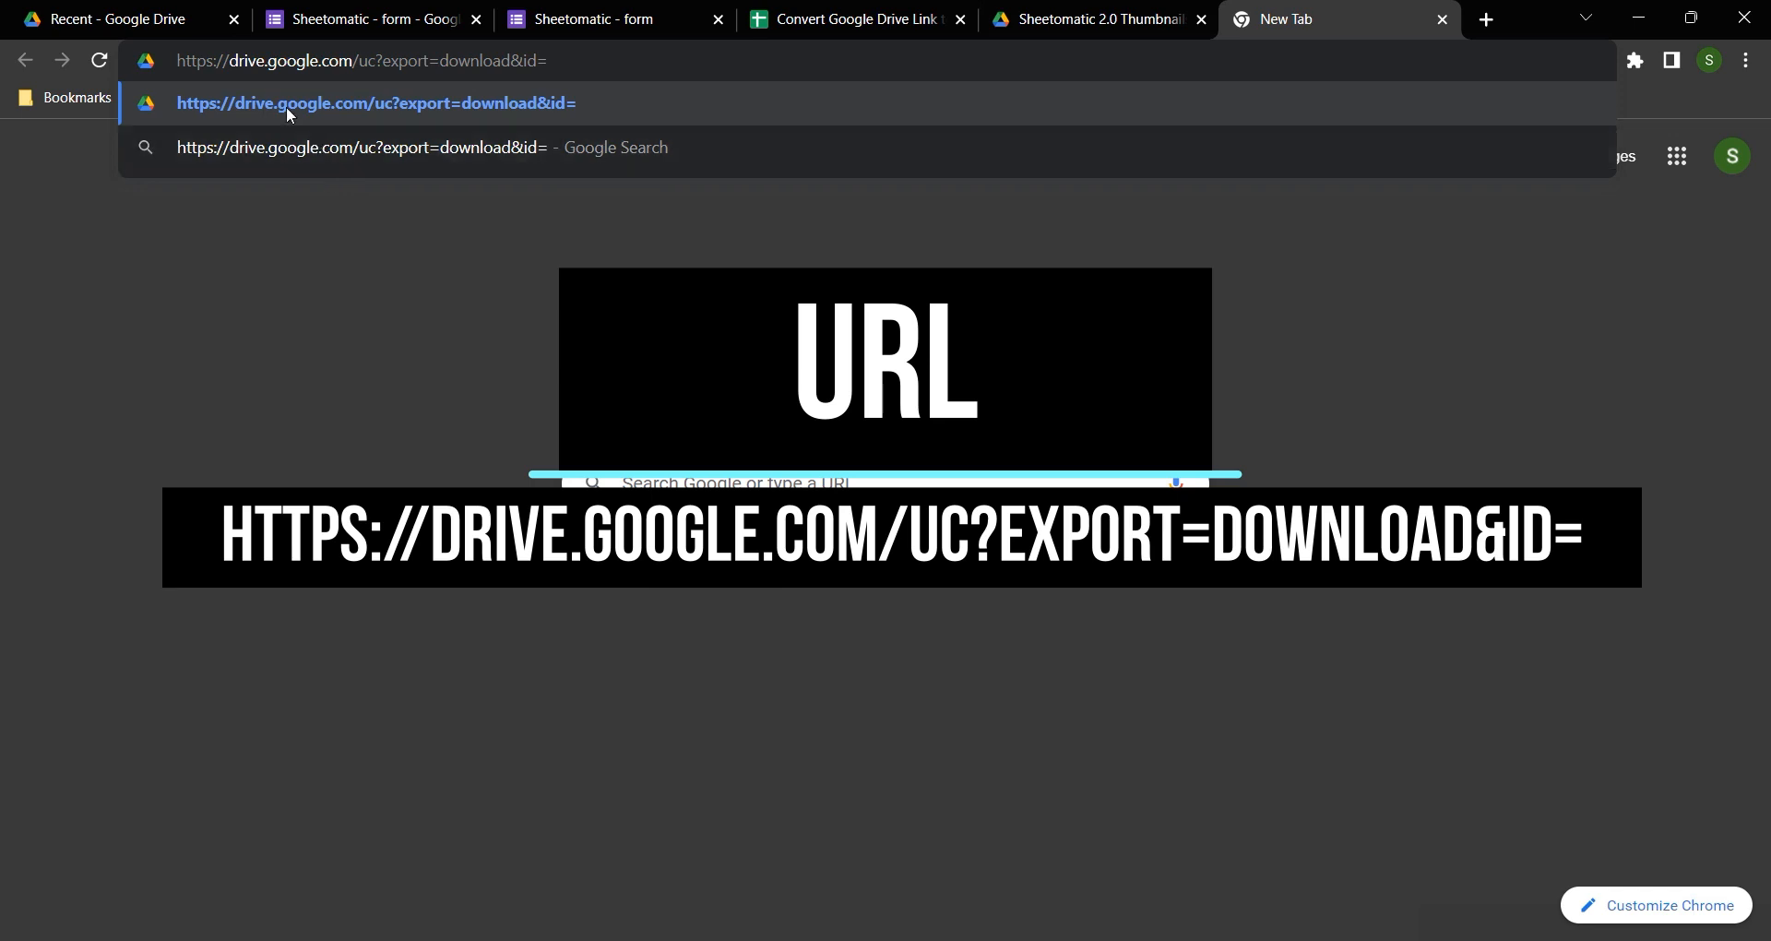
pyautogui.moveTo(180, 61); pyautogui.dragTo(584, 75)
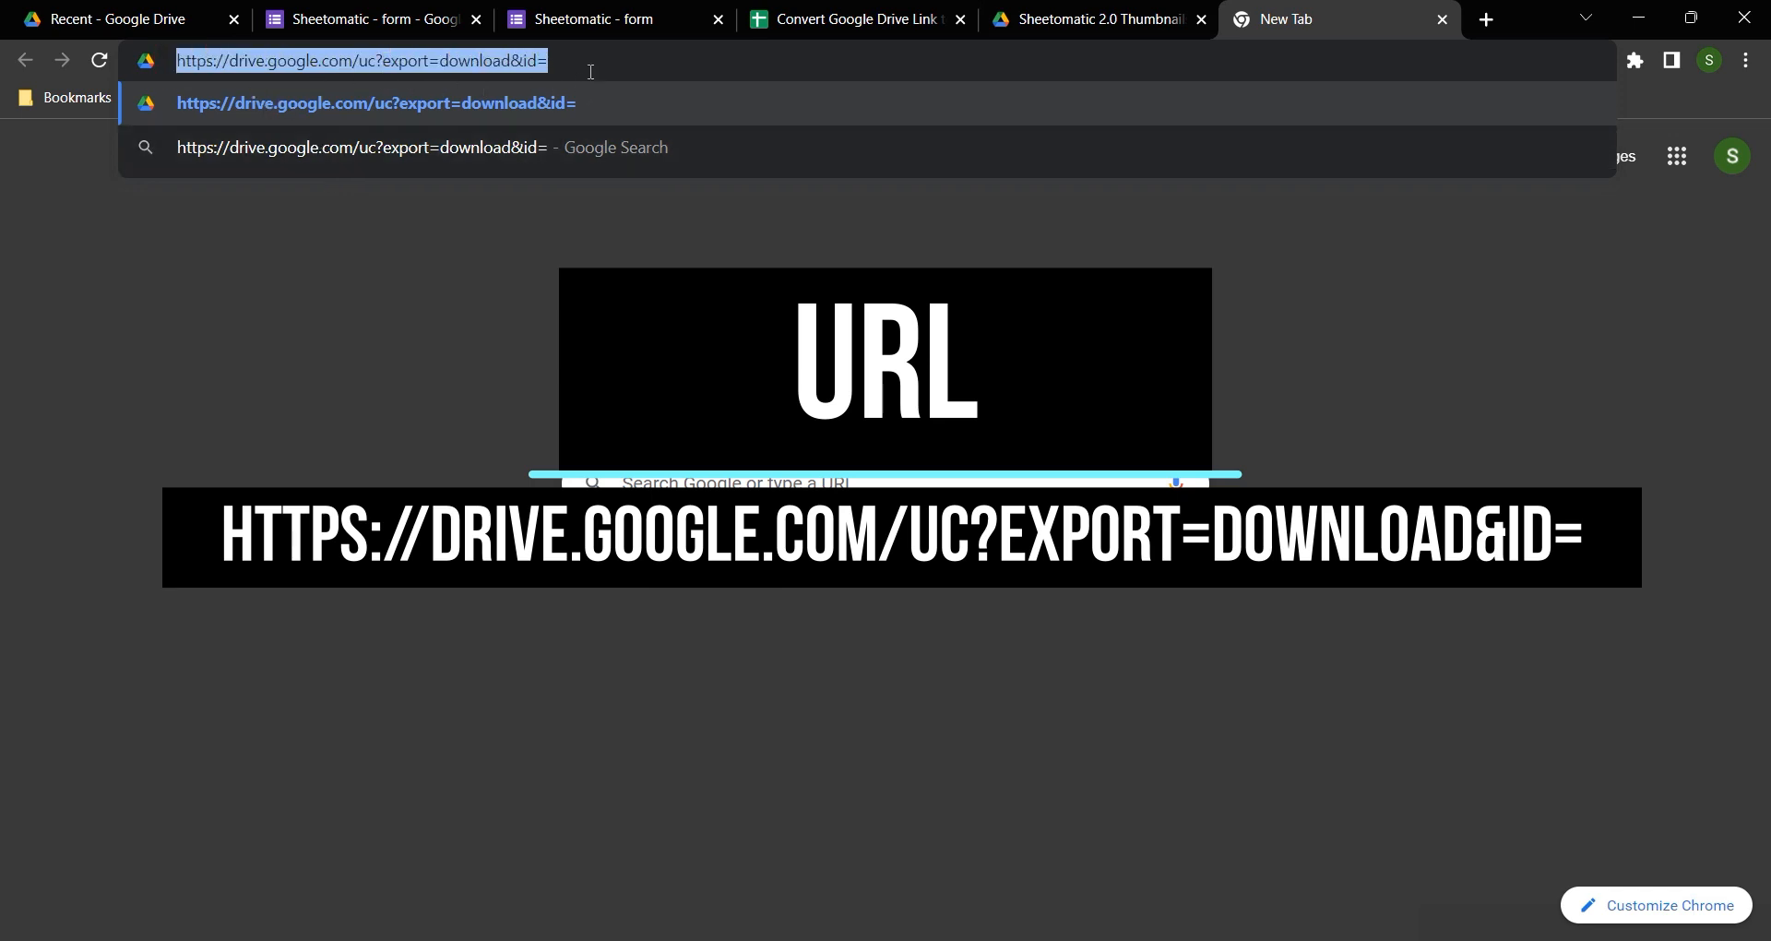
# Step: Copy the sharing link of Sheetomatic 2.0 Thumbnails (14).png in Google Drive
pyautogui.hotkey('ctrl', '1')
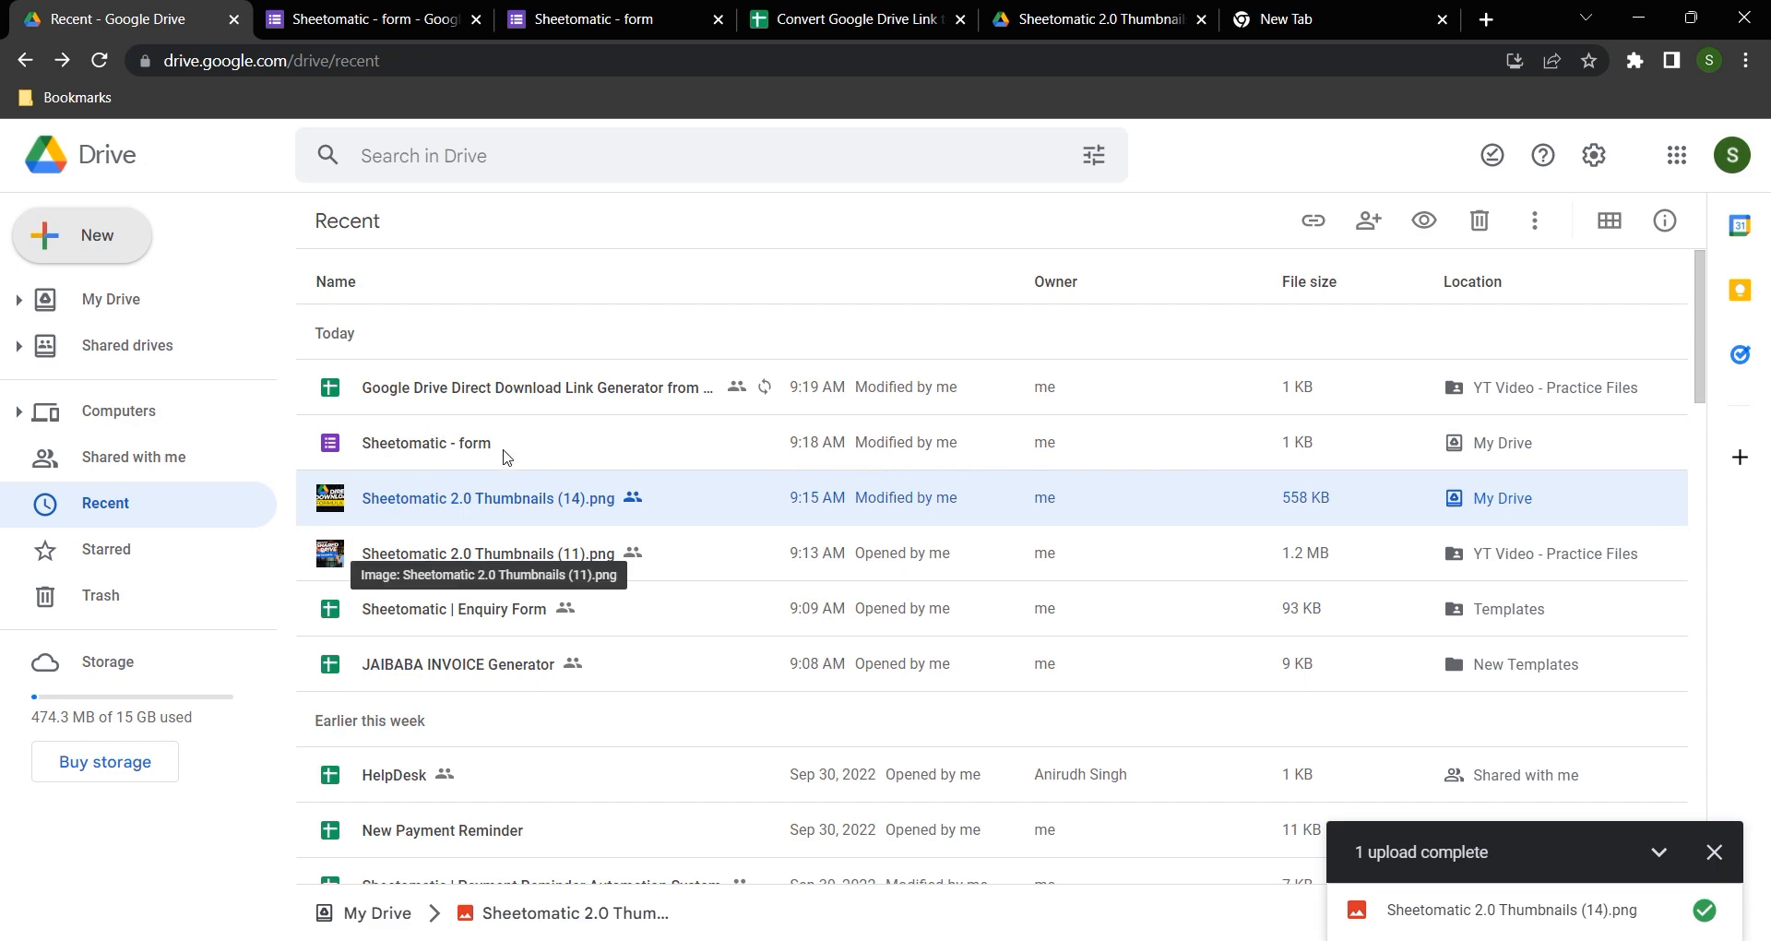
pyautogui.rightClick(417, 498)
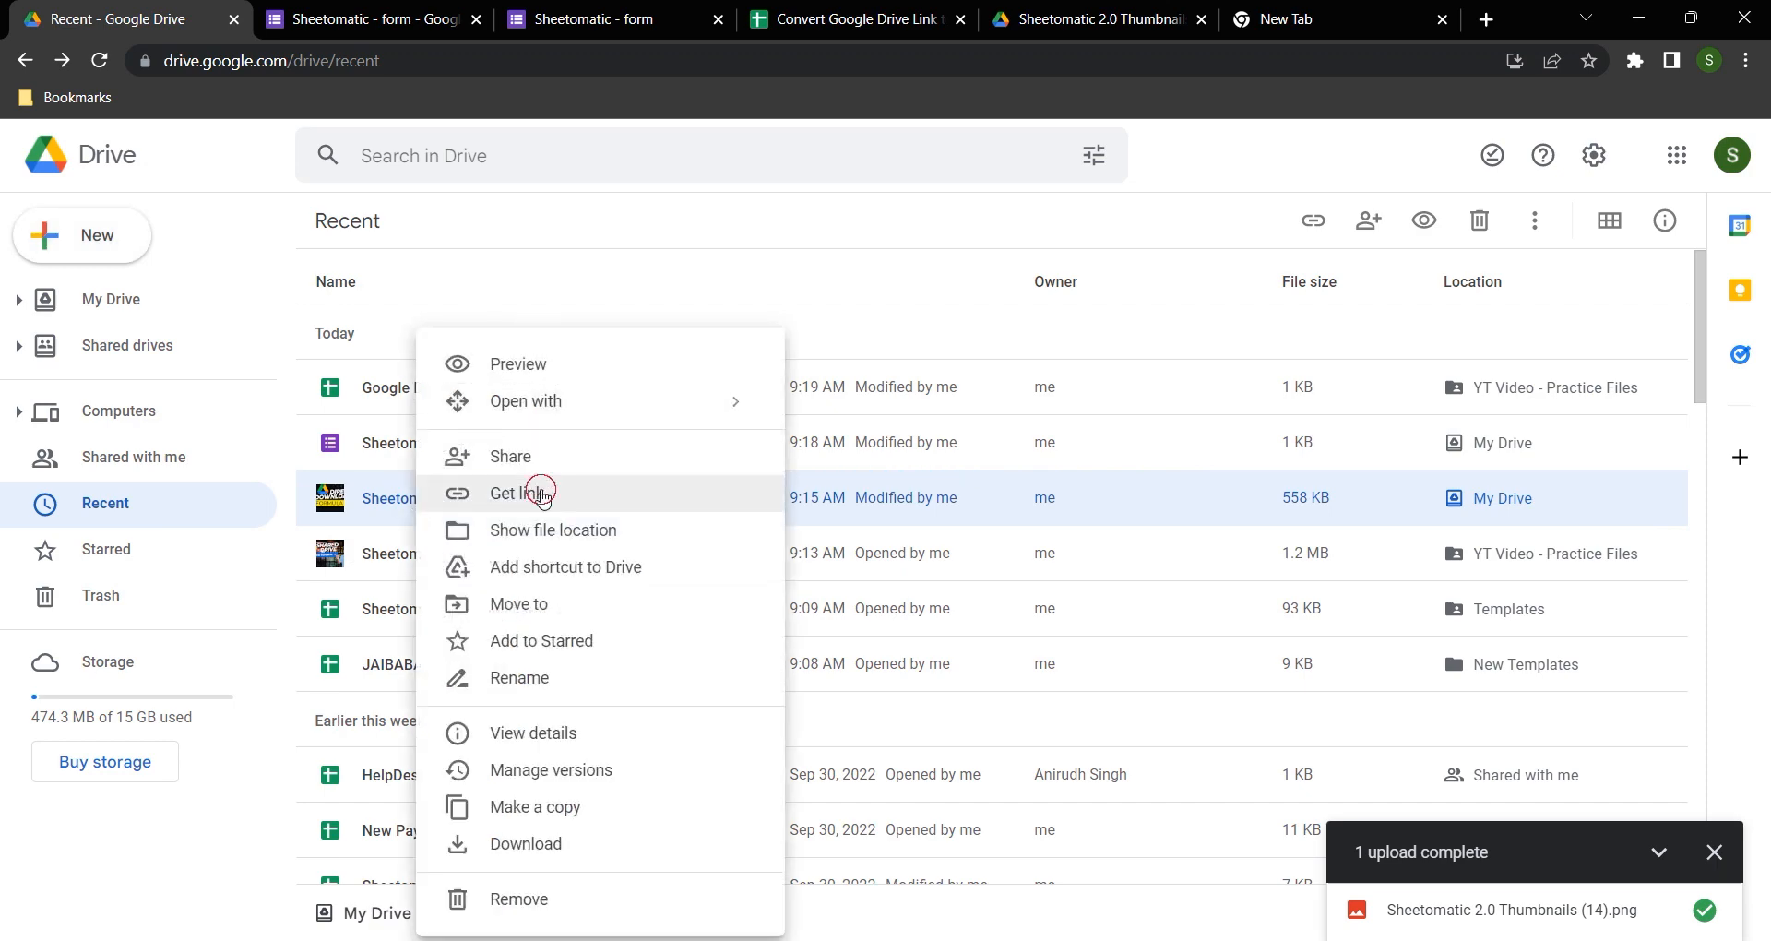
pyautogui.click(541, 496)
pyautogui.click(698, 761)
# Step: Paste the sharing link as the address in another new tab and copy only the file ID between /d/ and /view
pyautogui.click(1328, 20)
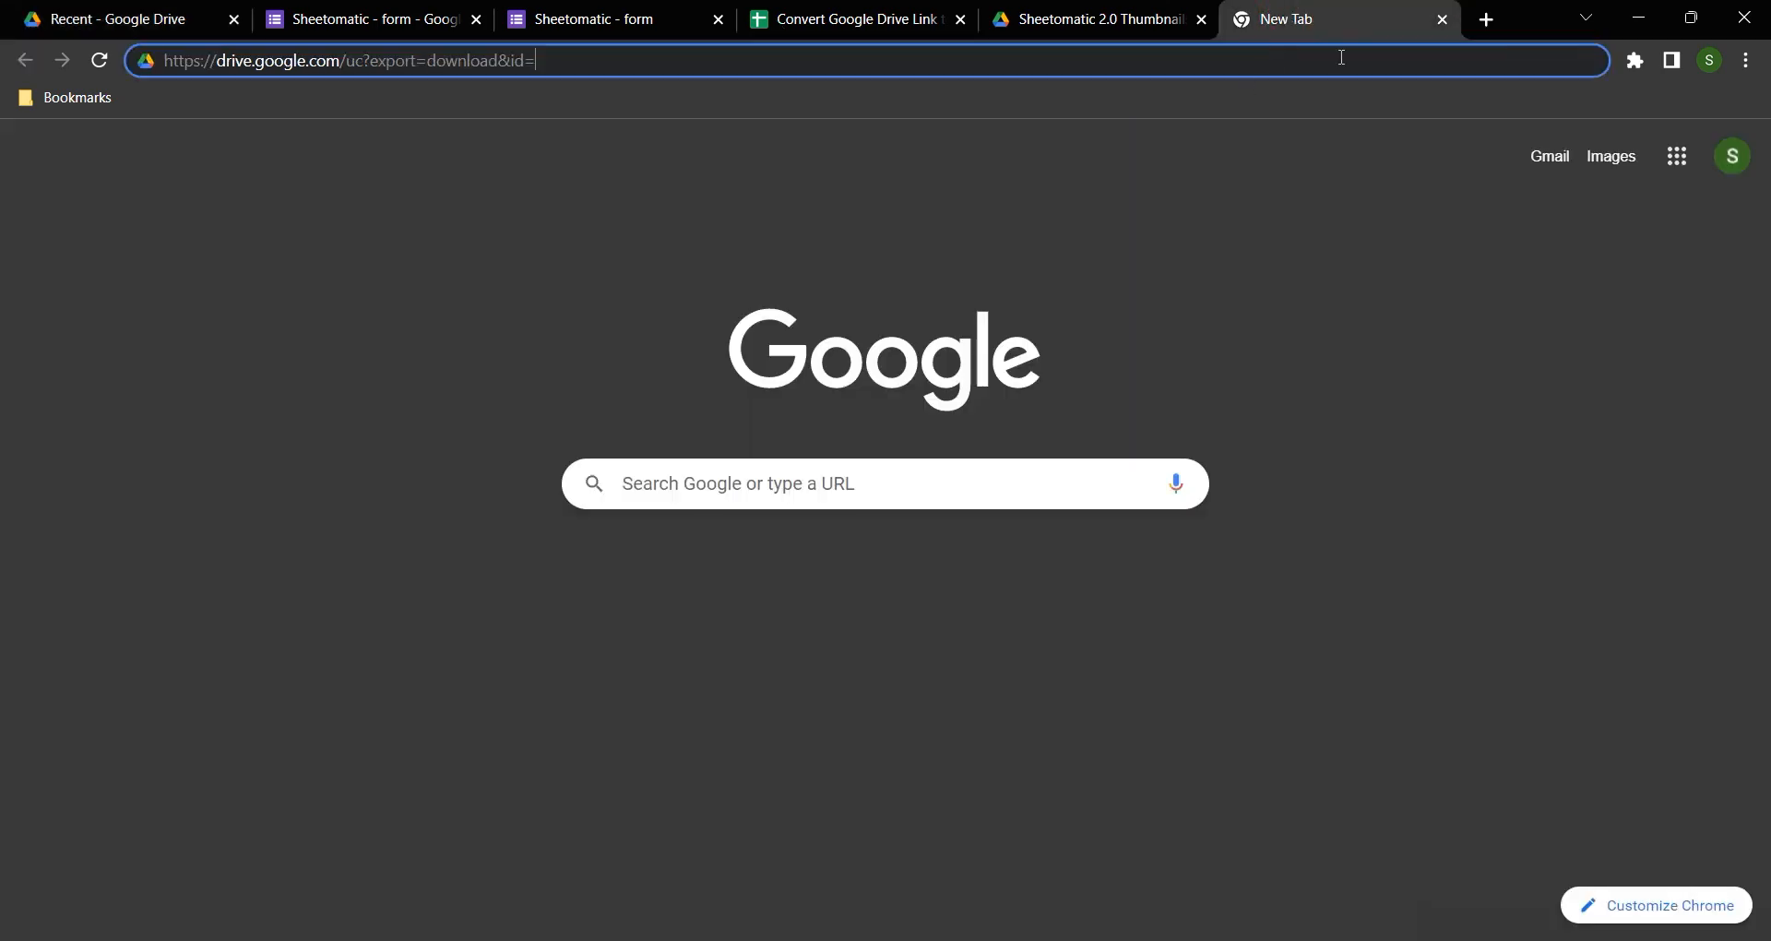
pyautogui.click(1472, 25)
pyautogui.hotkey('ctrl', 'v')
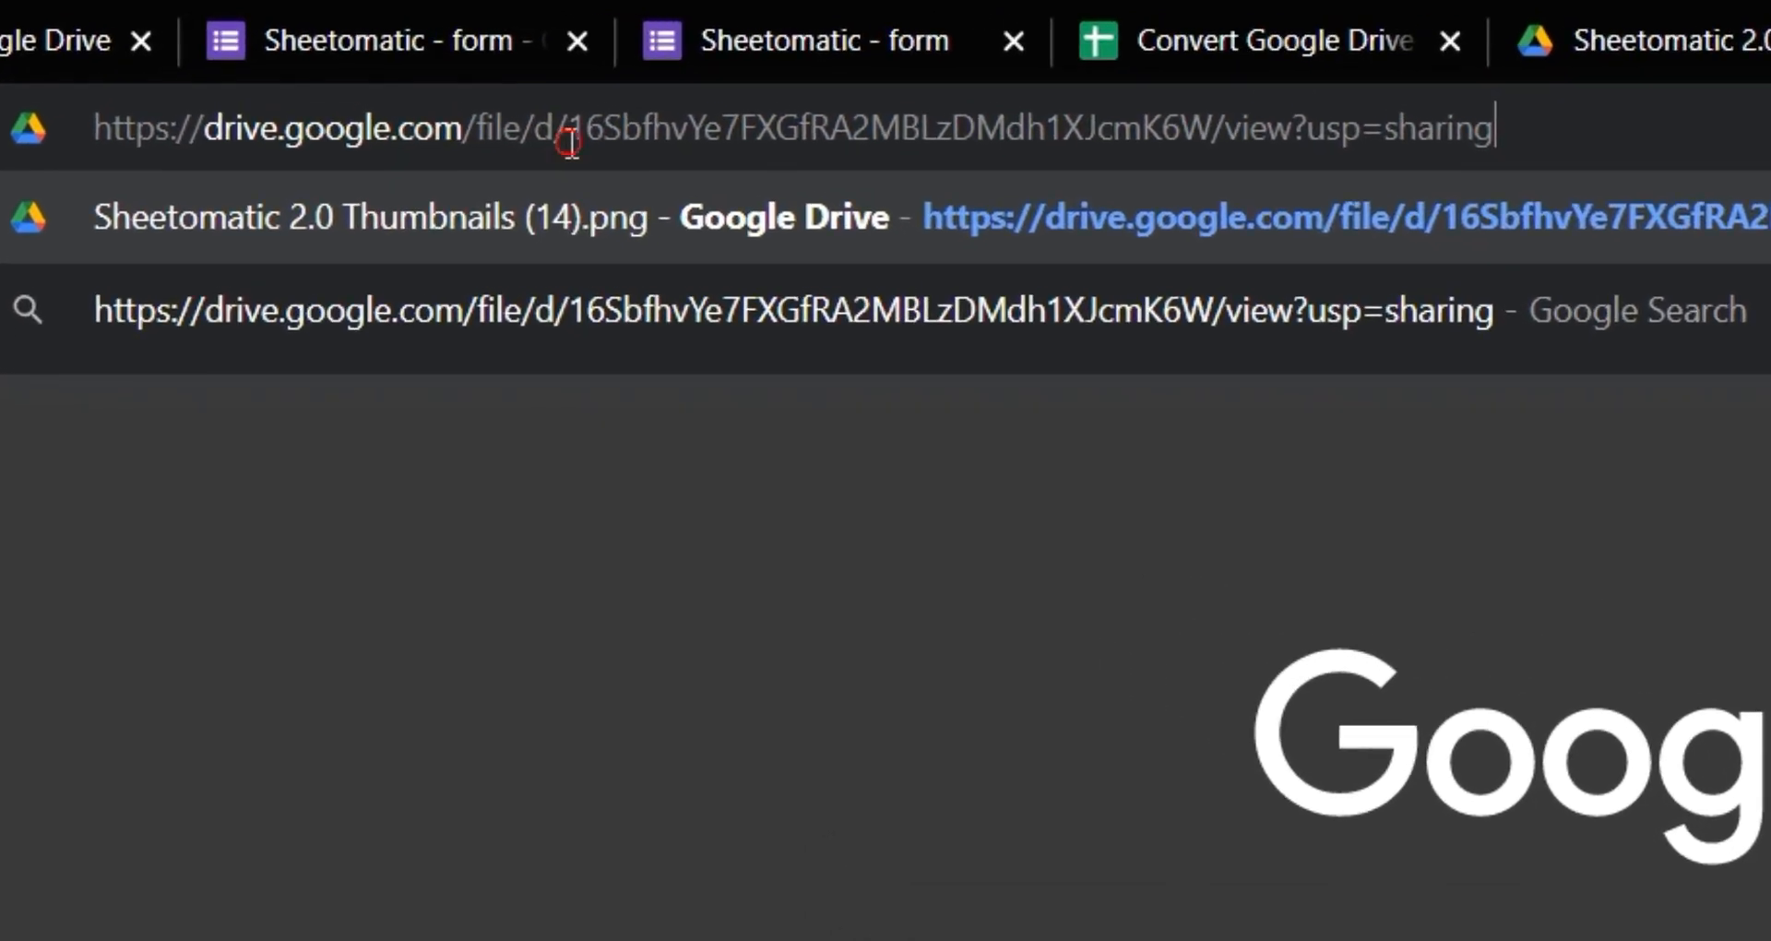
pyautogui.moveTo(403, 63); pyautogui.dragTo(227, 61)
pyautogui.moveTo(1213, 131); pyautogui.dragTo(1761, 132)
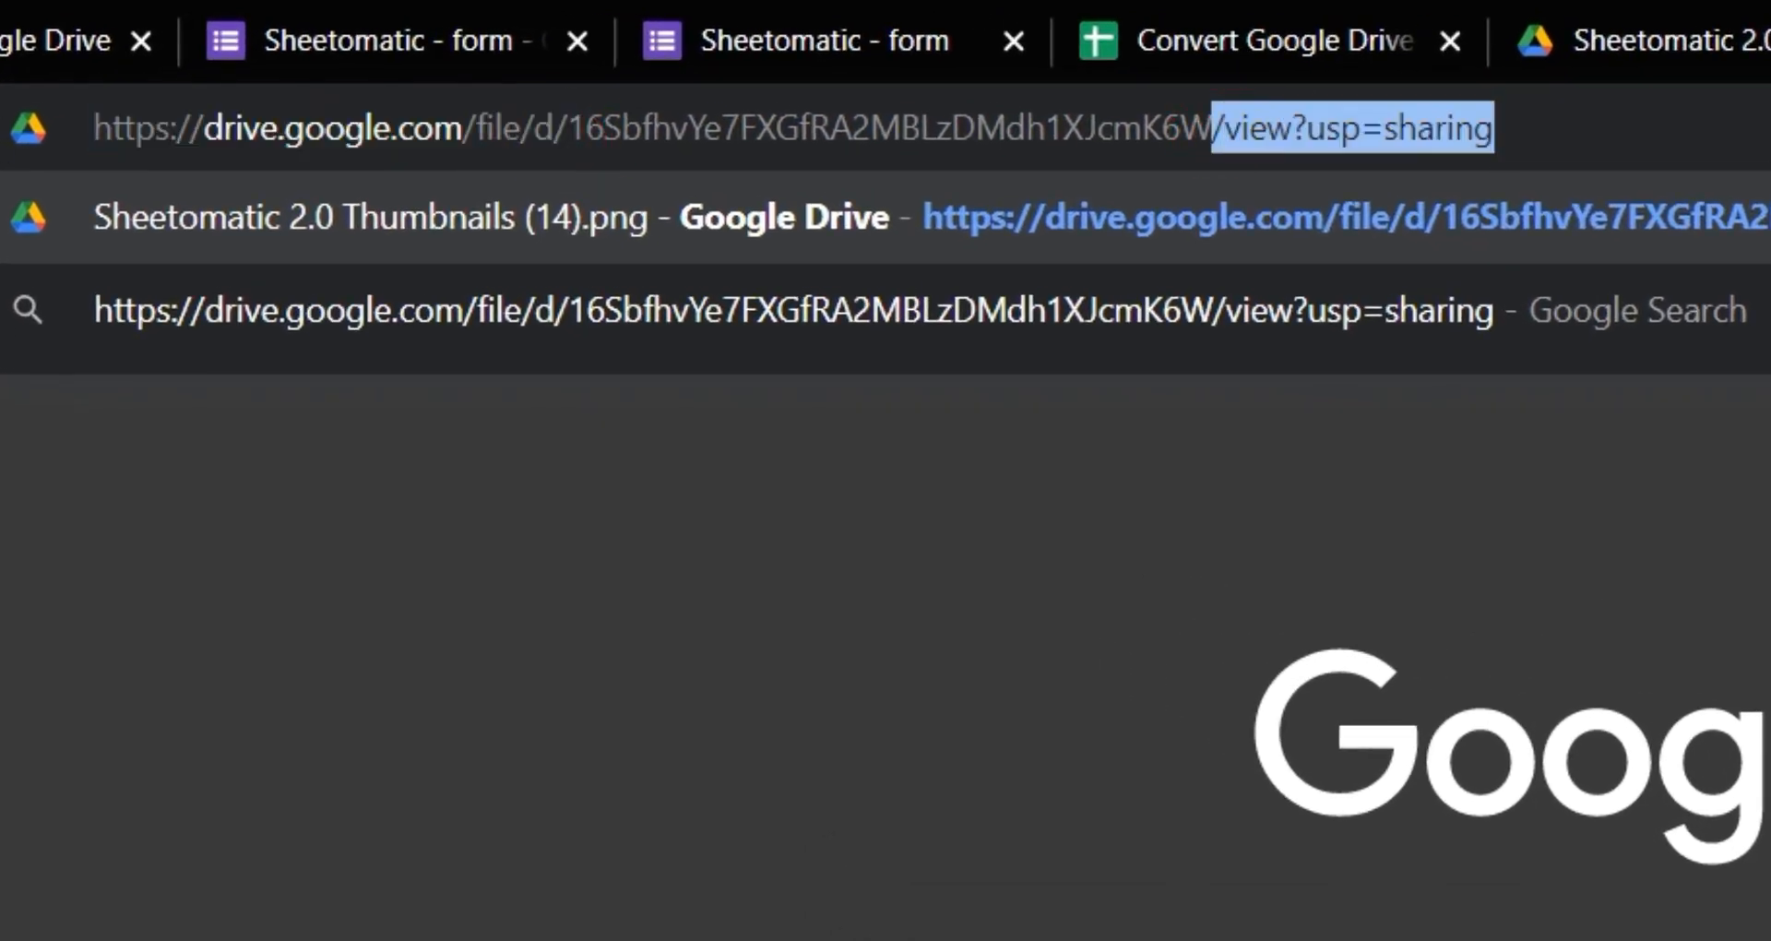
pyautogui.click(1766, 132)
pyautogui.moveTo(567, 129); pyautogui.dragTo(1213, 129)
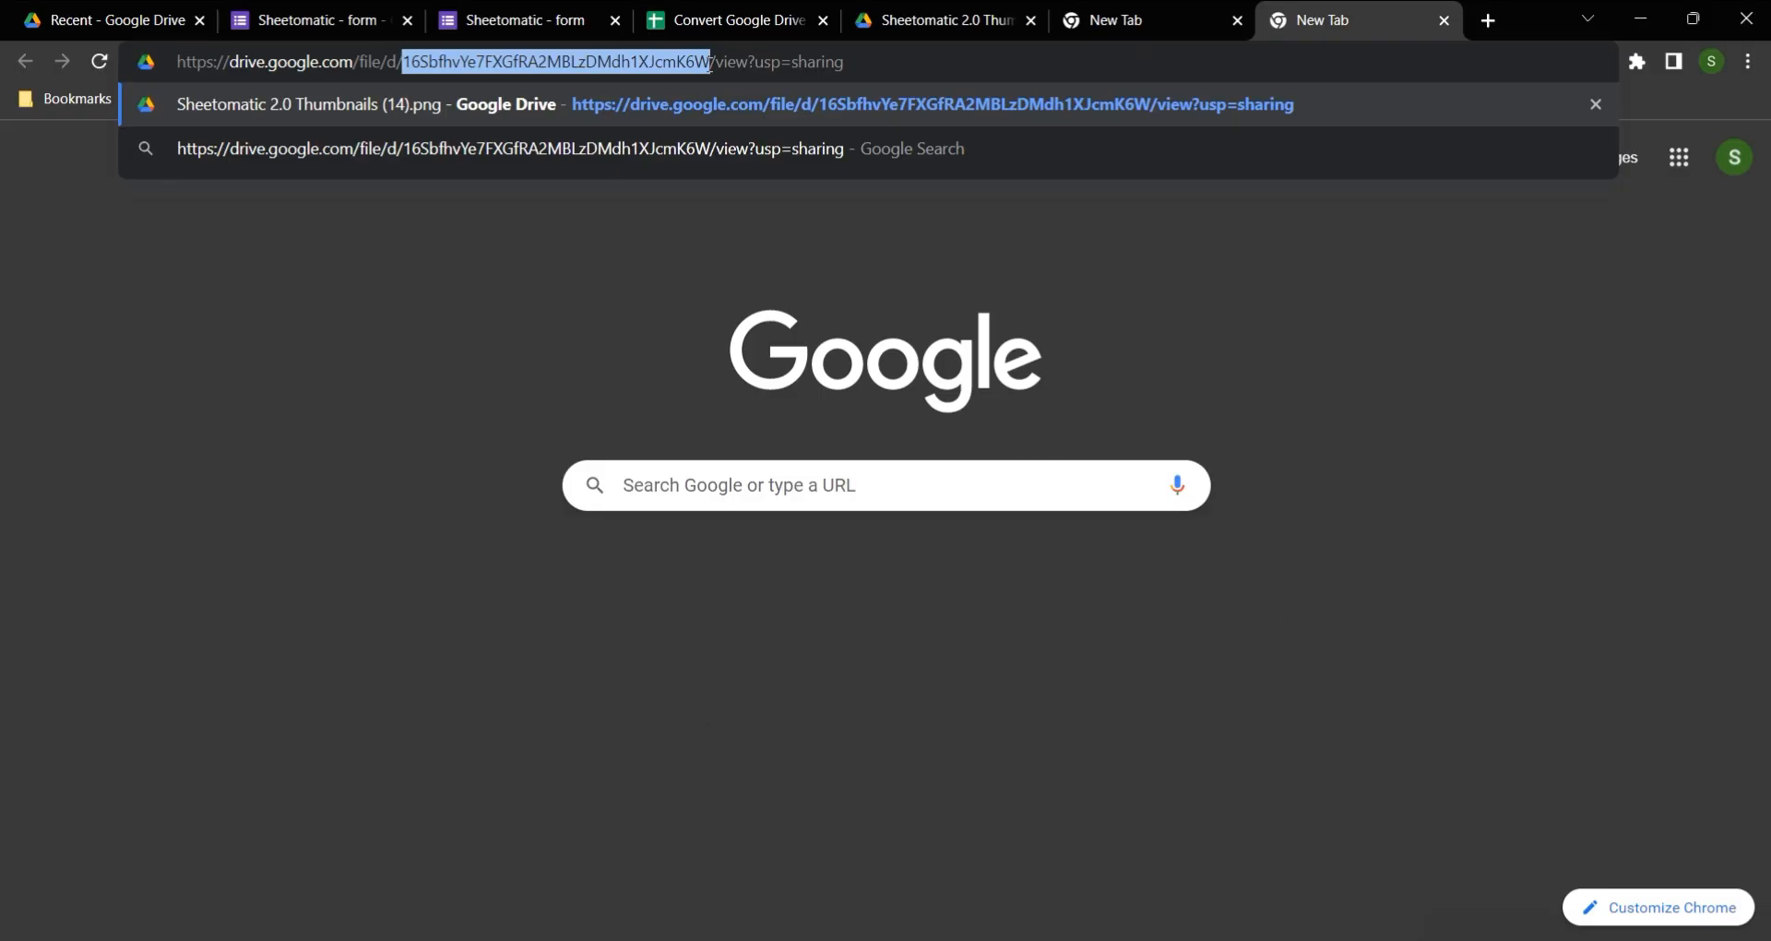
pyautogui.rightClick(662, 78)
pyautogui.click(588, 185)
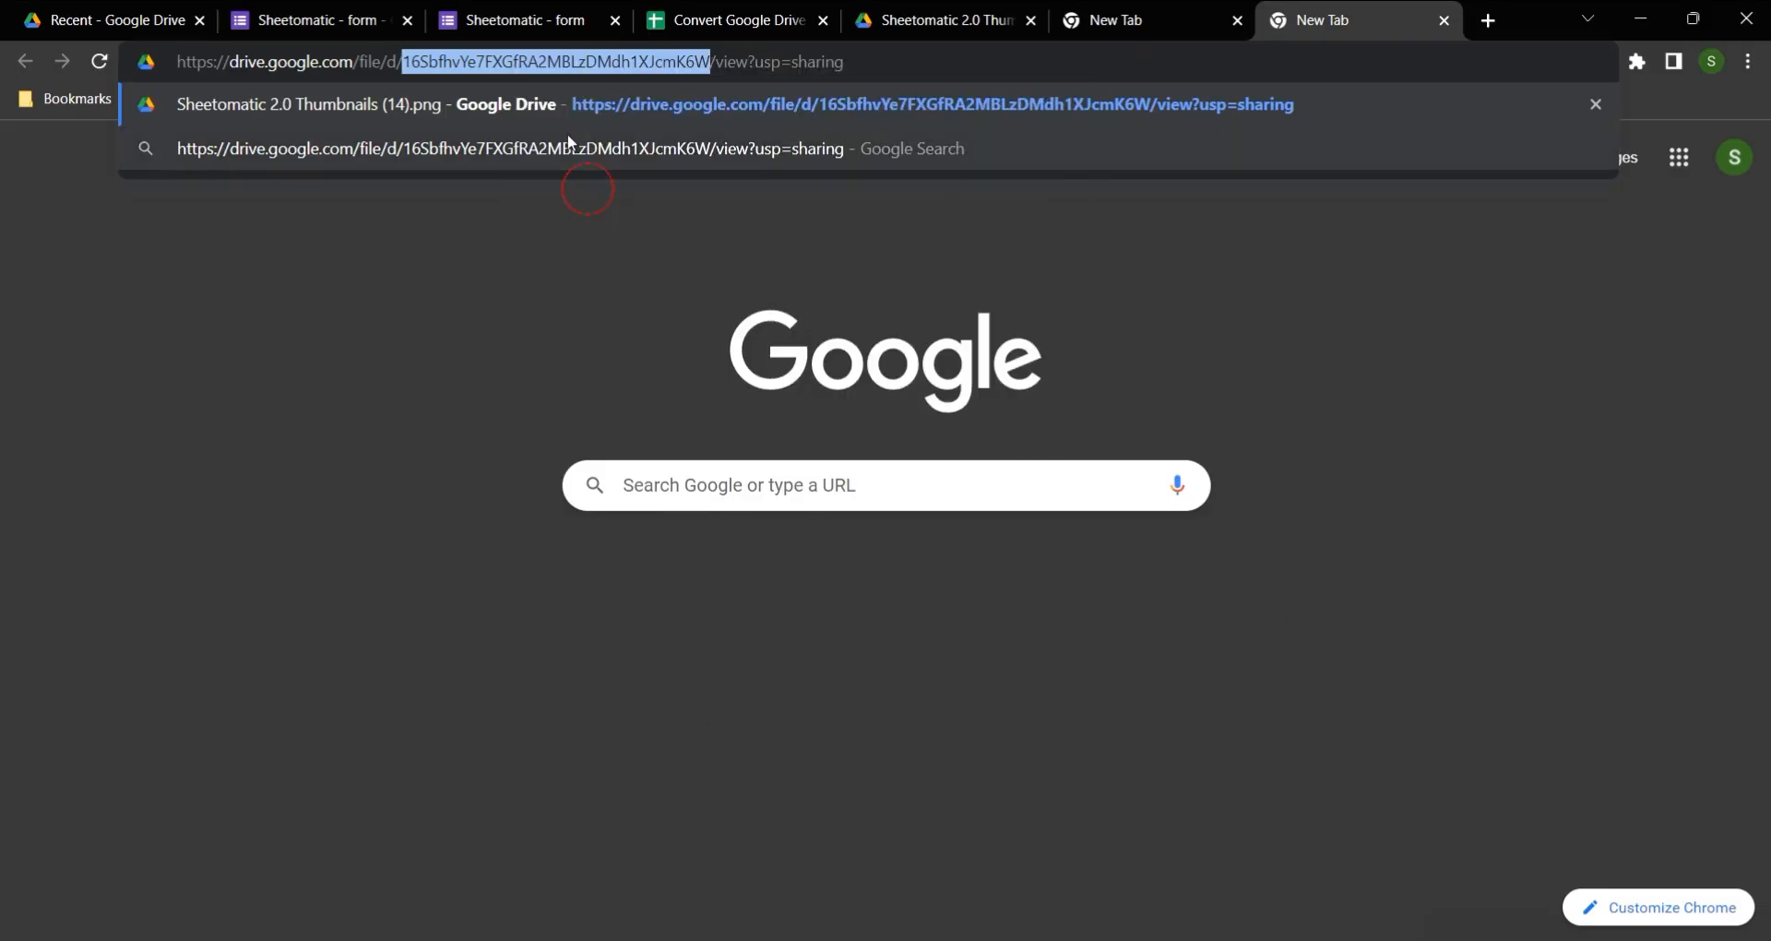
# Step: Append the file ID to the download prefix, load the address to download the image, and check the downloaded file before closing it
pyautogui.click(1093, 21)
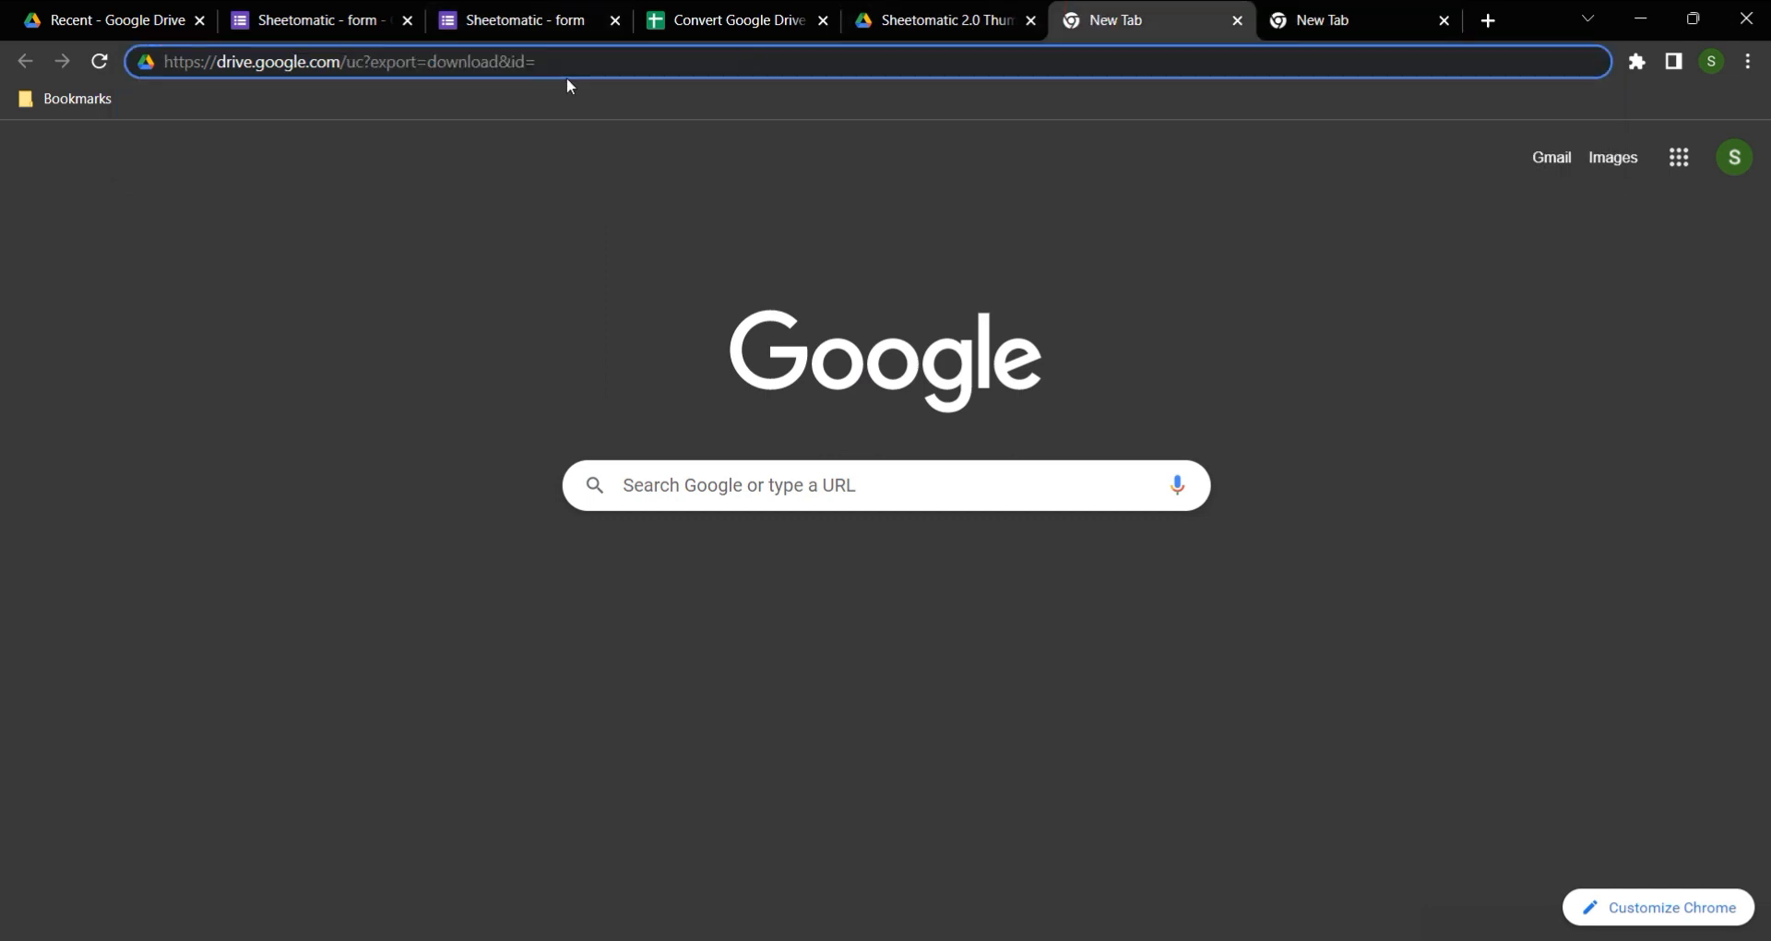
pyautogui.hotkey('ctrl', 'v')
pyautogui.press('Return')
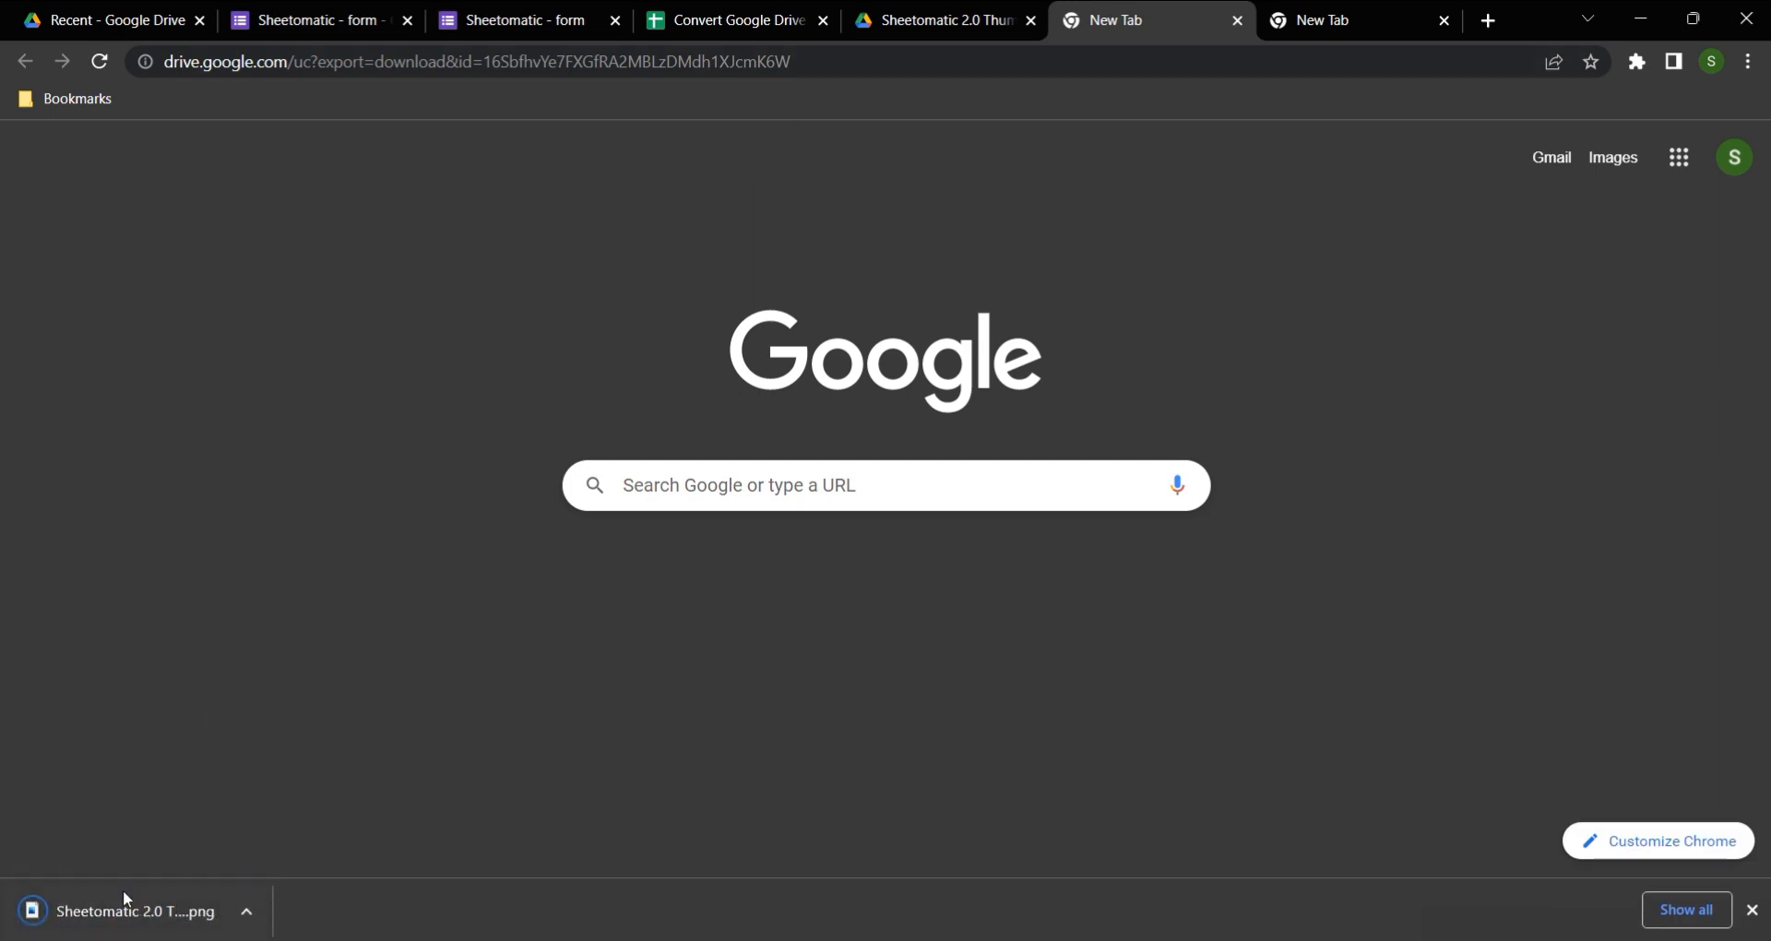
pyautogui.click(119, 913)
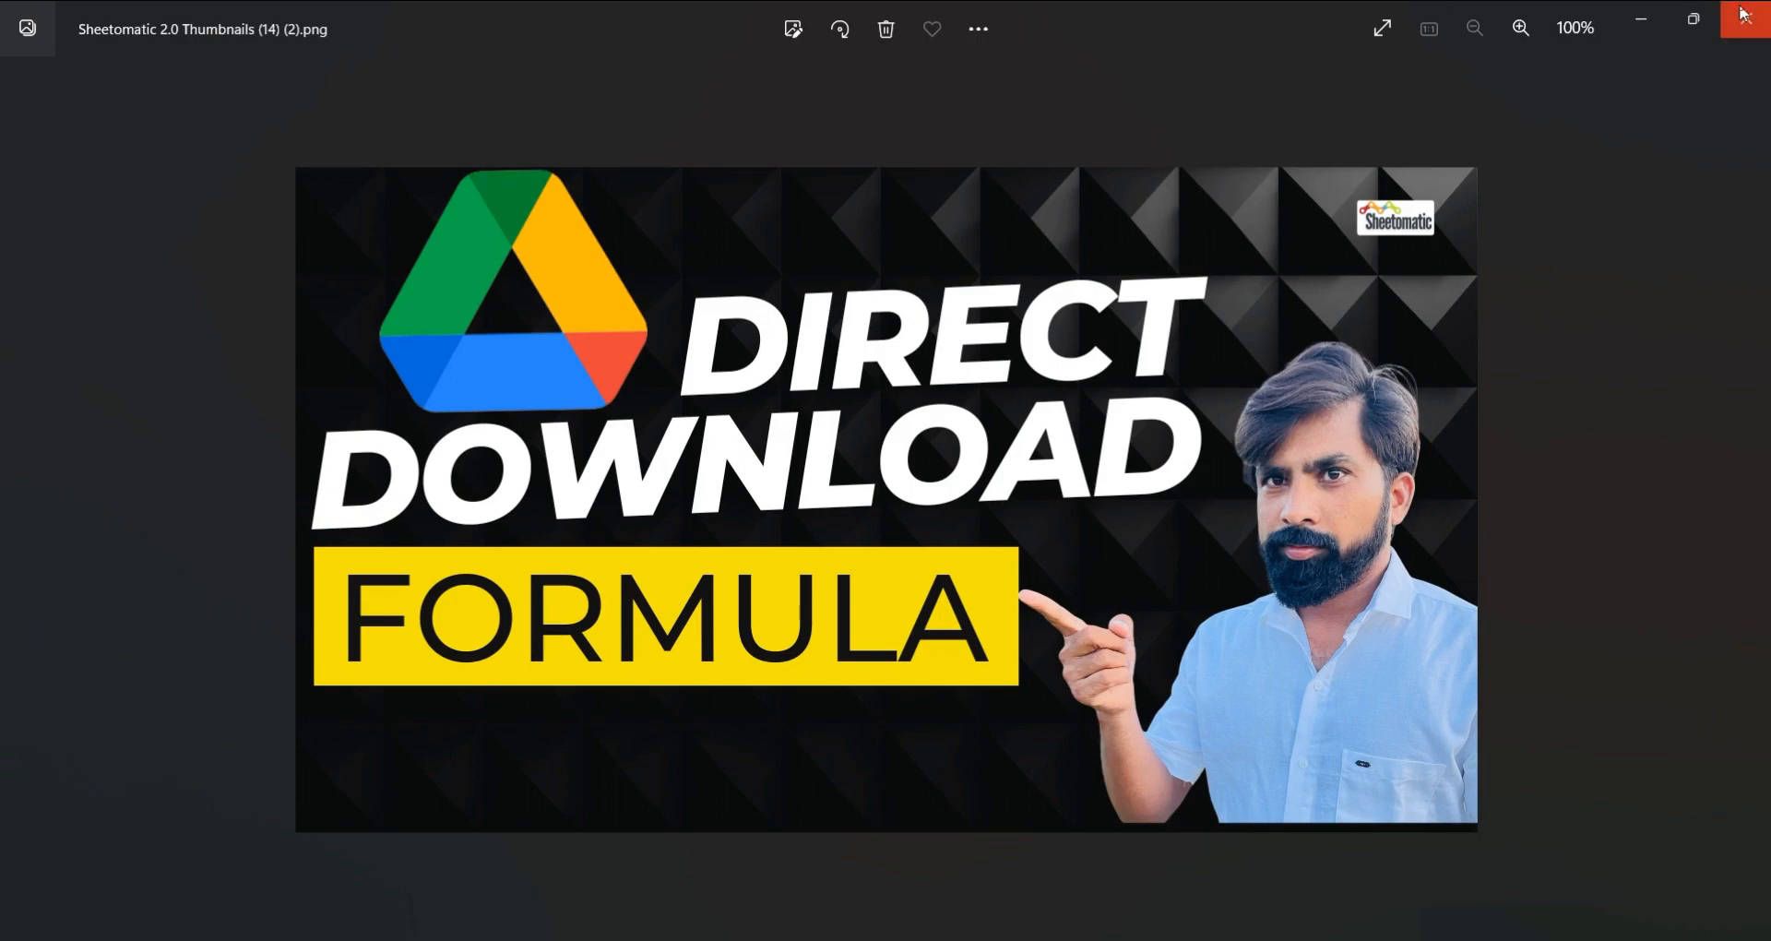
pyautogui.click(1743, 14)
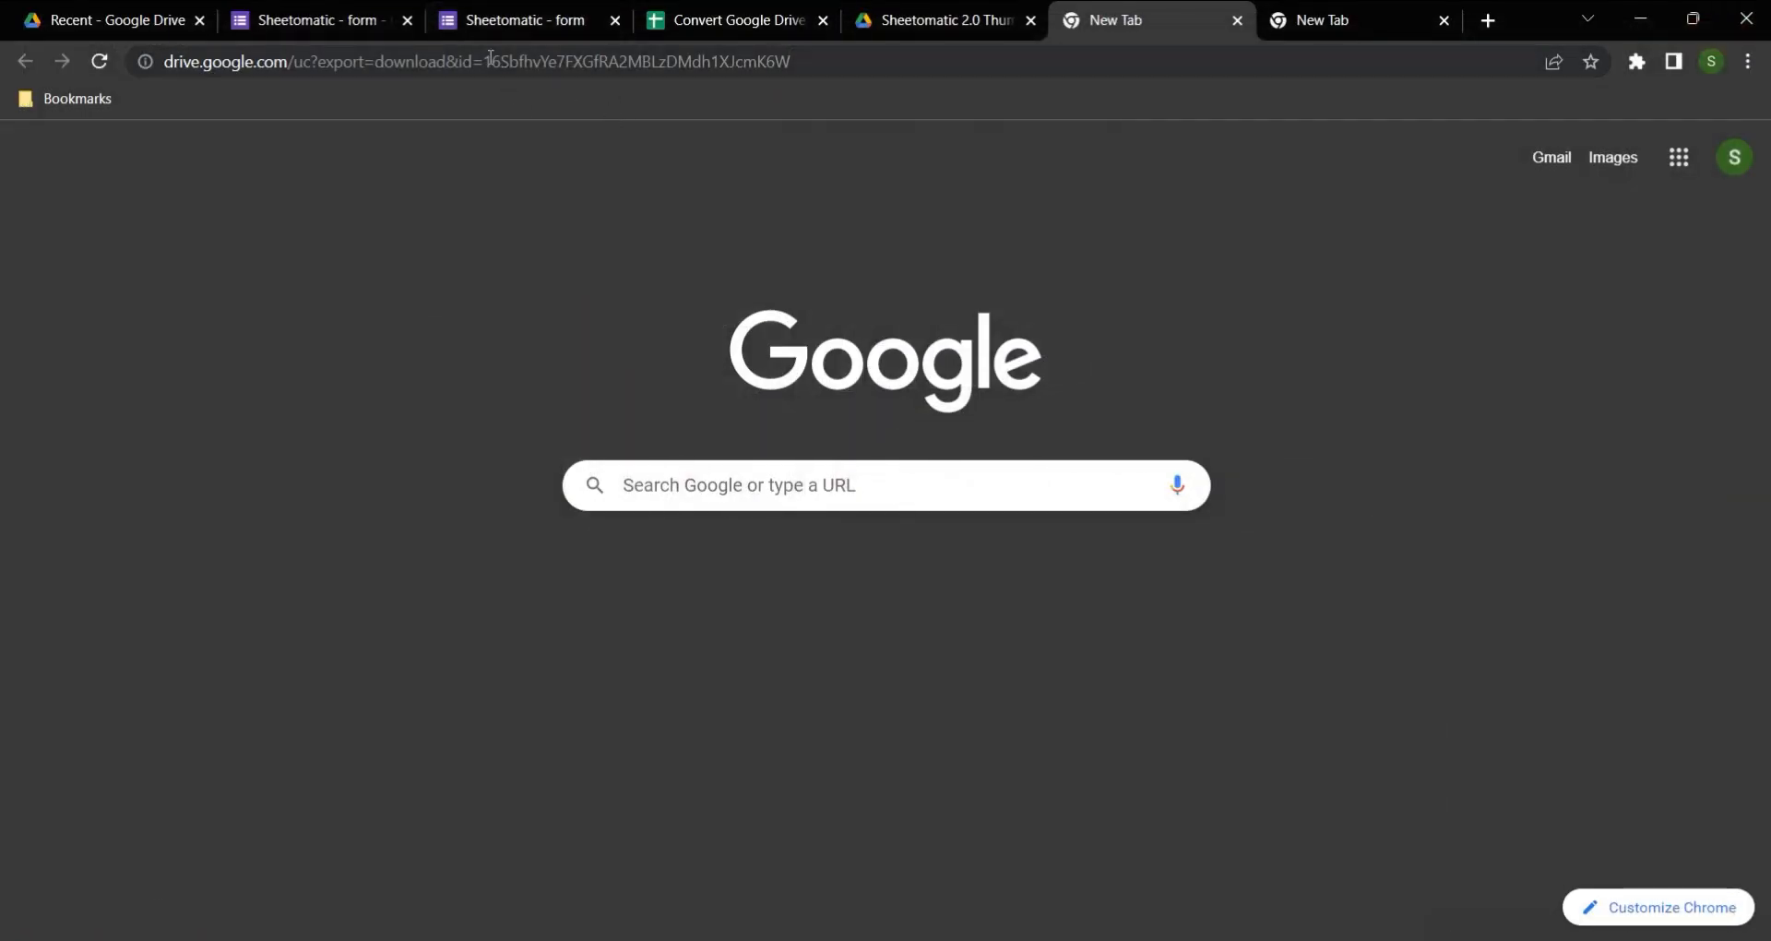
pyautogui.click(735, 20)
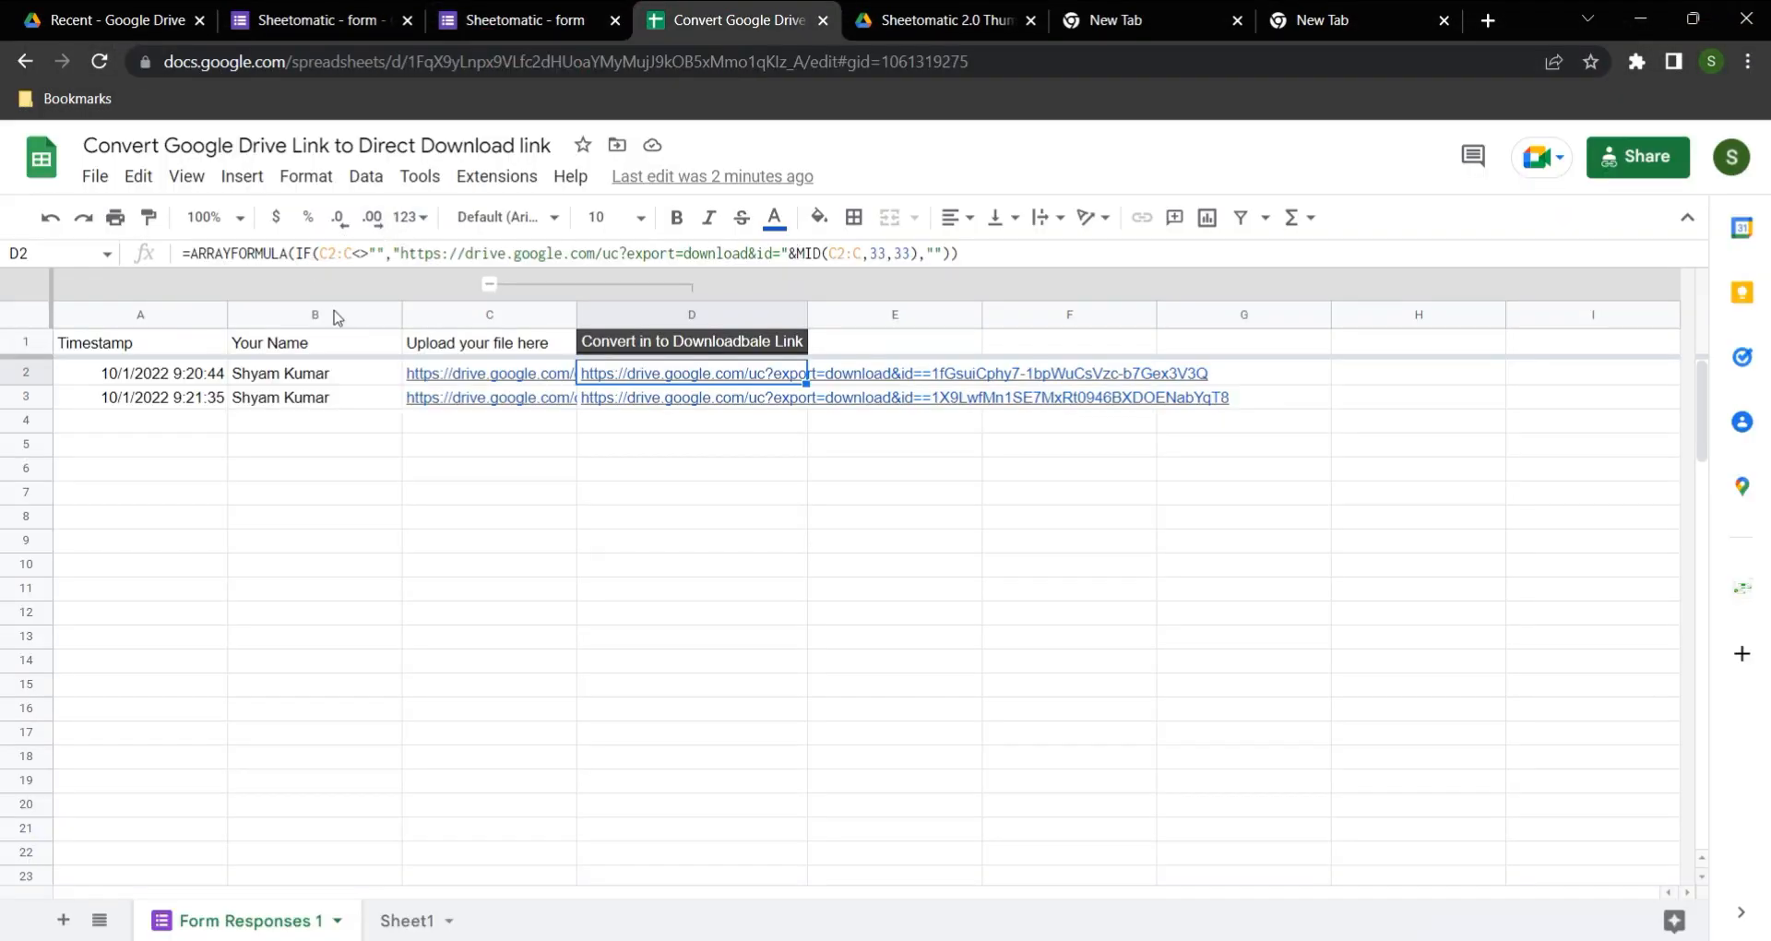
pyautogui.moveTo(395, 251); pyautogui.dragTo(180, 252)
pyautogui.press('BackSpace')
pyautogui.press('Delete')
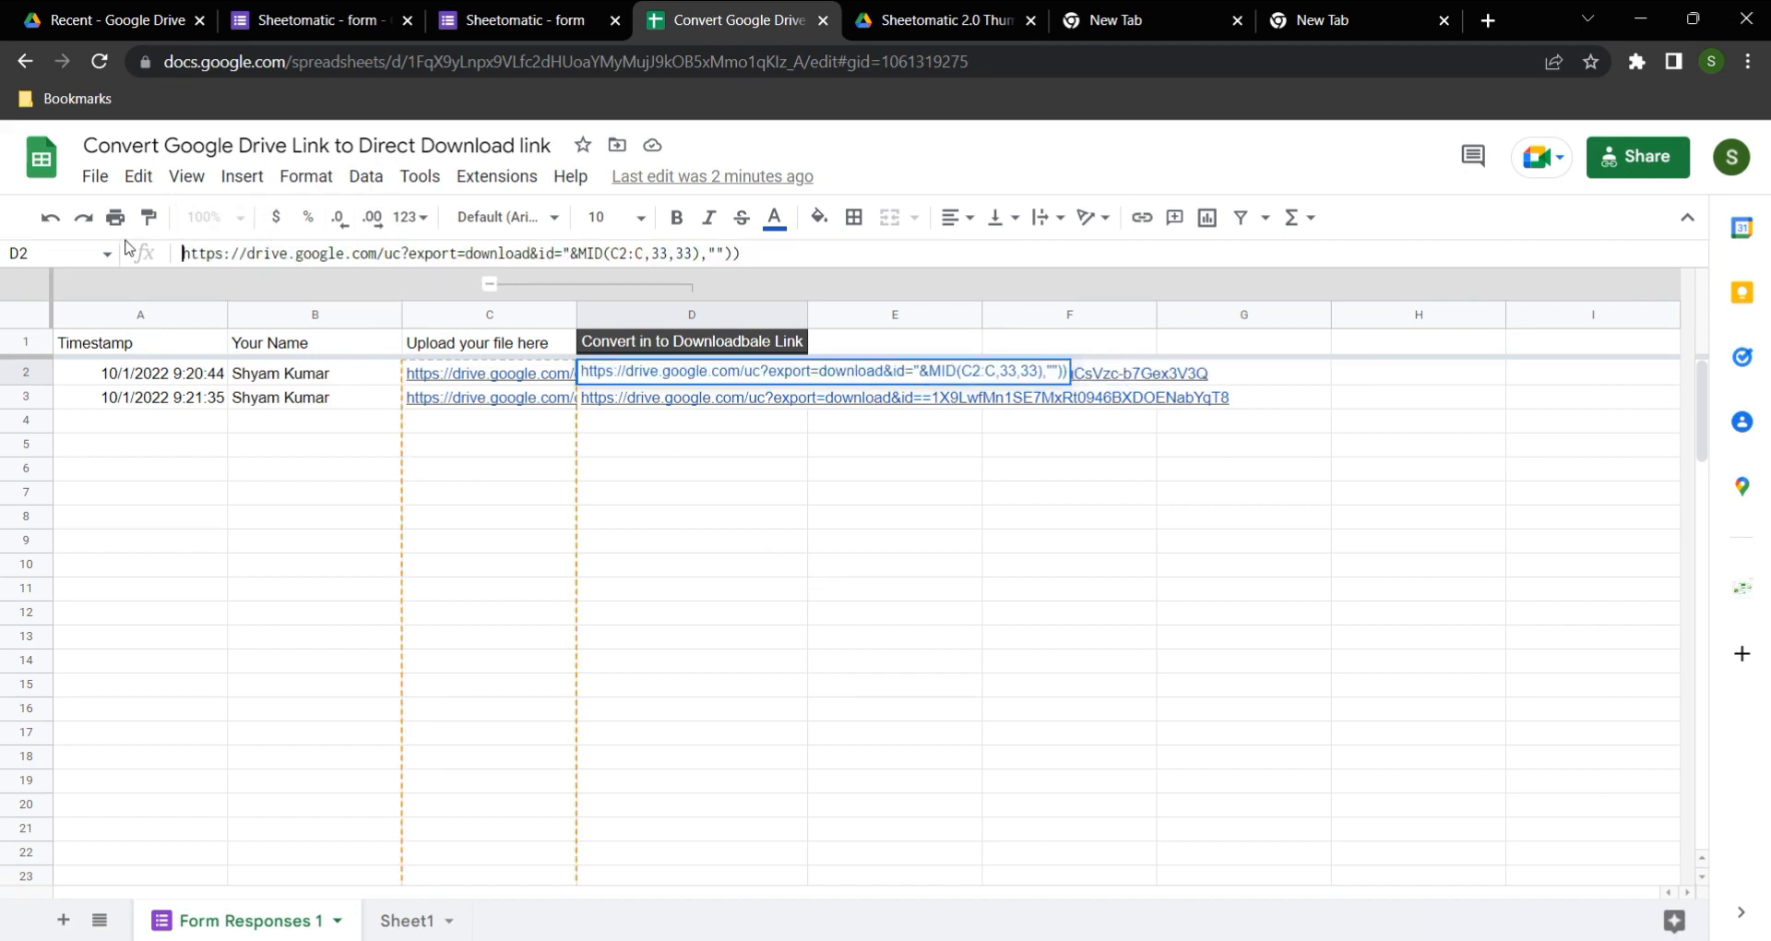
pyautogui.moveTo(573, 257); pyautogui.dragTo(860, 290)
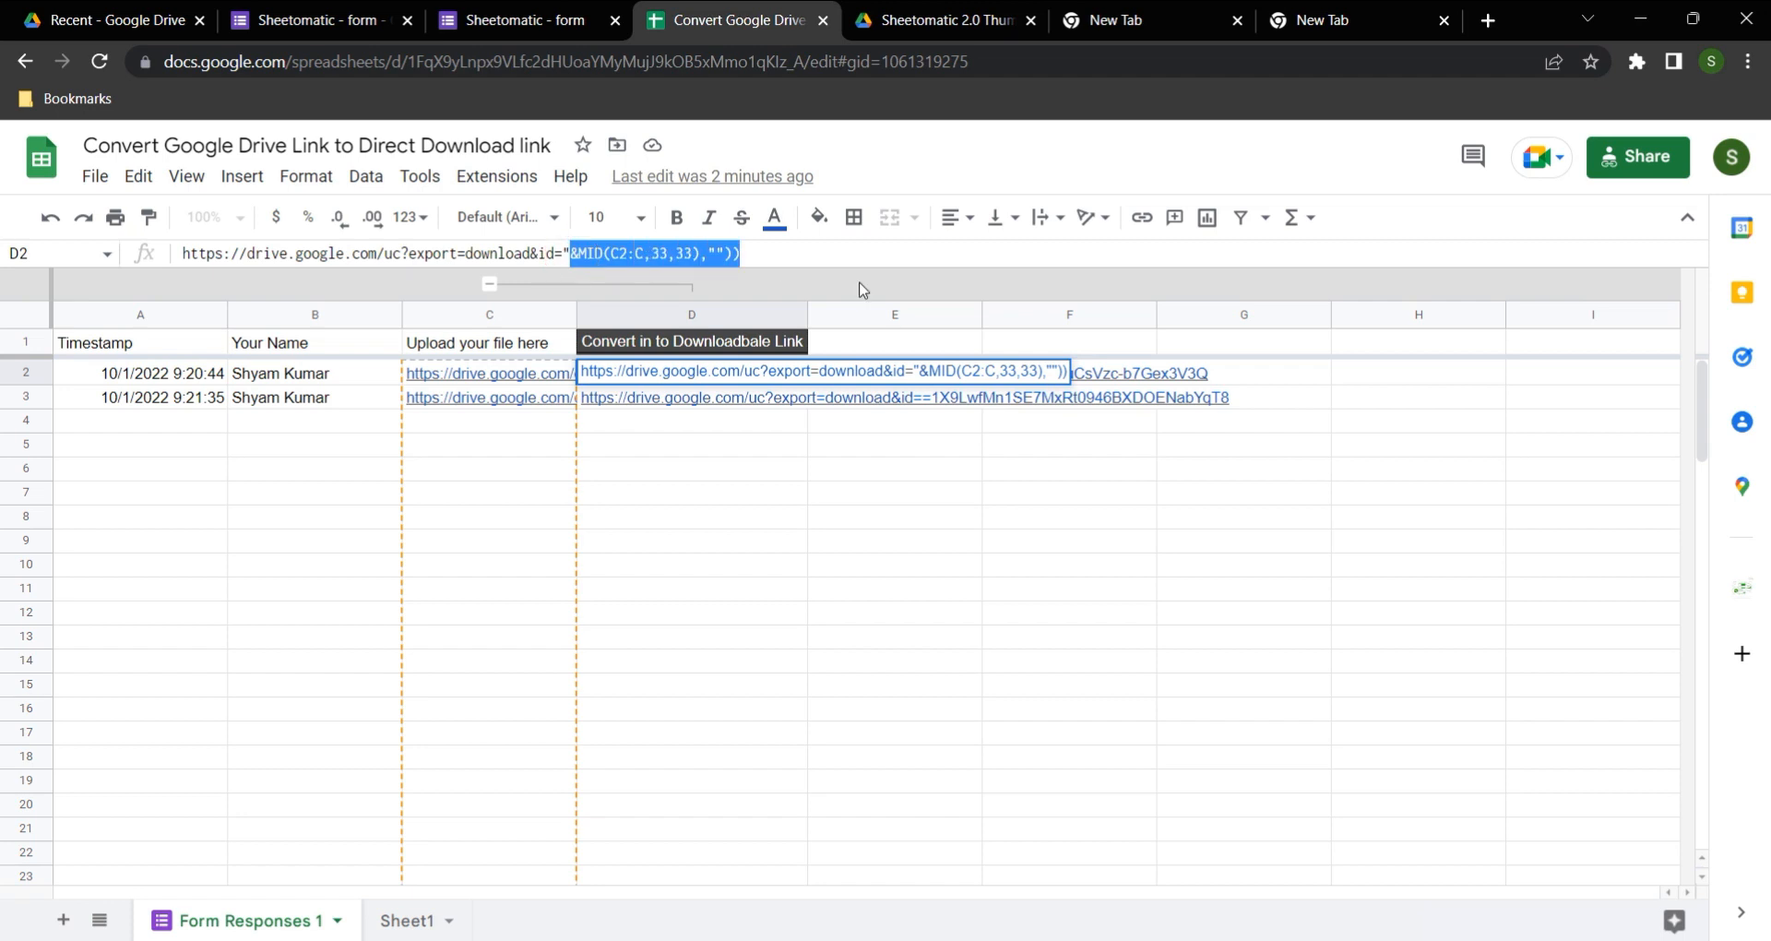
pyautogui.press('BackSpace')
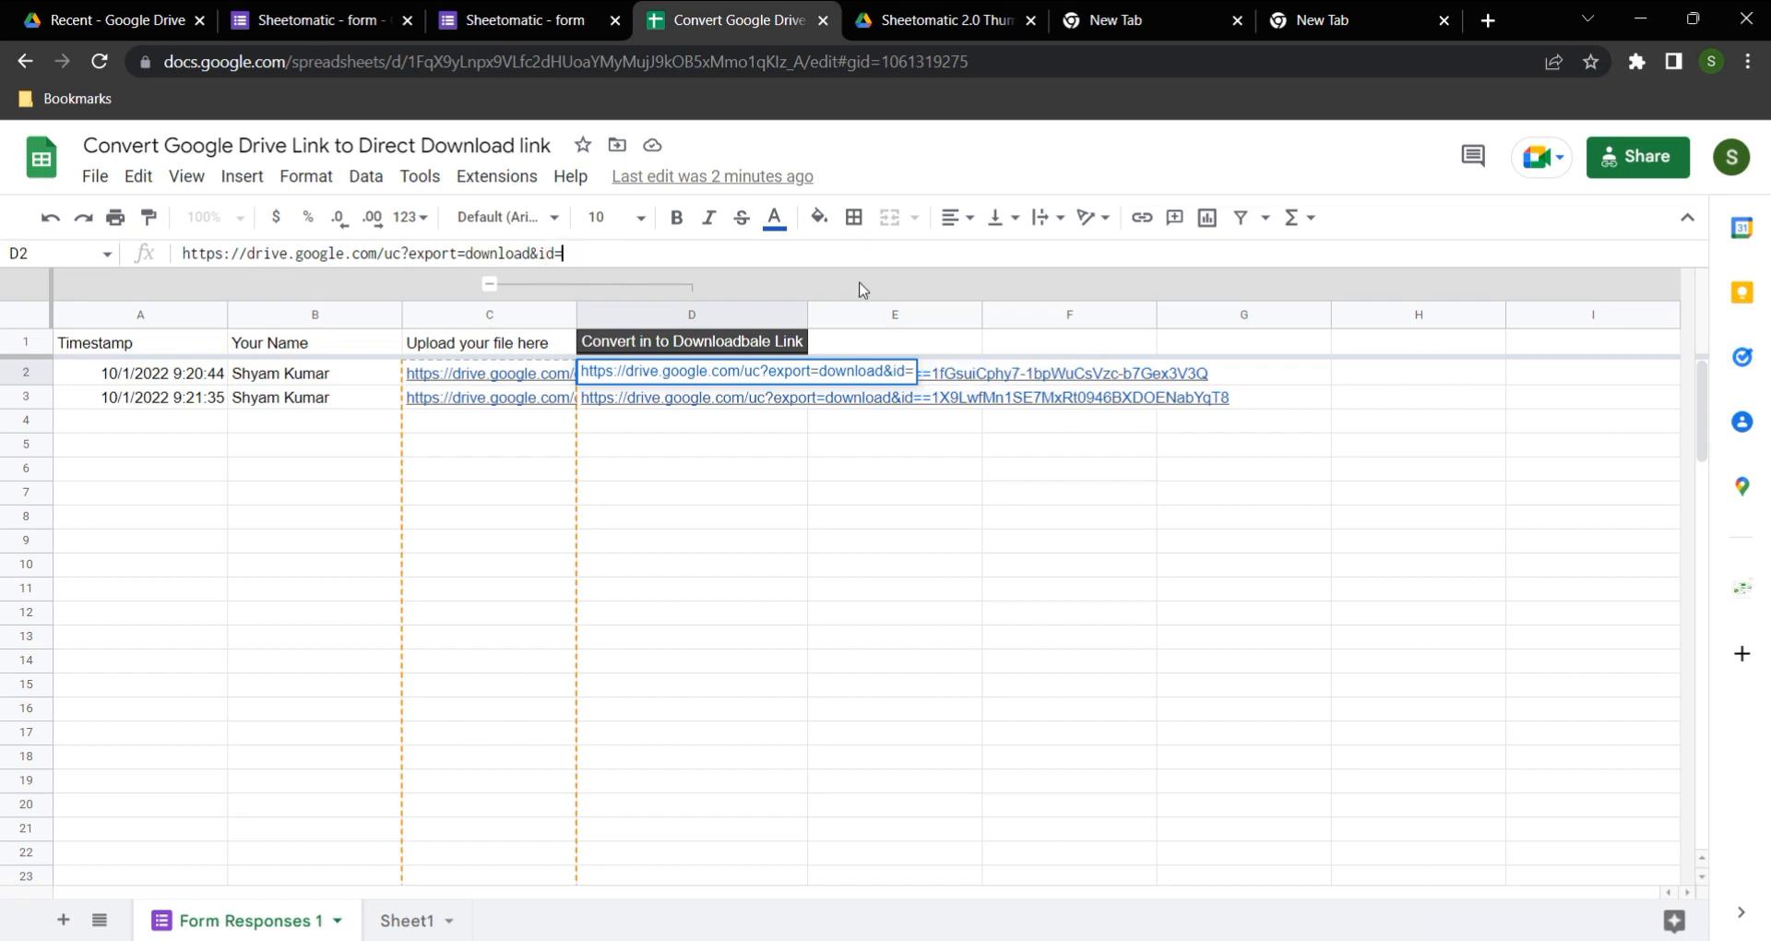
pyautogui.press('Return')
pyautogui.press('Up')
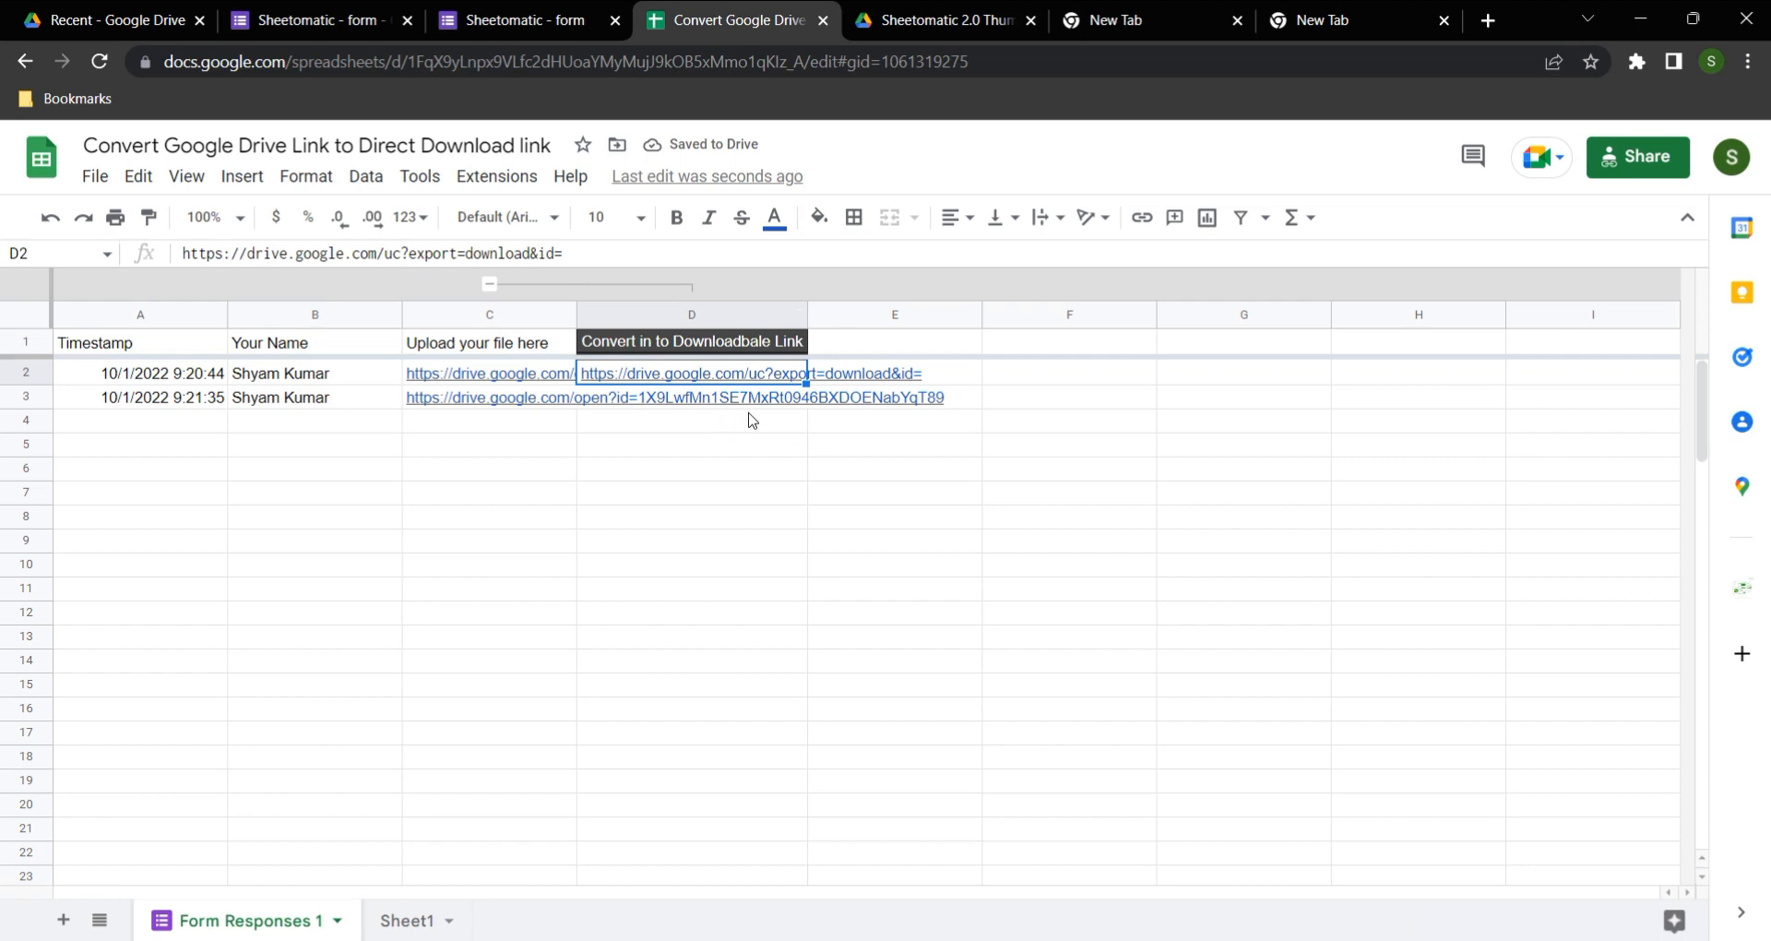
# Step: Examine the file ID part of the uploaded file's link in C2, leaving the cell unedited
pyautogui.click(469, 380)
pyautogui.moveTo(546, 255); pyautogui.dragTo(764, 265)
pyautogui.press('Escape')
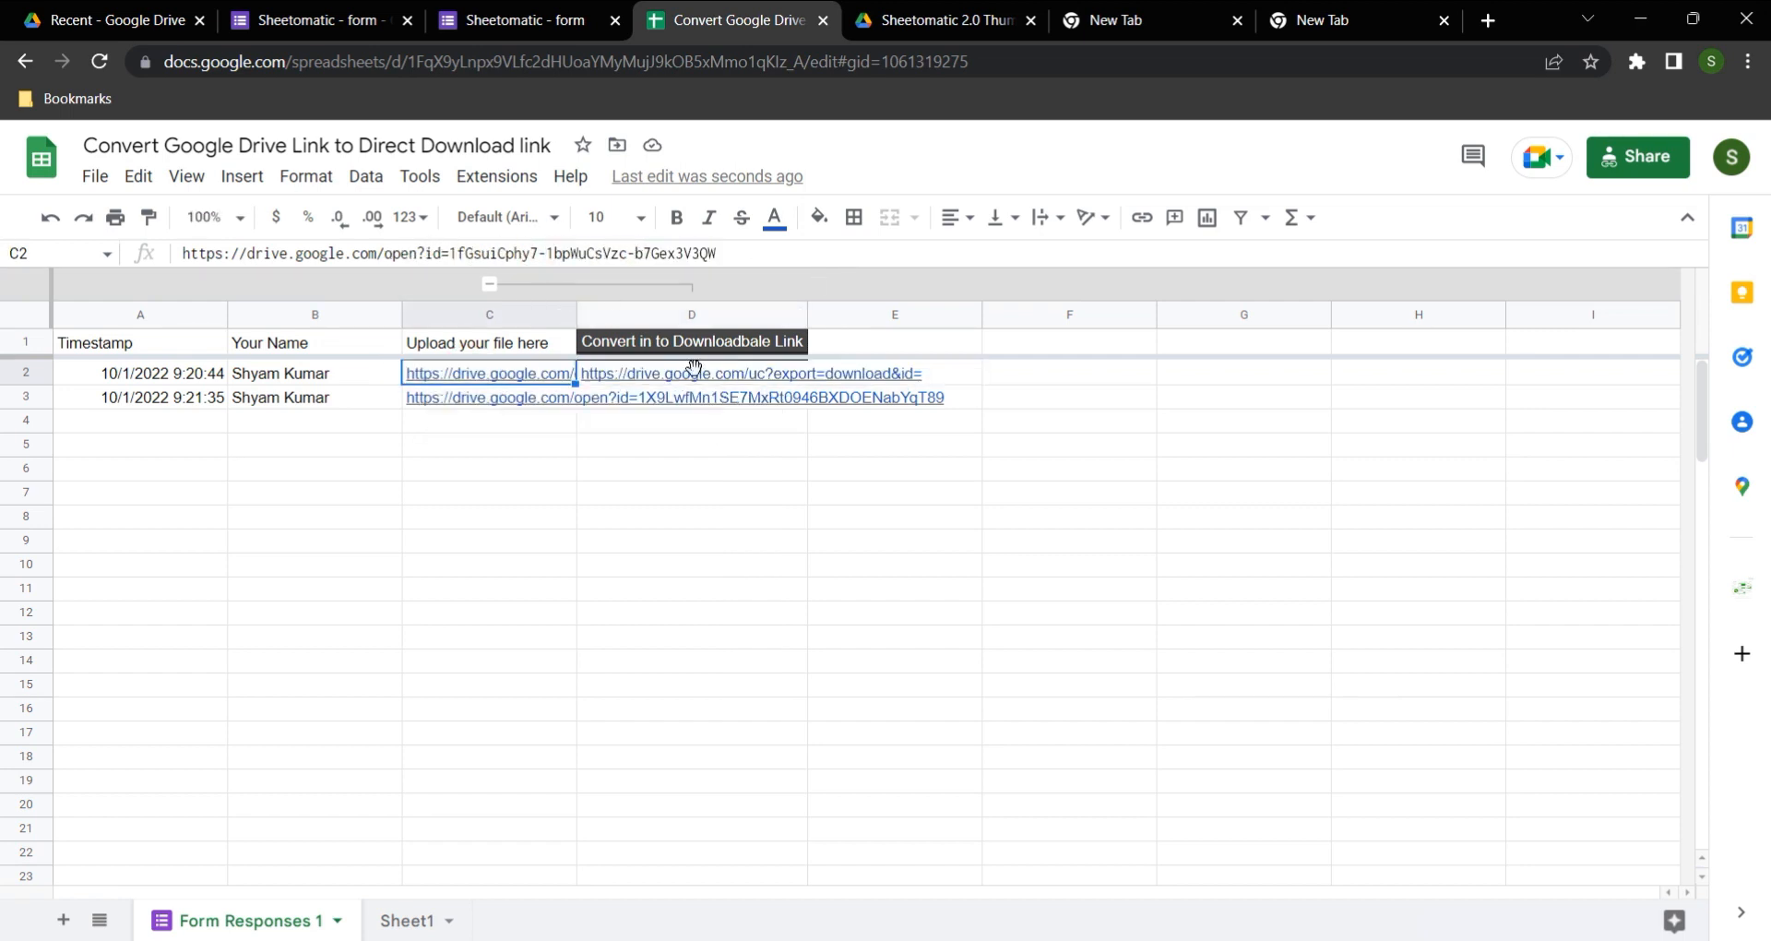
# Step: Restore the D2 formula and test its generated download link, closing the tab it opens
pyautogui.click(738, 372)
pyautogui.click(778, 403)
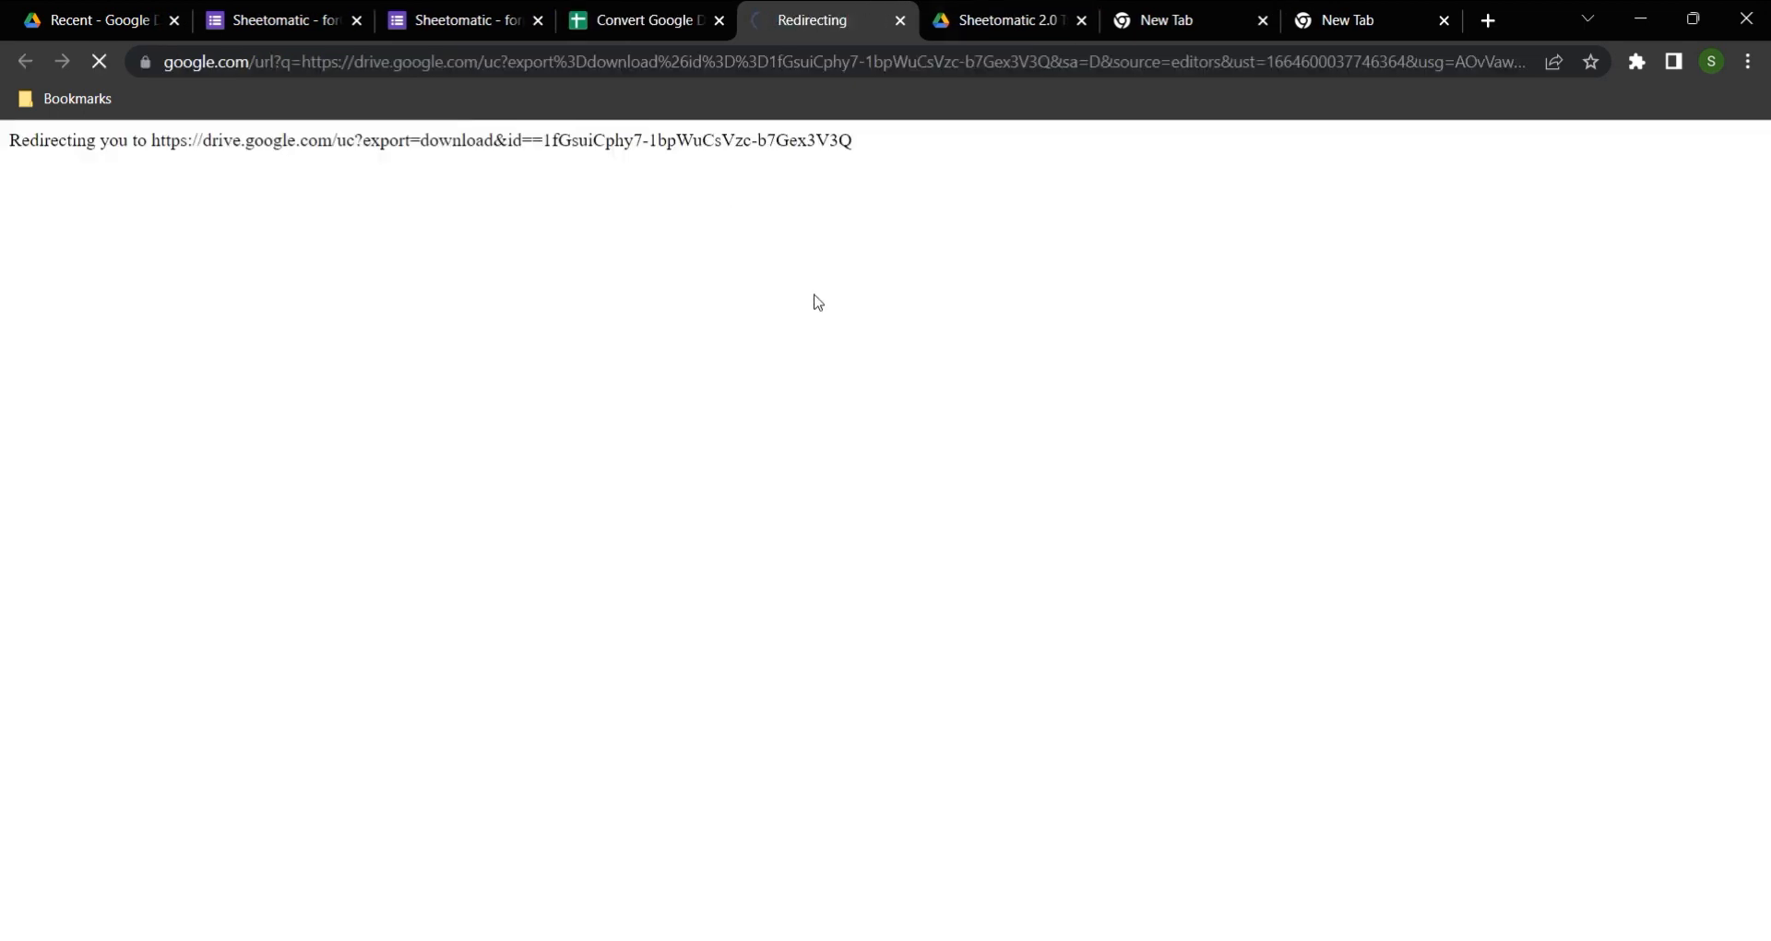
pyautogui.click(900, 20)
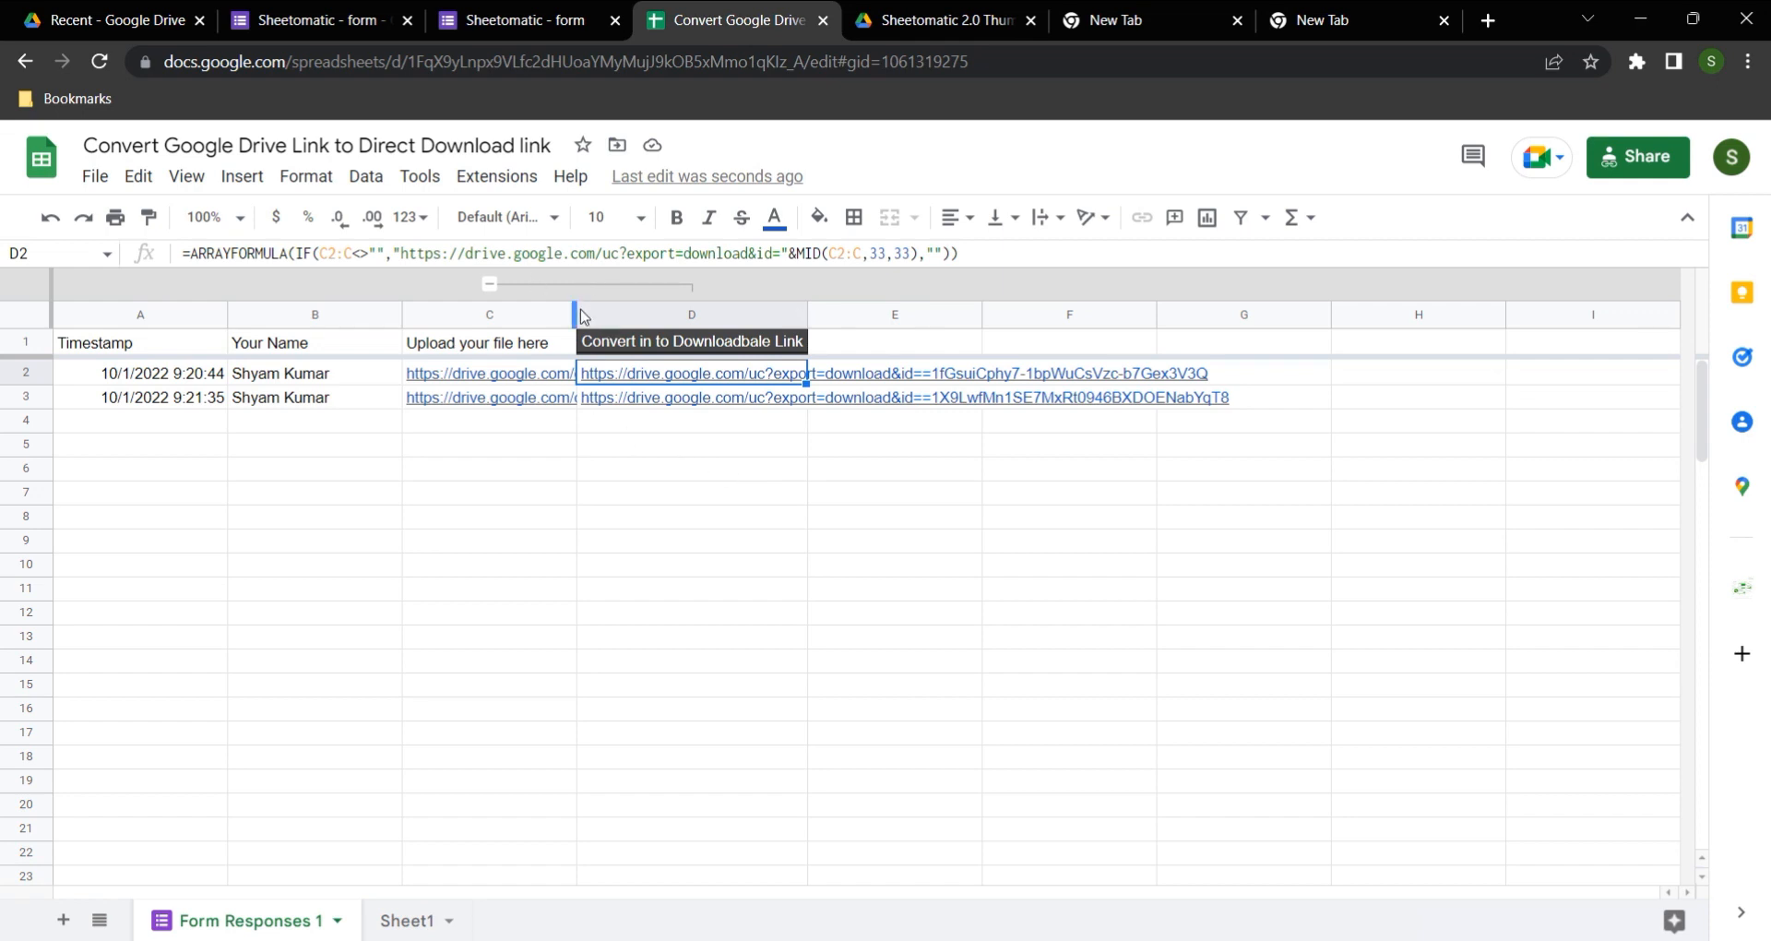
# Step: In the Sheetomatic - form editor, copy the title of the file upload question, "Upload your file here"
pyautogui.click(495, 18)
pyautogui.click(313, 20)
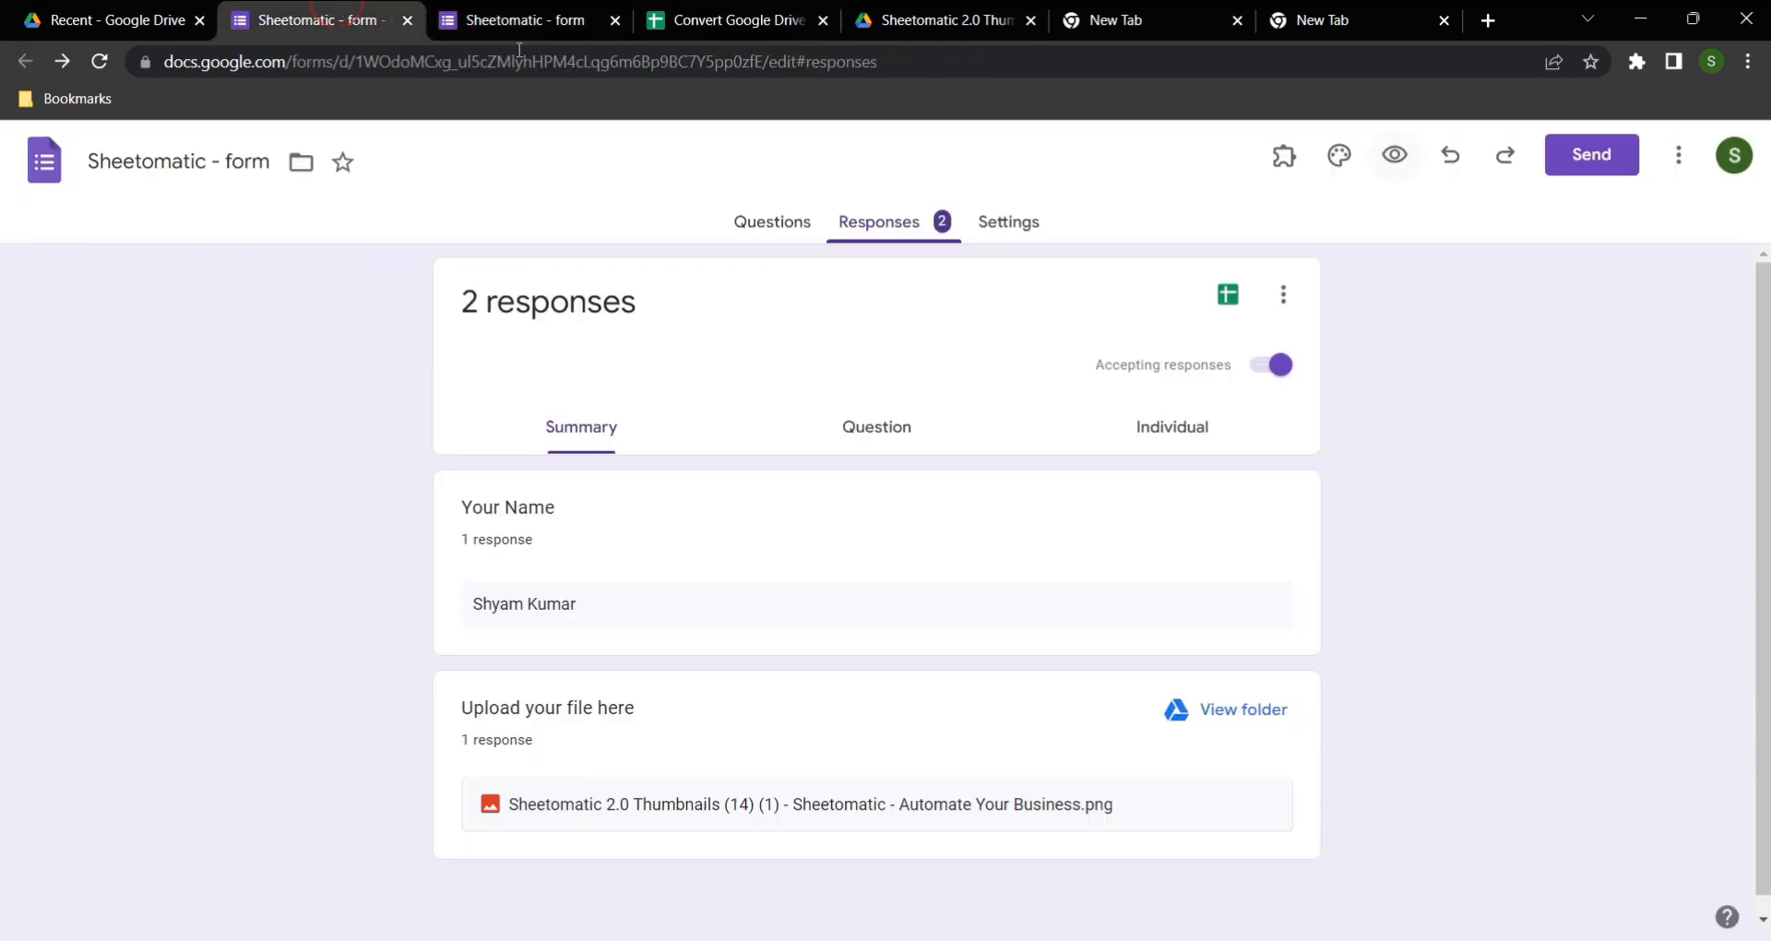
pyautogui.click(767, 219)
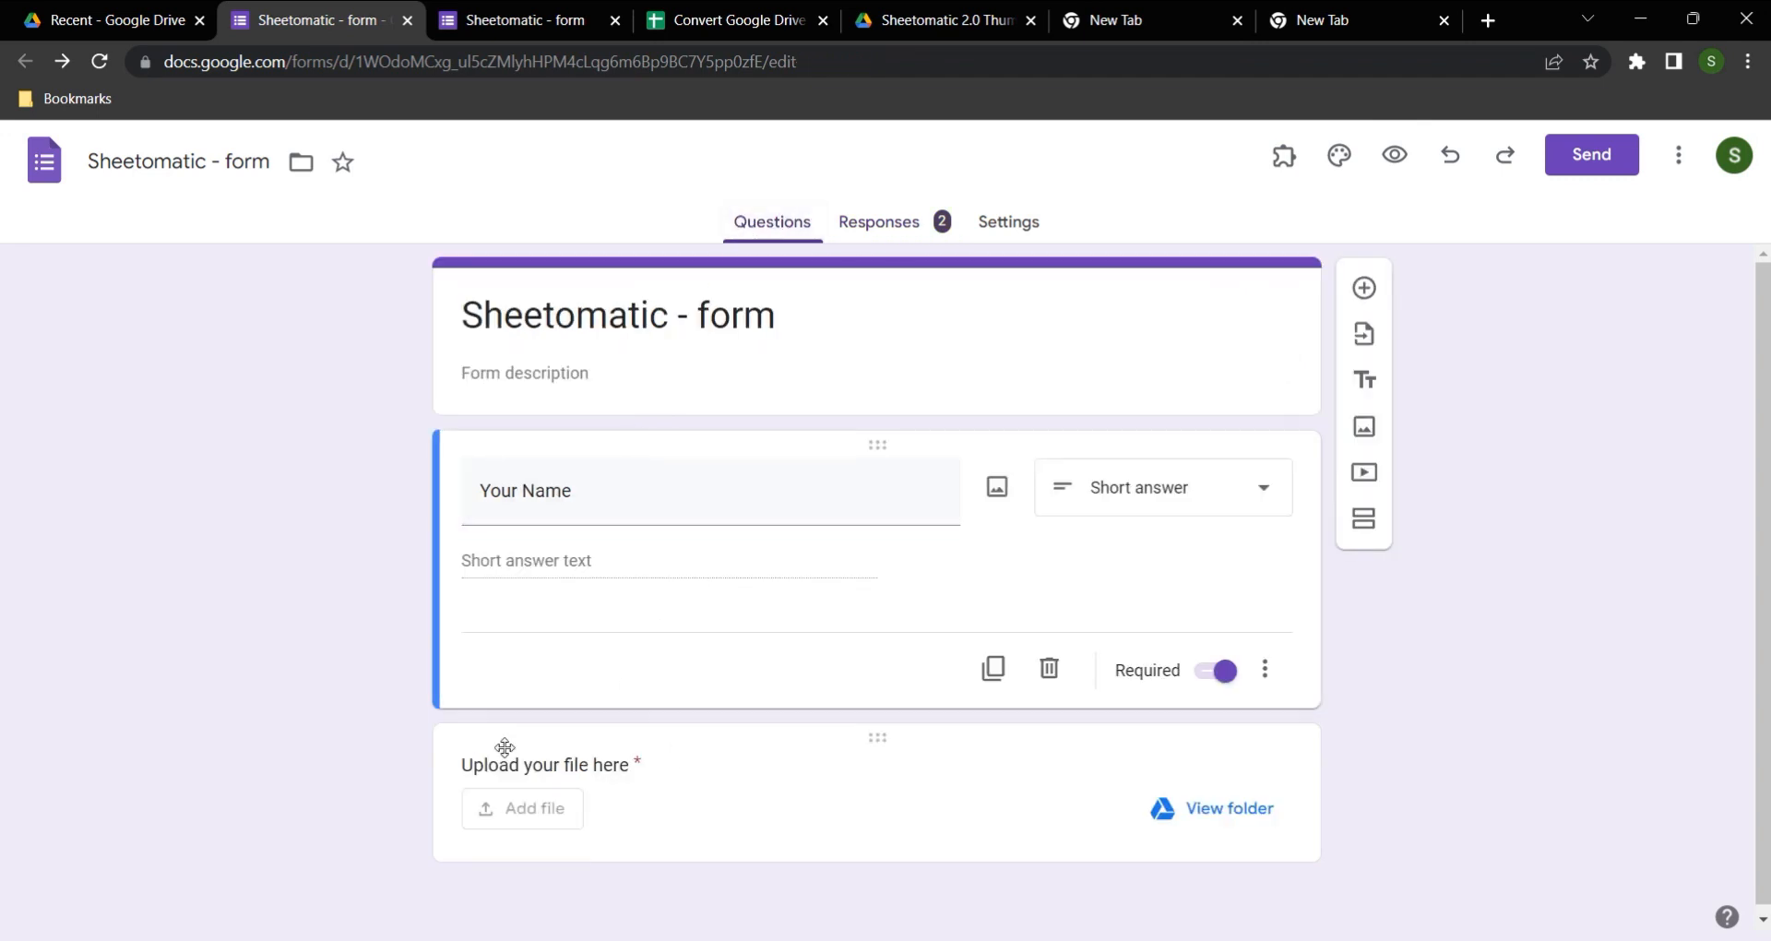
pyautogui.click(636, 773)
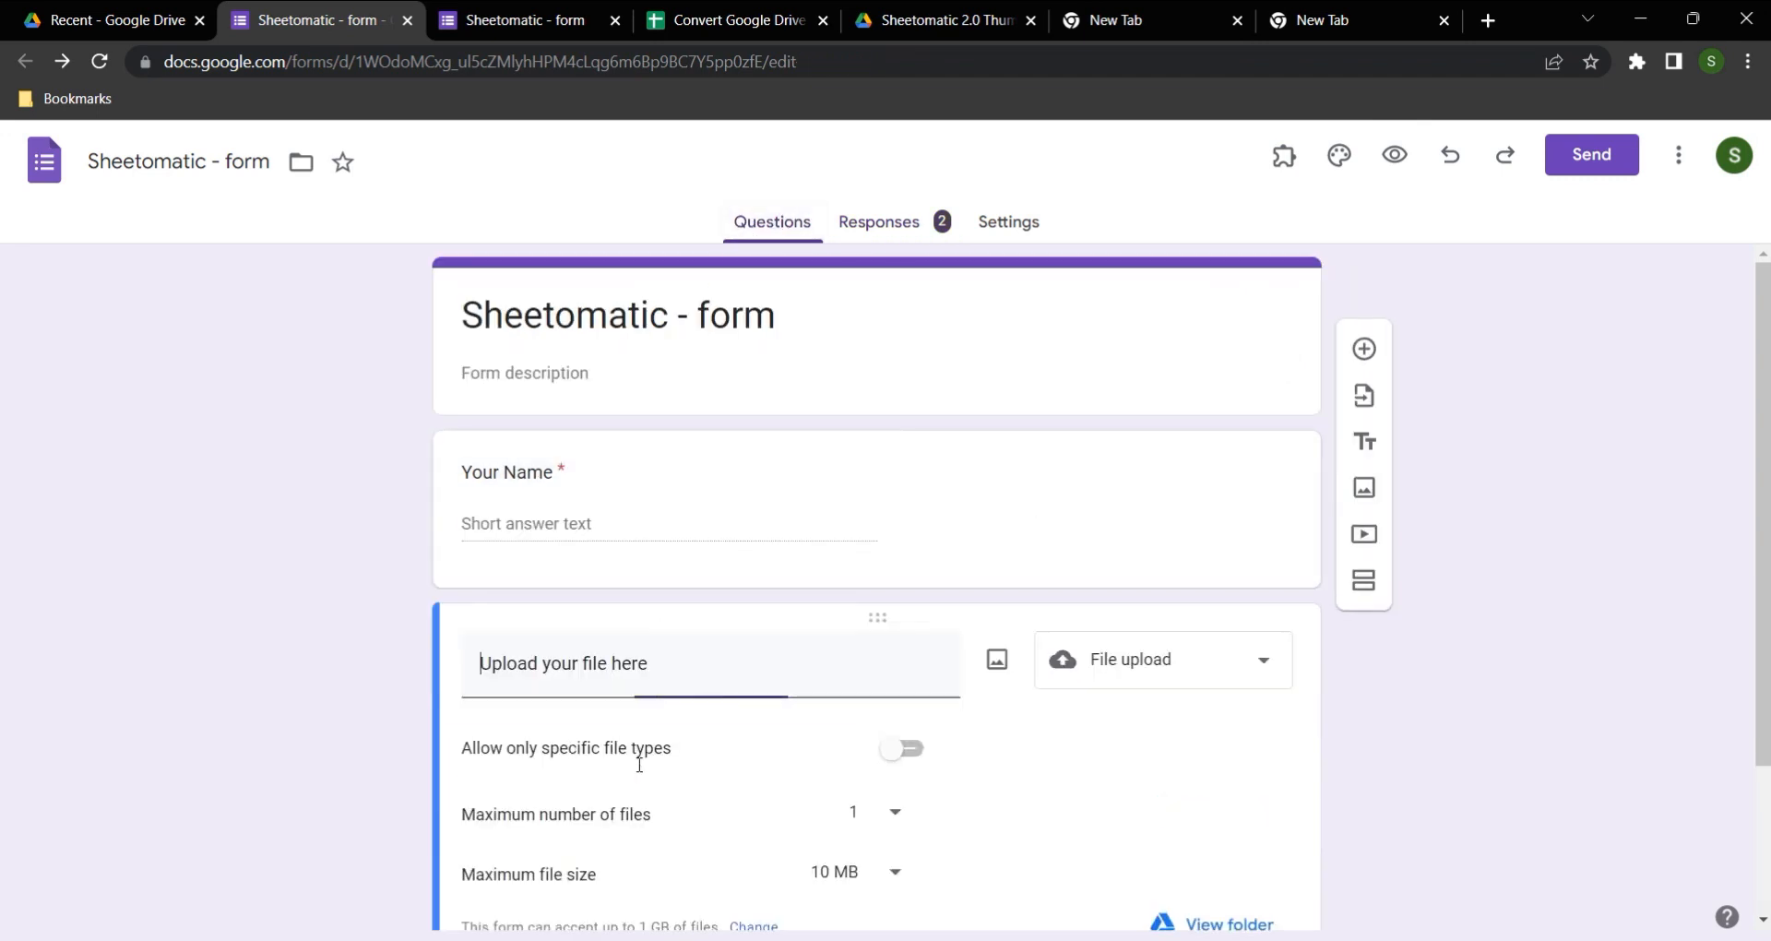
pyautogui.moveTo(662, 674); pyautogui.dragTo(445, 660)
pyautogui.hotkey('ctrl', 'c')
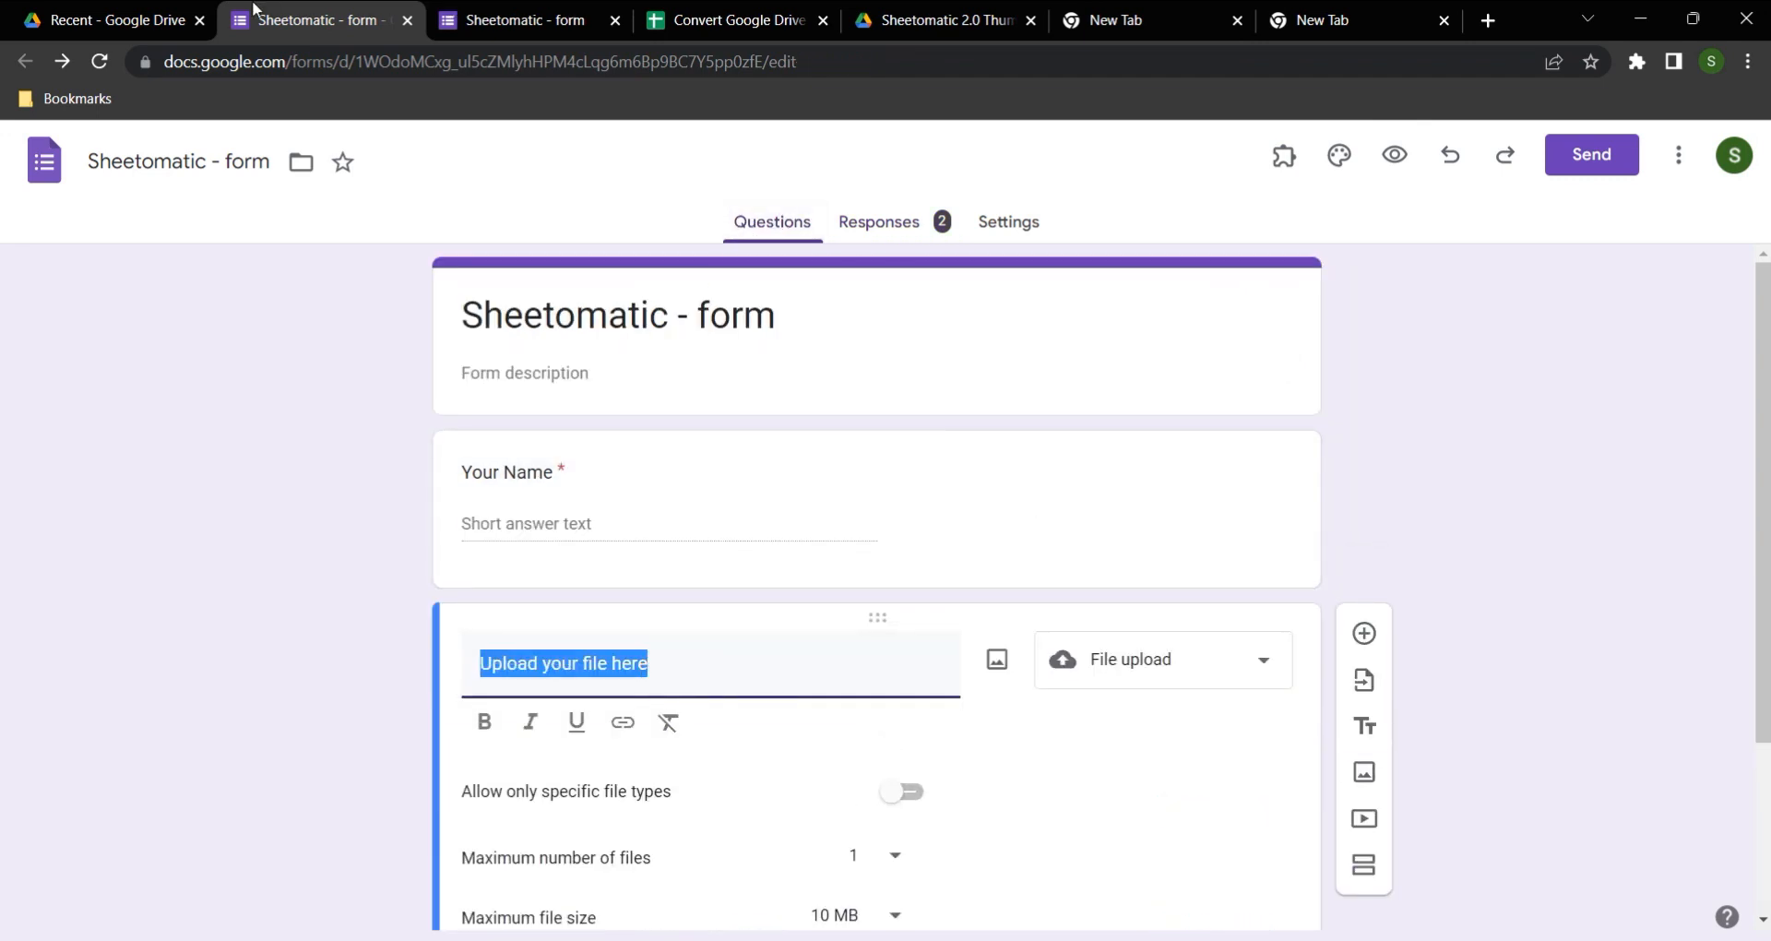
# Step: Back in Google Drive, close the sharing dialog, search for "Upload your file here" and open the matching File responses folder
pyautogui.click(145, 11)
pyautogui.click(1103, 768)
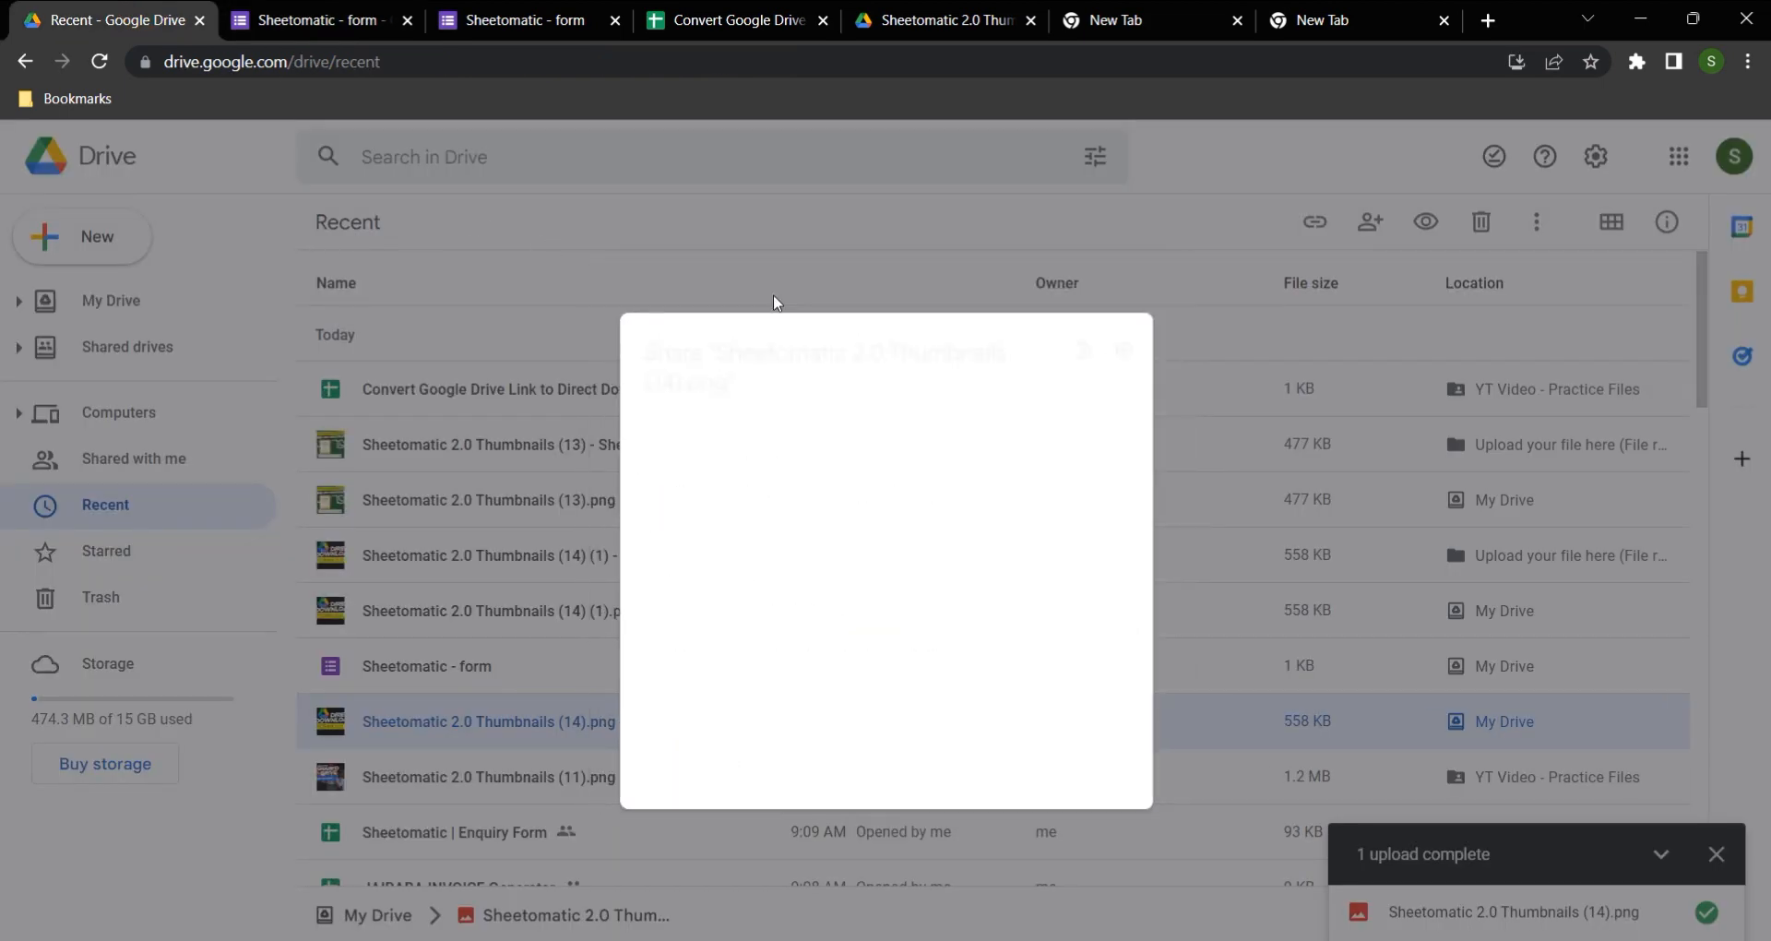
pyautogui.click(434, 164)
pyautogui.hotkey('ctrl', 'v')
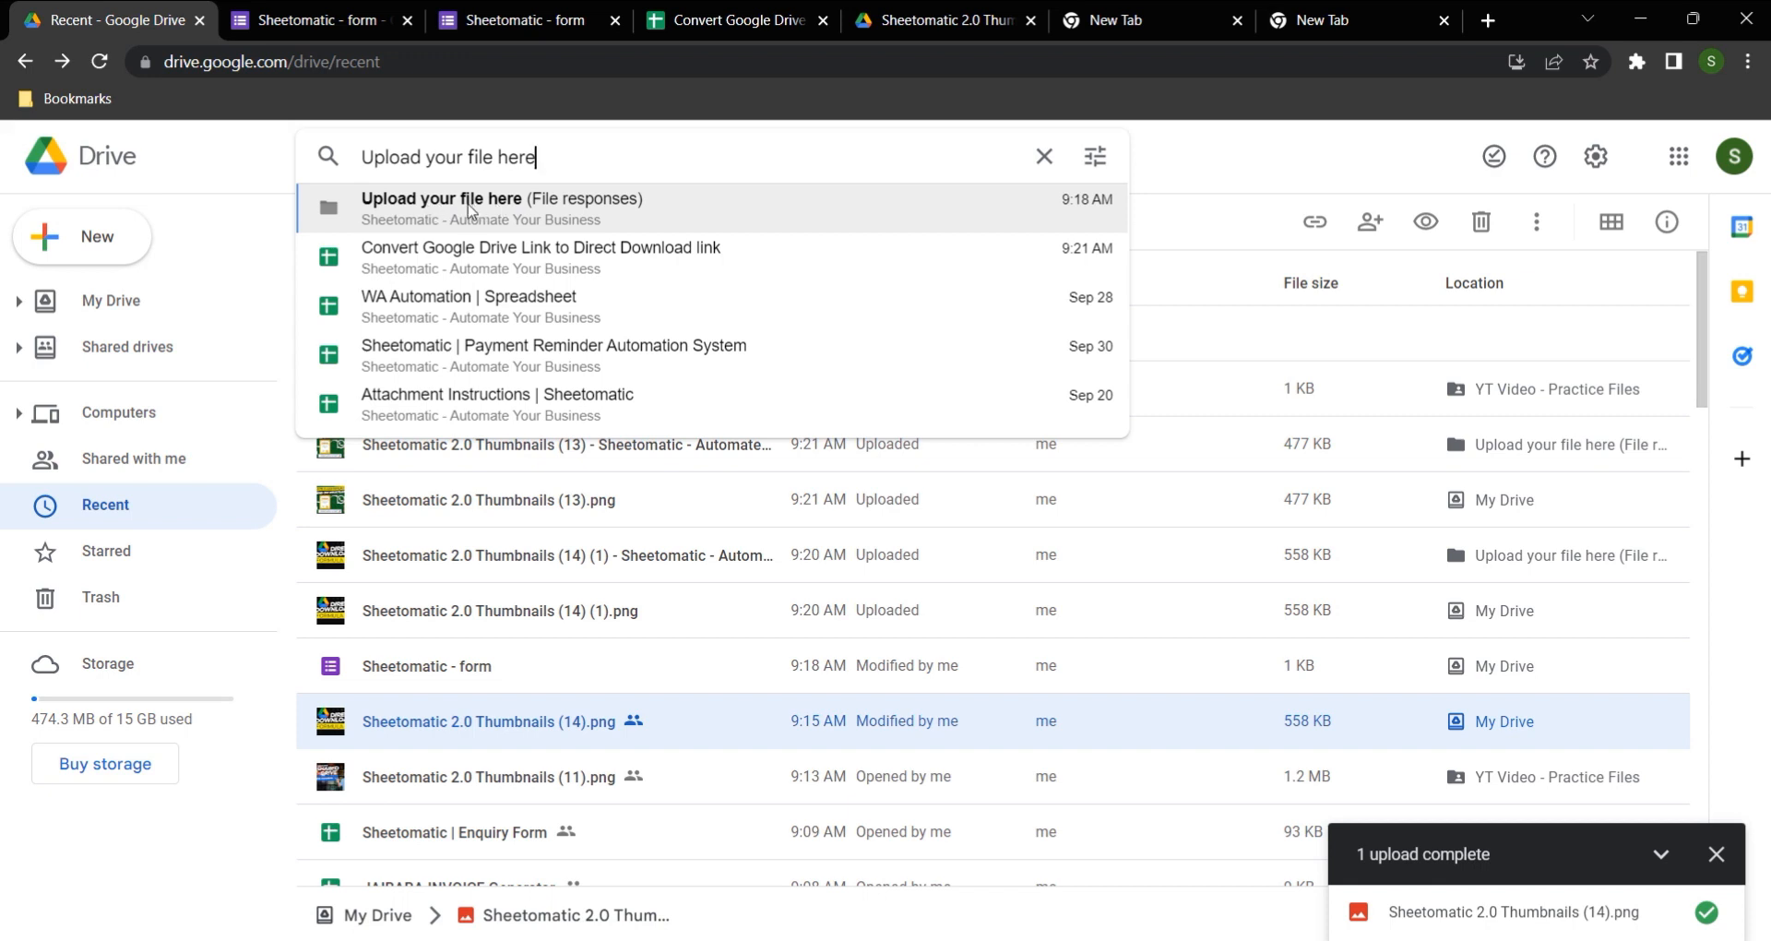
pyautogui.click(471, 210)
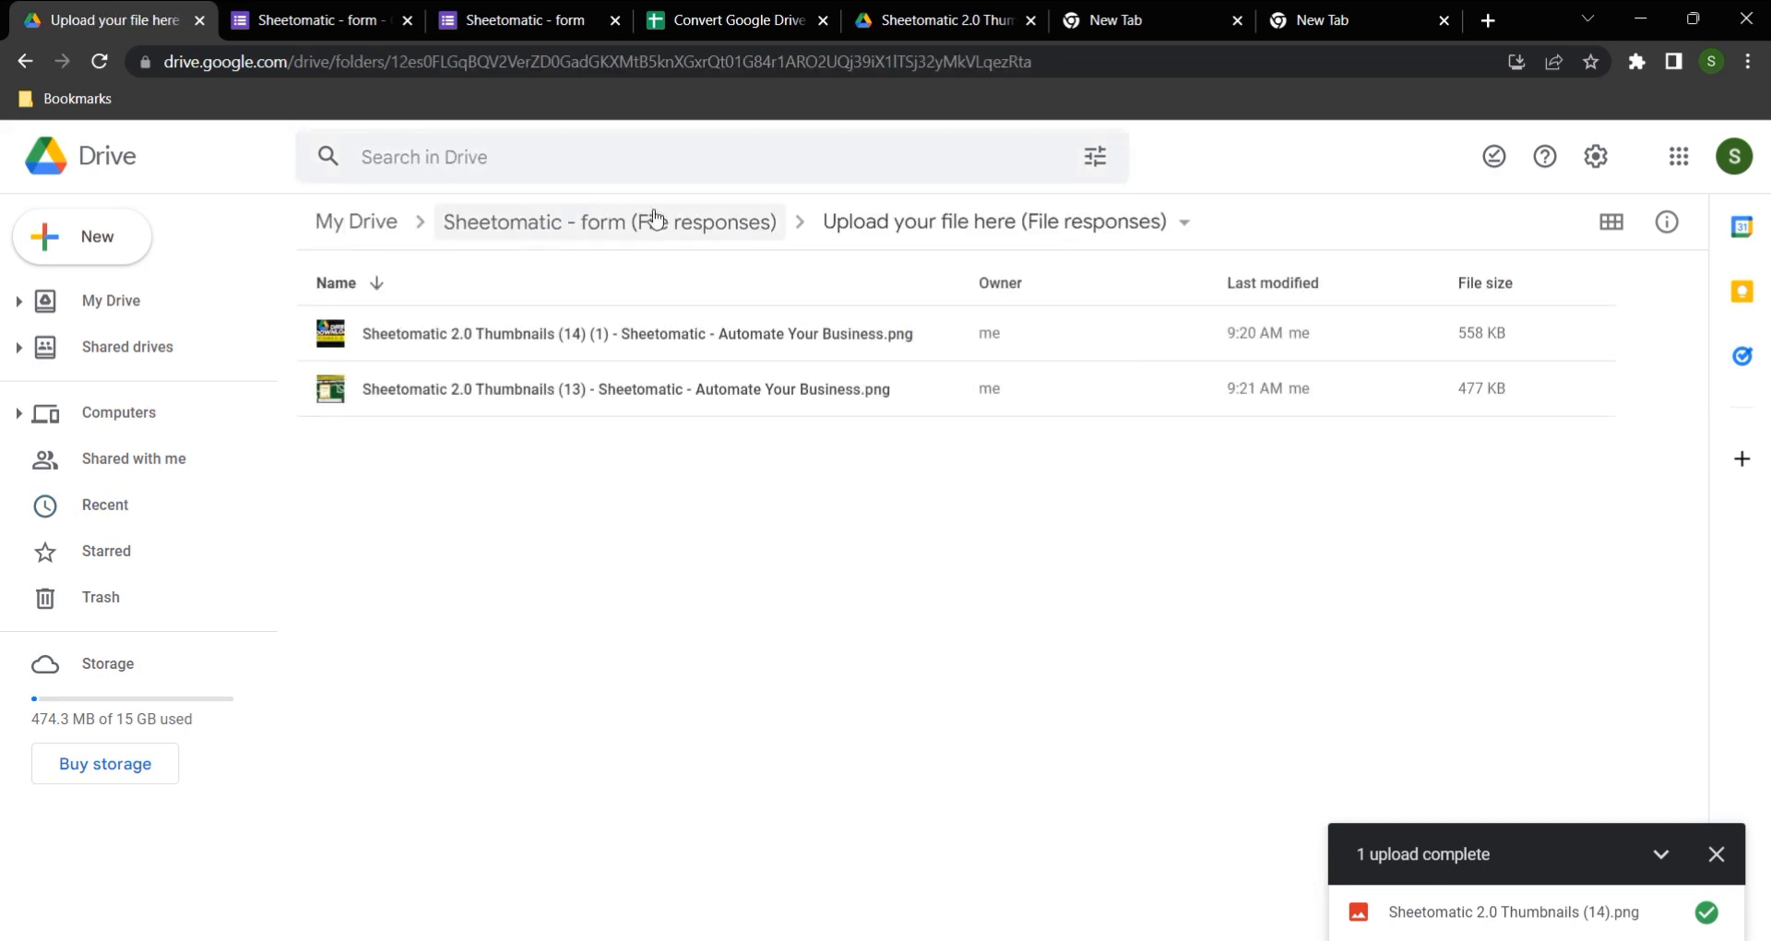
# Step: Share the "Upload your file here (File responses)" folder with general access set to Anyone with the link
pyautogui.click(940, 225)
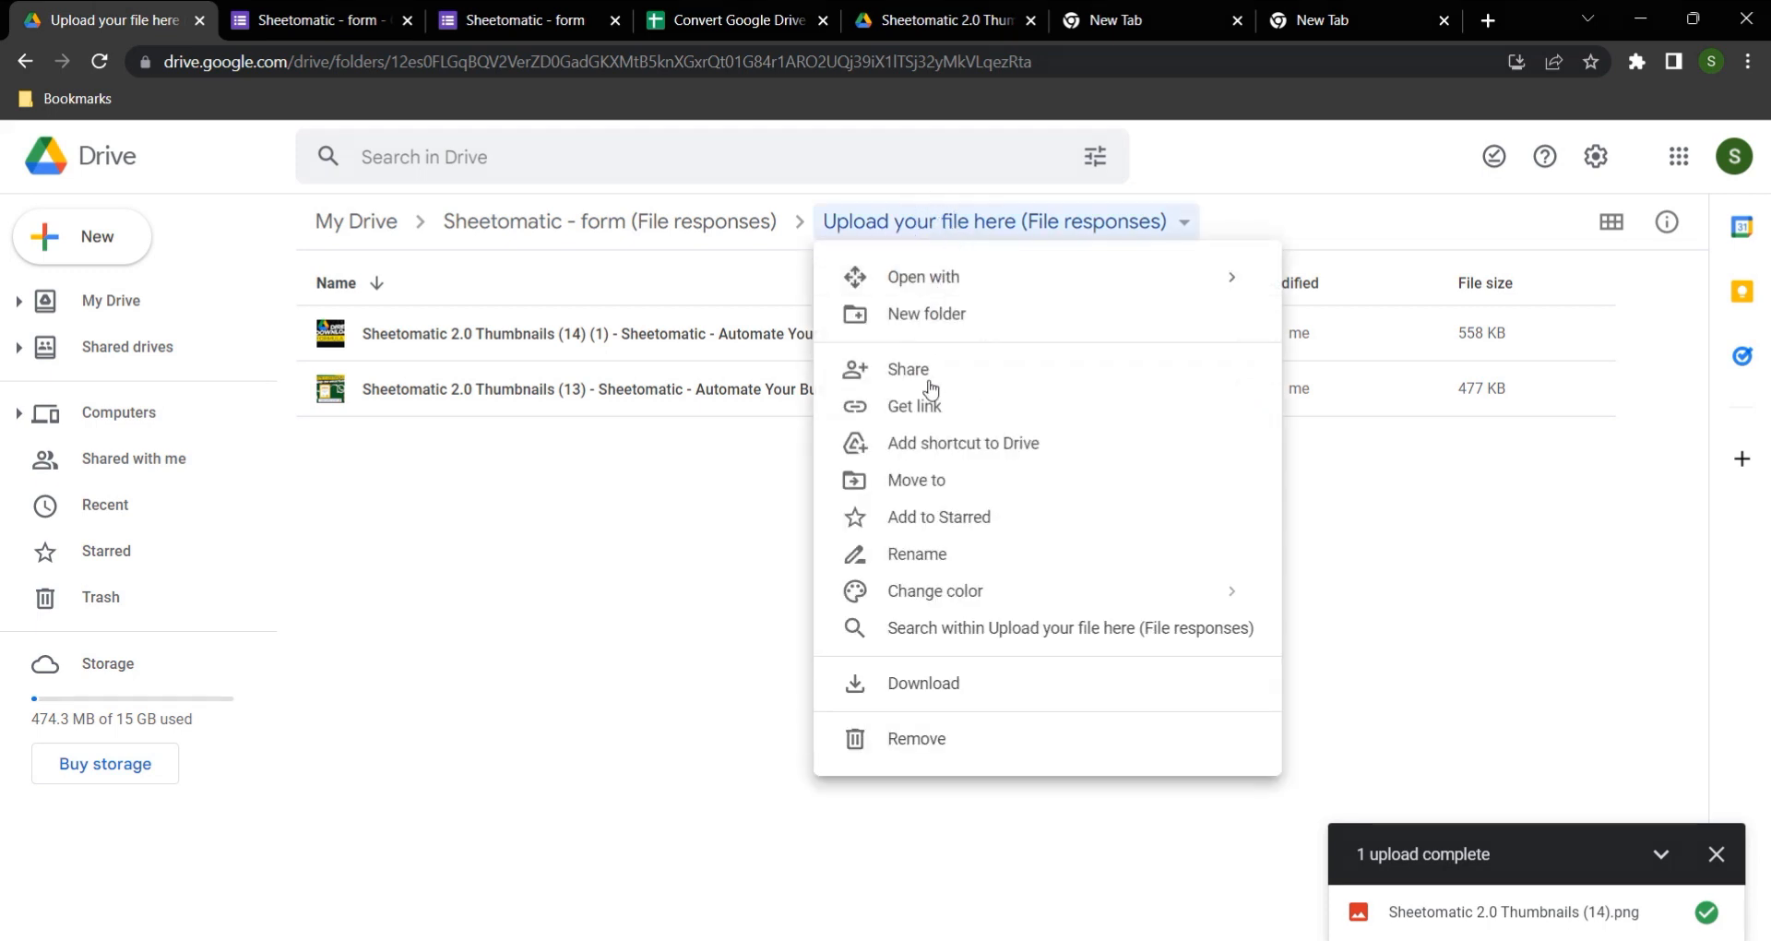
pyautogui.click(935, 375)
pyautogui.click(735, 648)
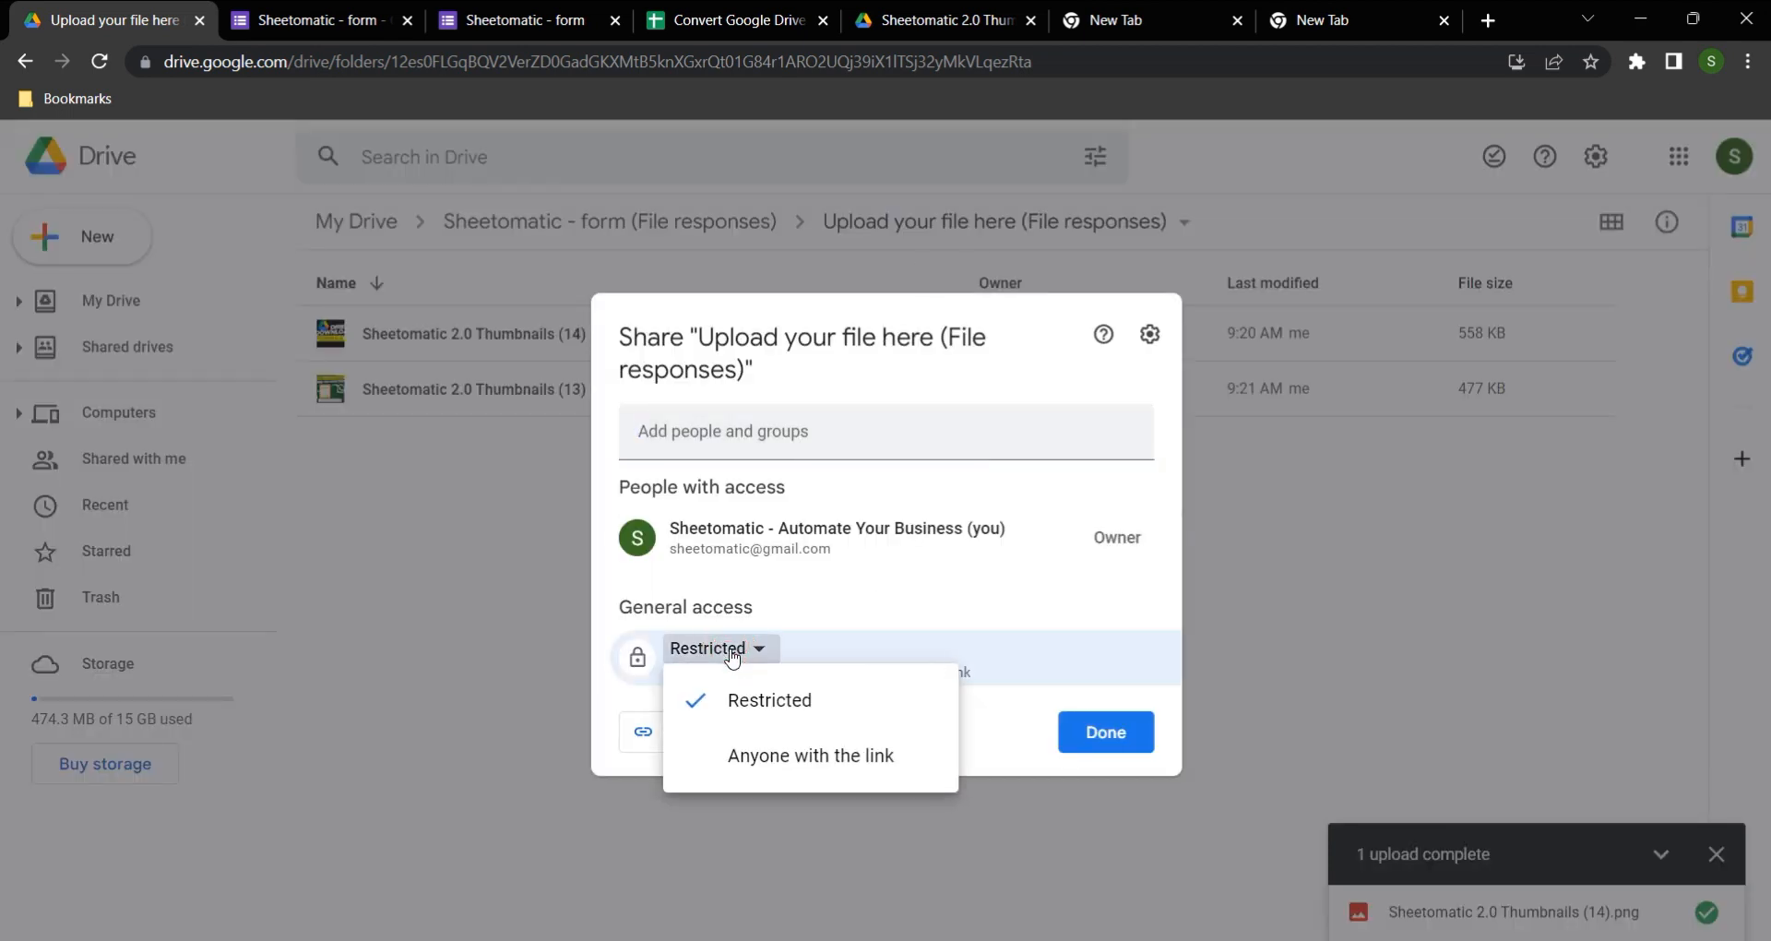
pyautogui.click(803, 739)
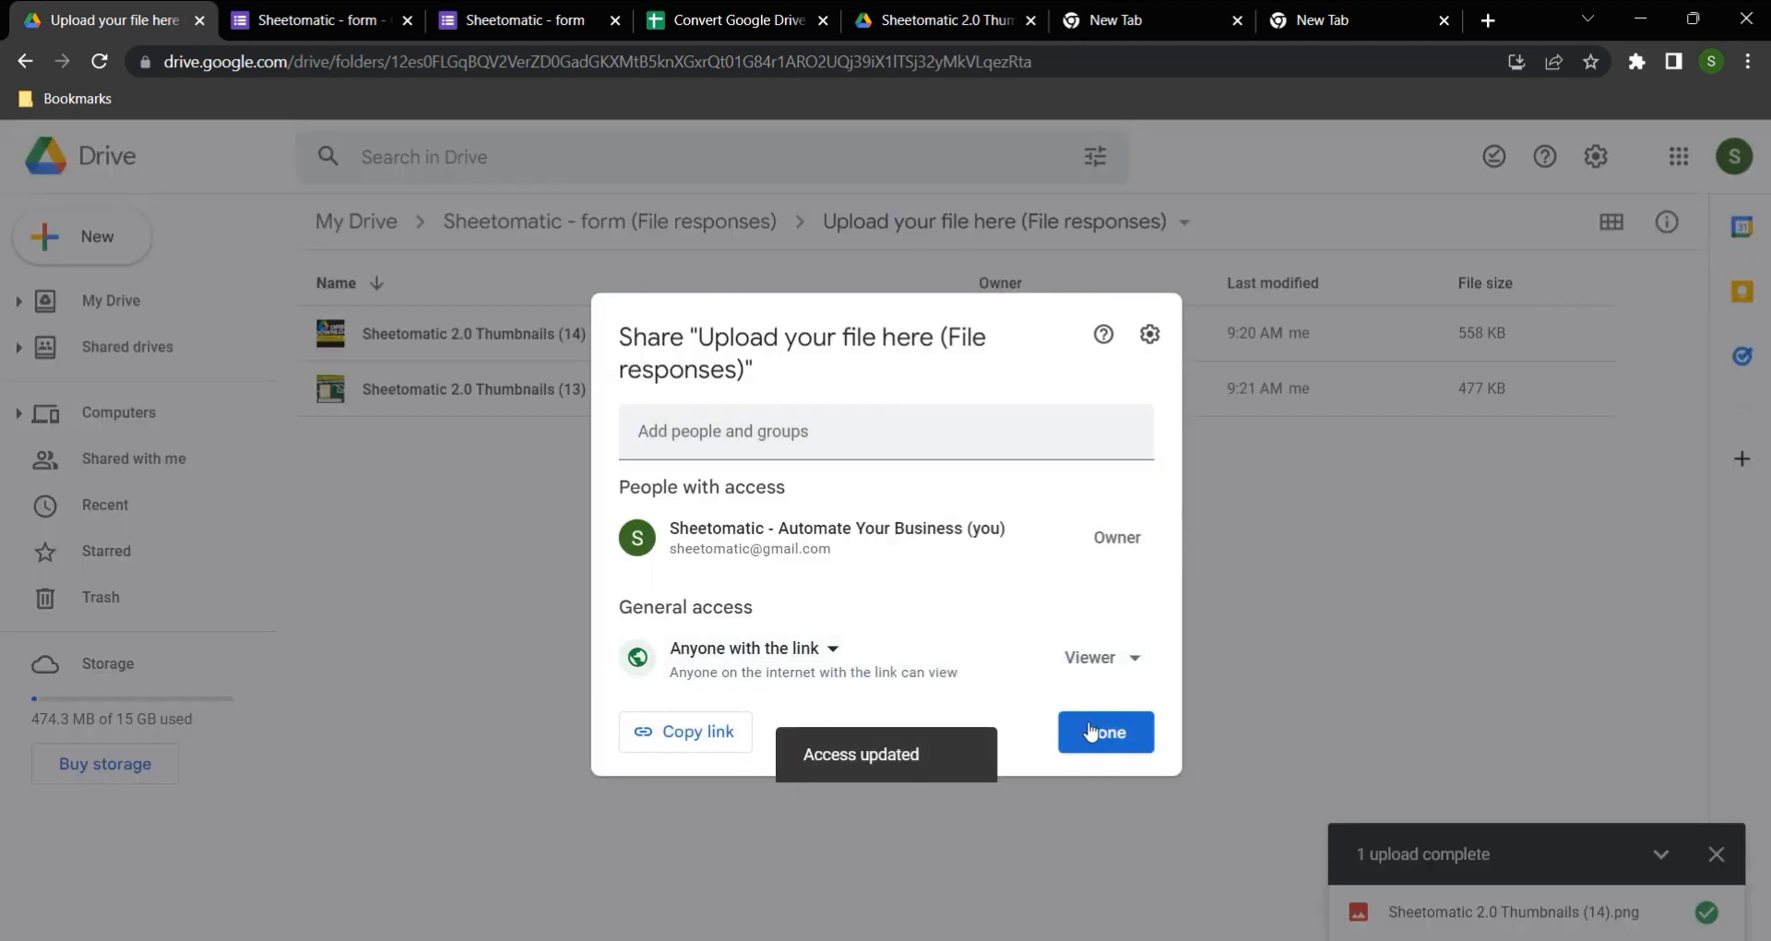
pyautogui.click(1123, 738)
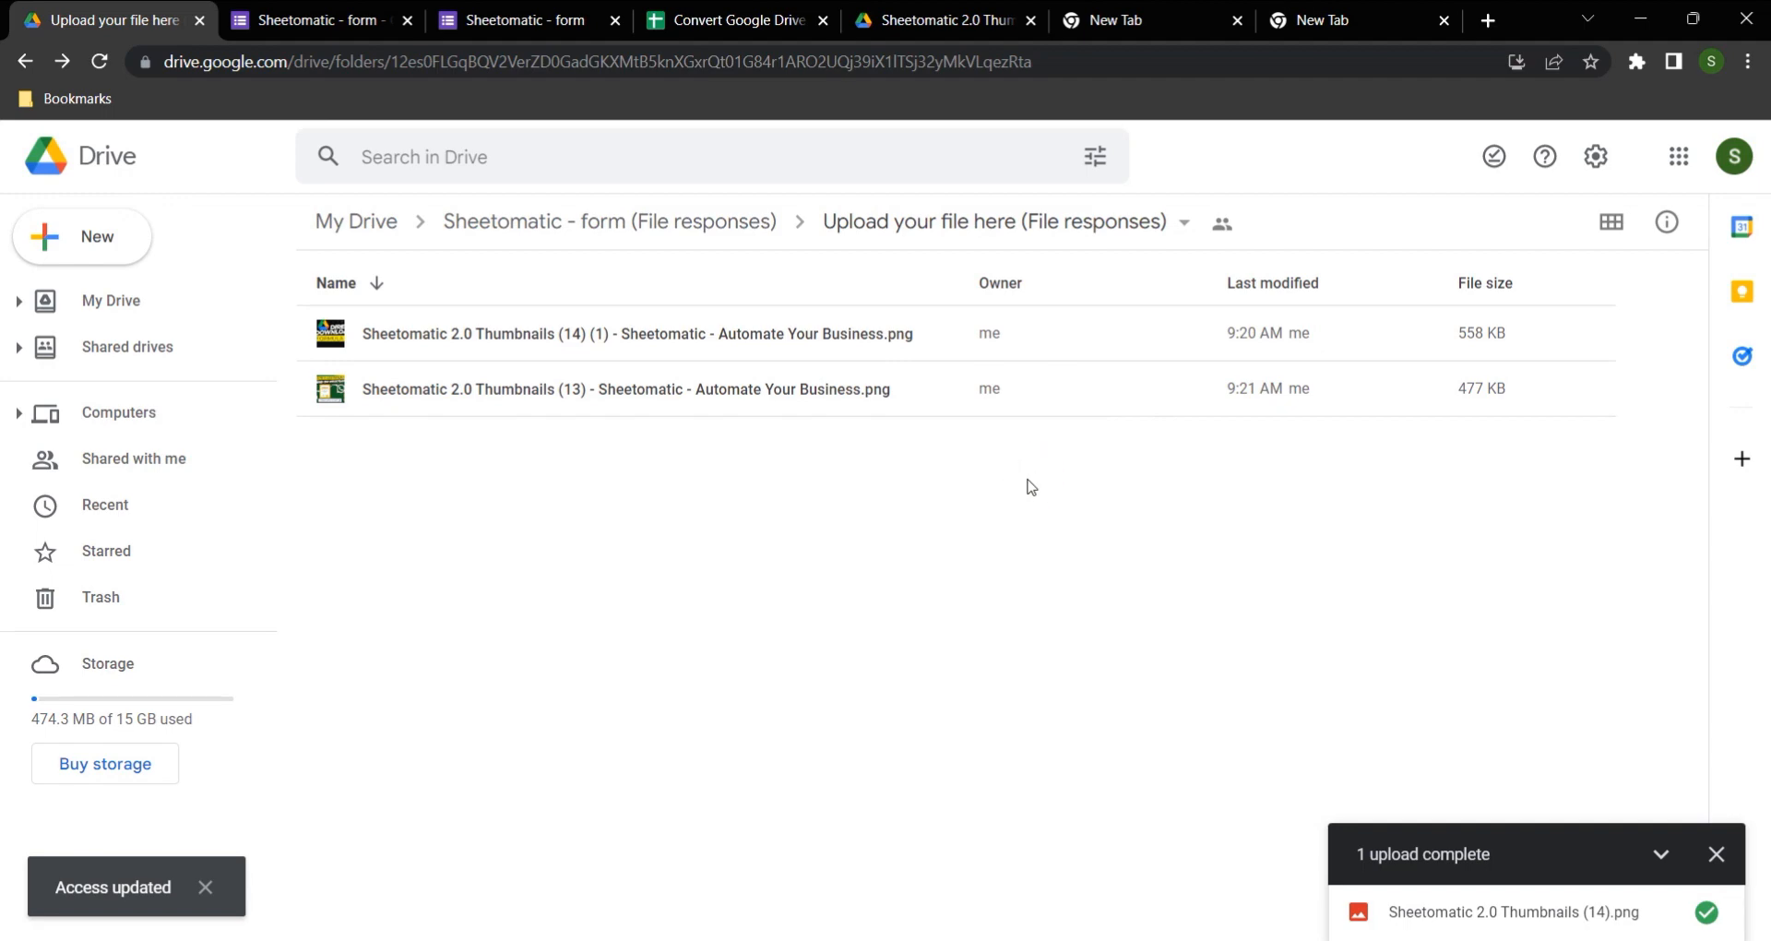
# Step: In the Sheetomatic - form response page, attach another image file under "Upload your file here" and submit the response
pyautogui.hotkey('ctrl', 'Tab')
pyautogui.hotkey('ctrl', 'Tab')
pyautogui.click(614, 664)
pyautogui.click(340, 373)
pyautogui.click(700, 517)
pyautogui.click(581, 762)
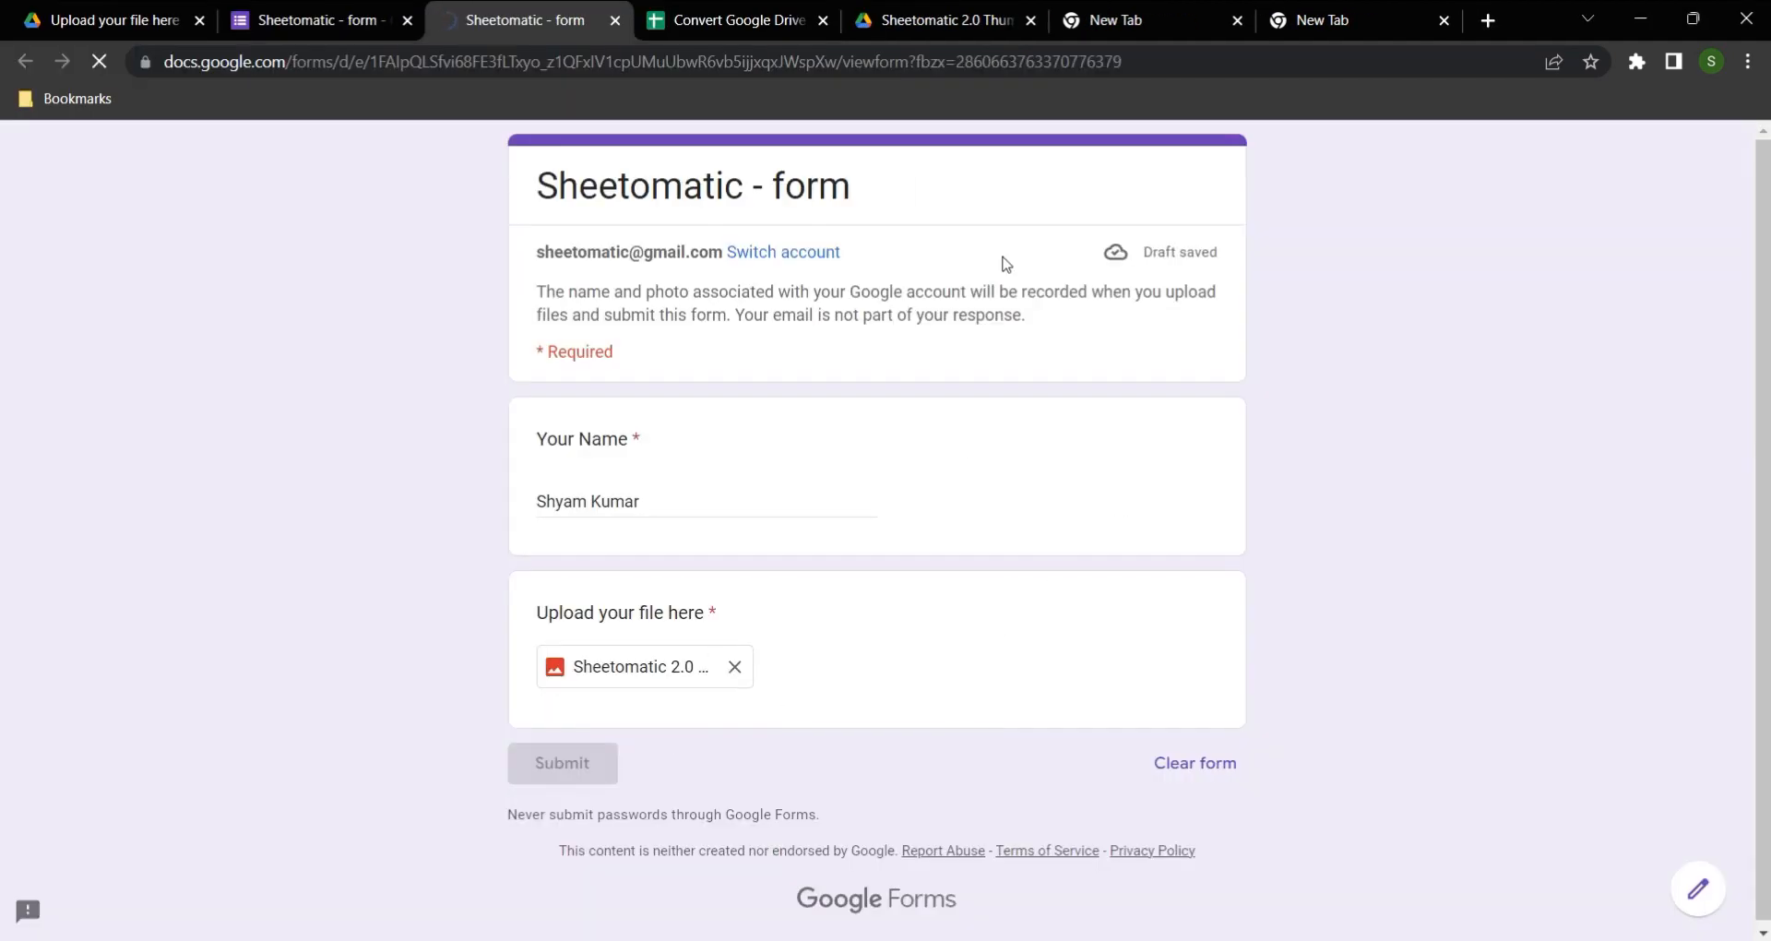
# Step: In the response spreadsheet, compare the uploaded file links in C4 and C2 with the download links in D4 and D2
pyautogui.hotkey('ctrl', 'Tab')
pyautogui.click(849, 427)
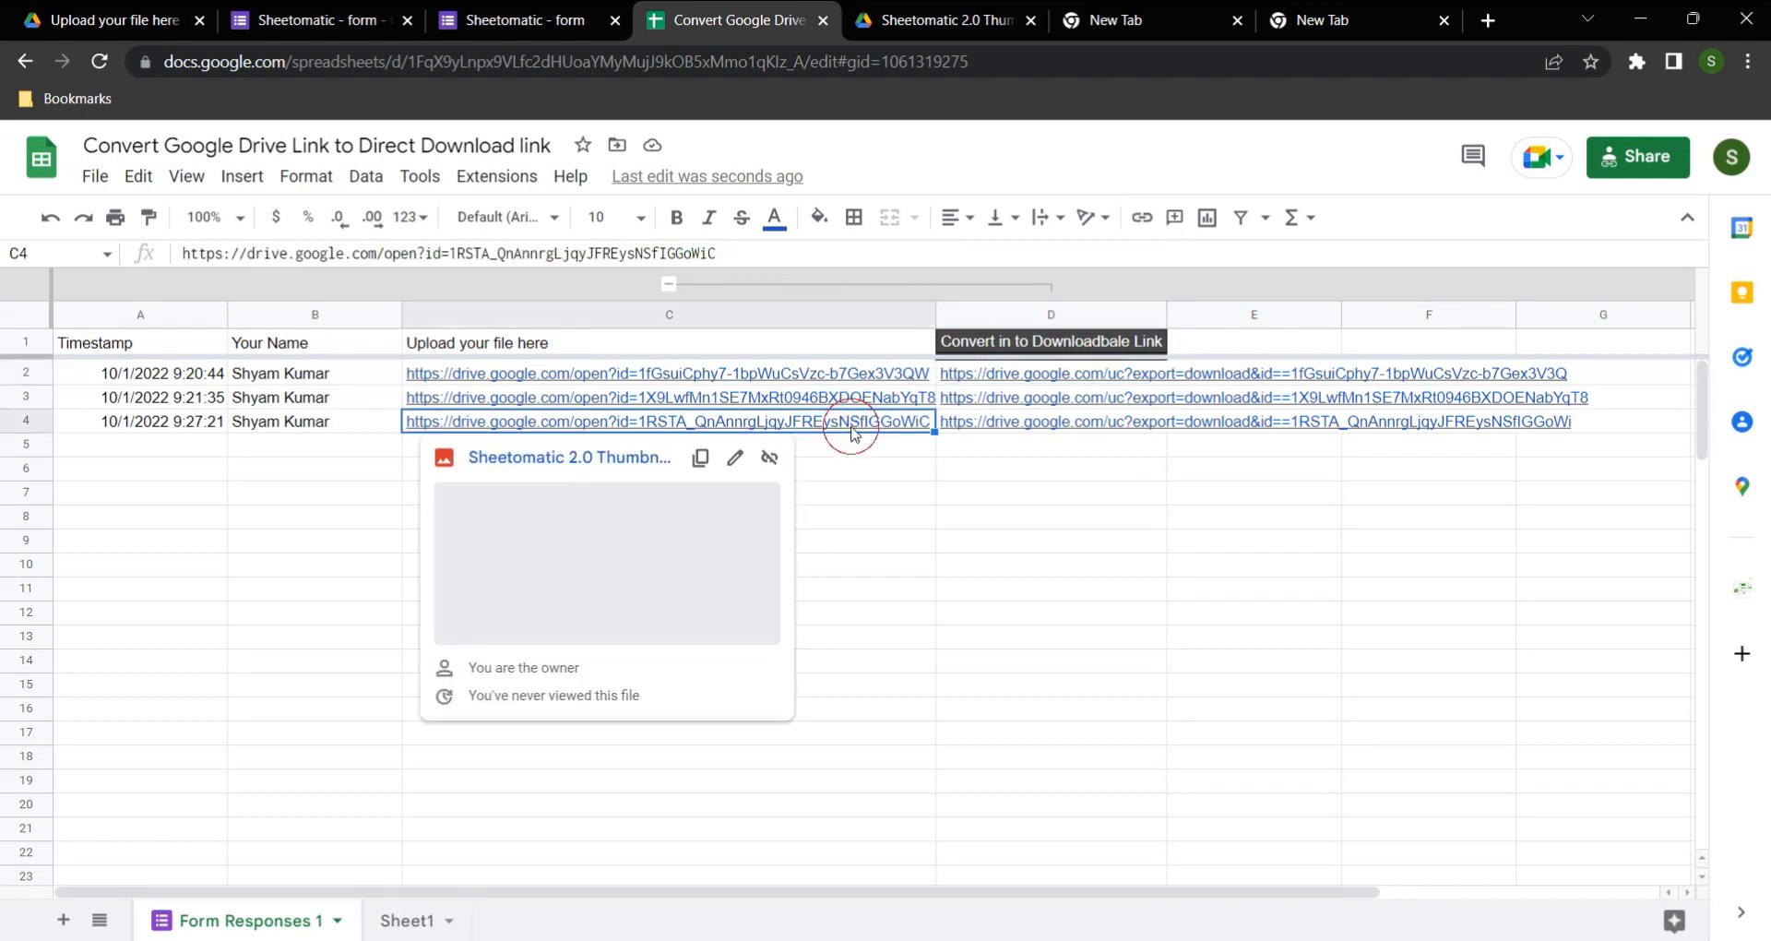
pyautogui.click(1023, 515)
pyautogui.click(1030, 426)
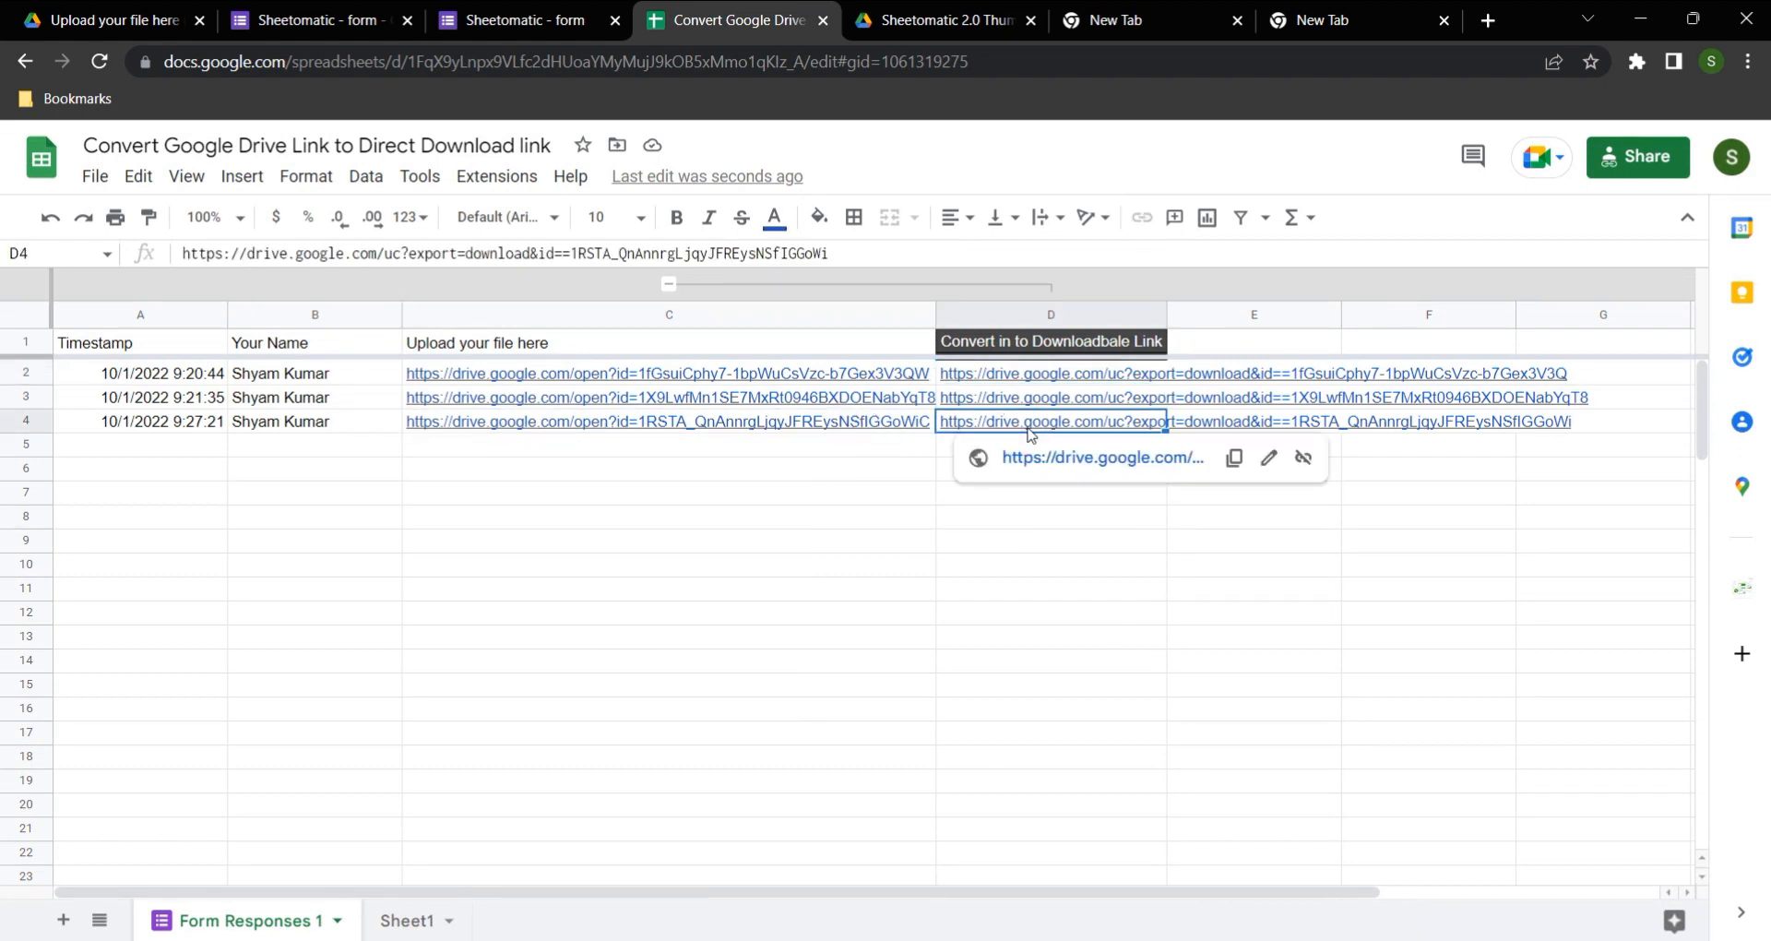
pyautogui.click(761, 424)
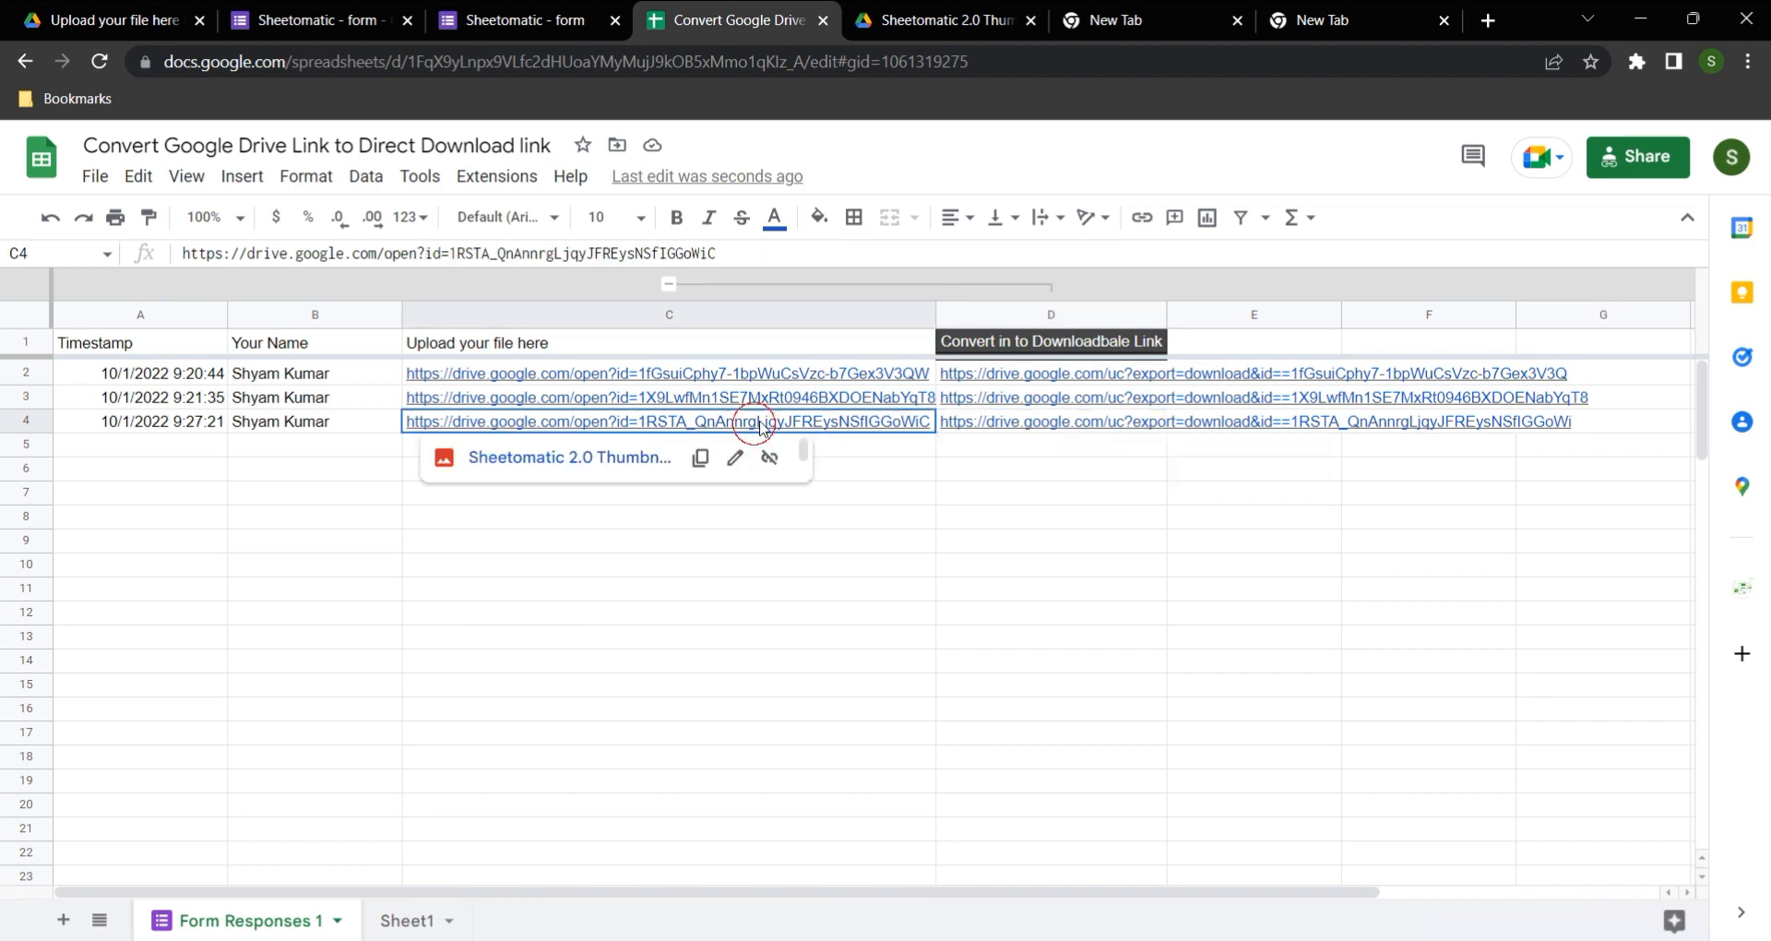
pyautogui.click(680, 381)
pyautogui.click(1024, 515)
pyautogui.click(1005, 379)
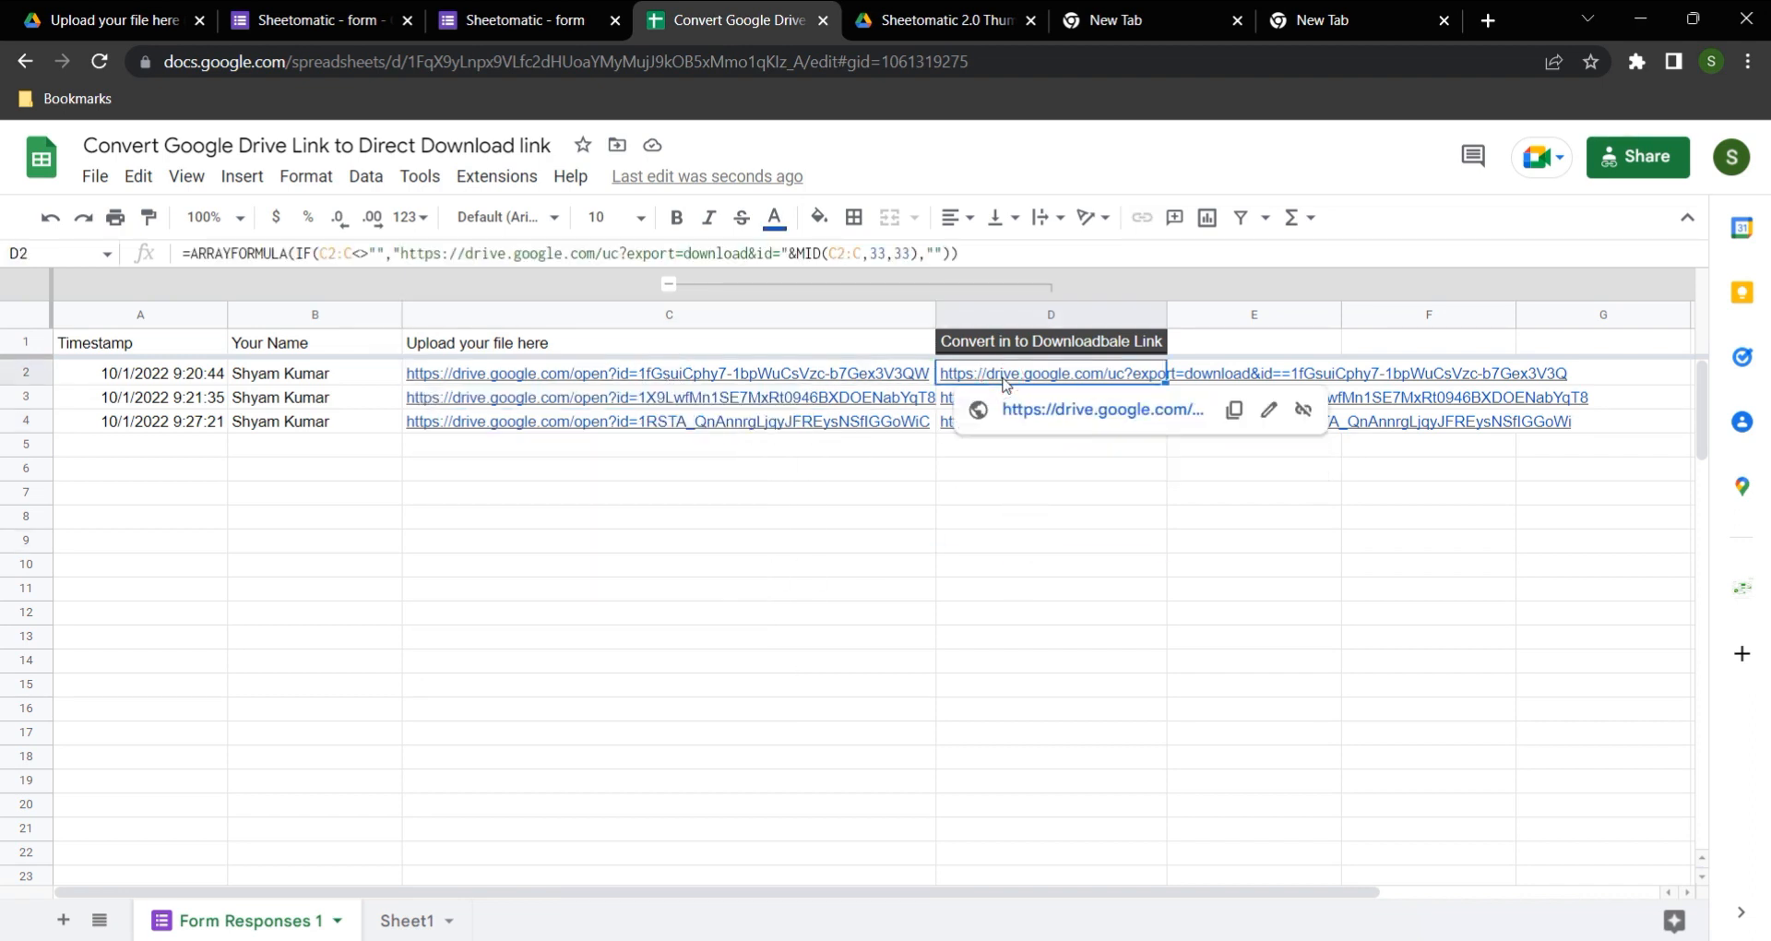
pyautogui.click(603, 374)
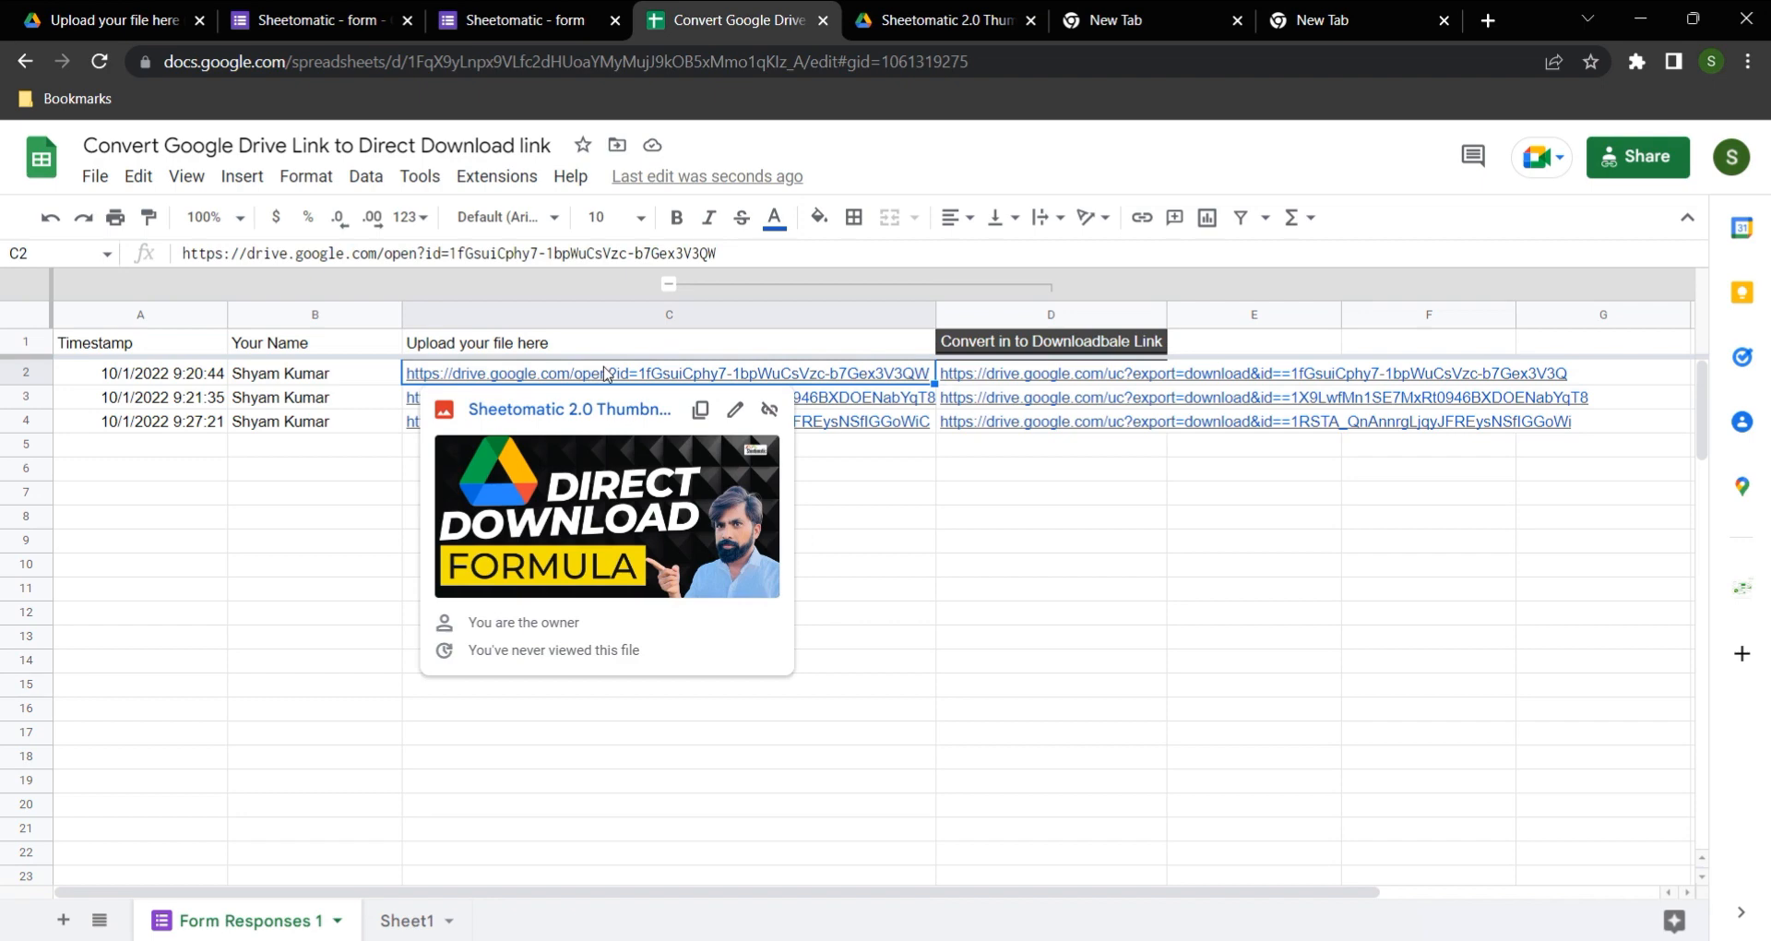
# Step: Compare the ID portion of the sample download URLs in the two New Tab pages with the file ID in C2
pyautogui.click(1116, 19)
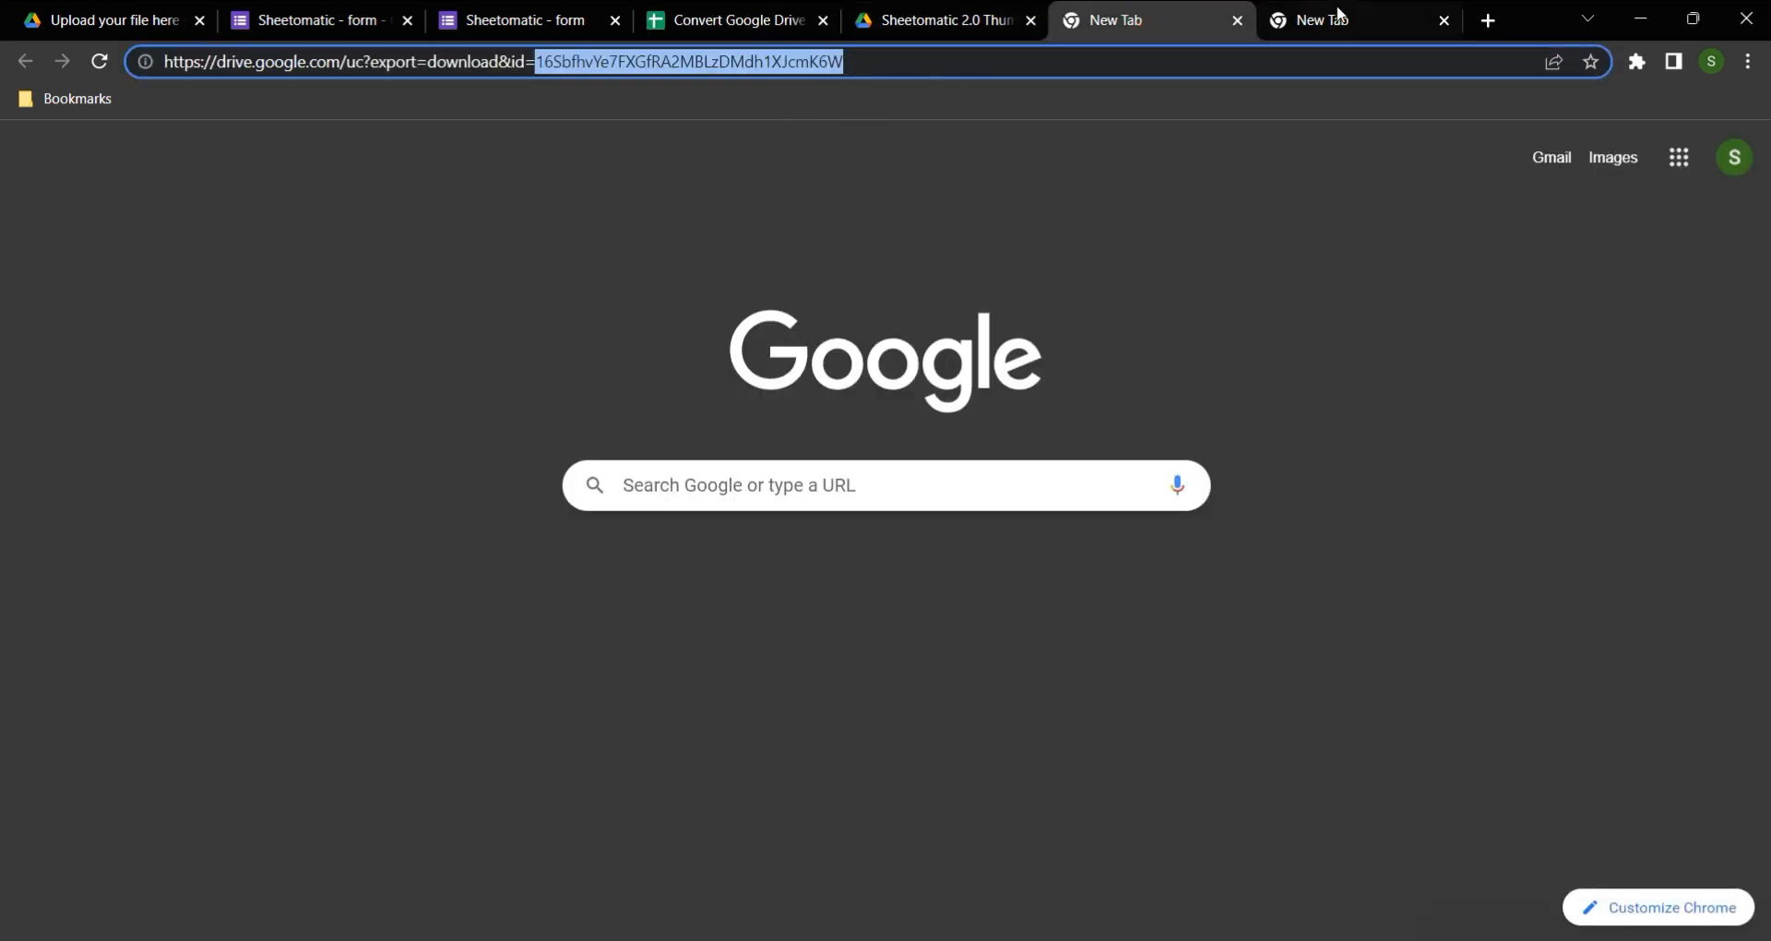
pyautogui.click(1337, 17)
pyautogui.click(794, 120)
pyautogui.moveTo(705, 63); pyautogui.dragTo(862, 62)
pyautogui.click(864, 61)
pyautogui.click(770, 22)
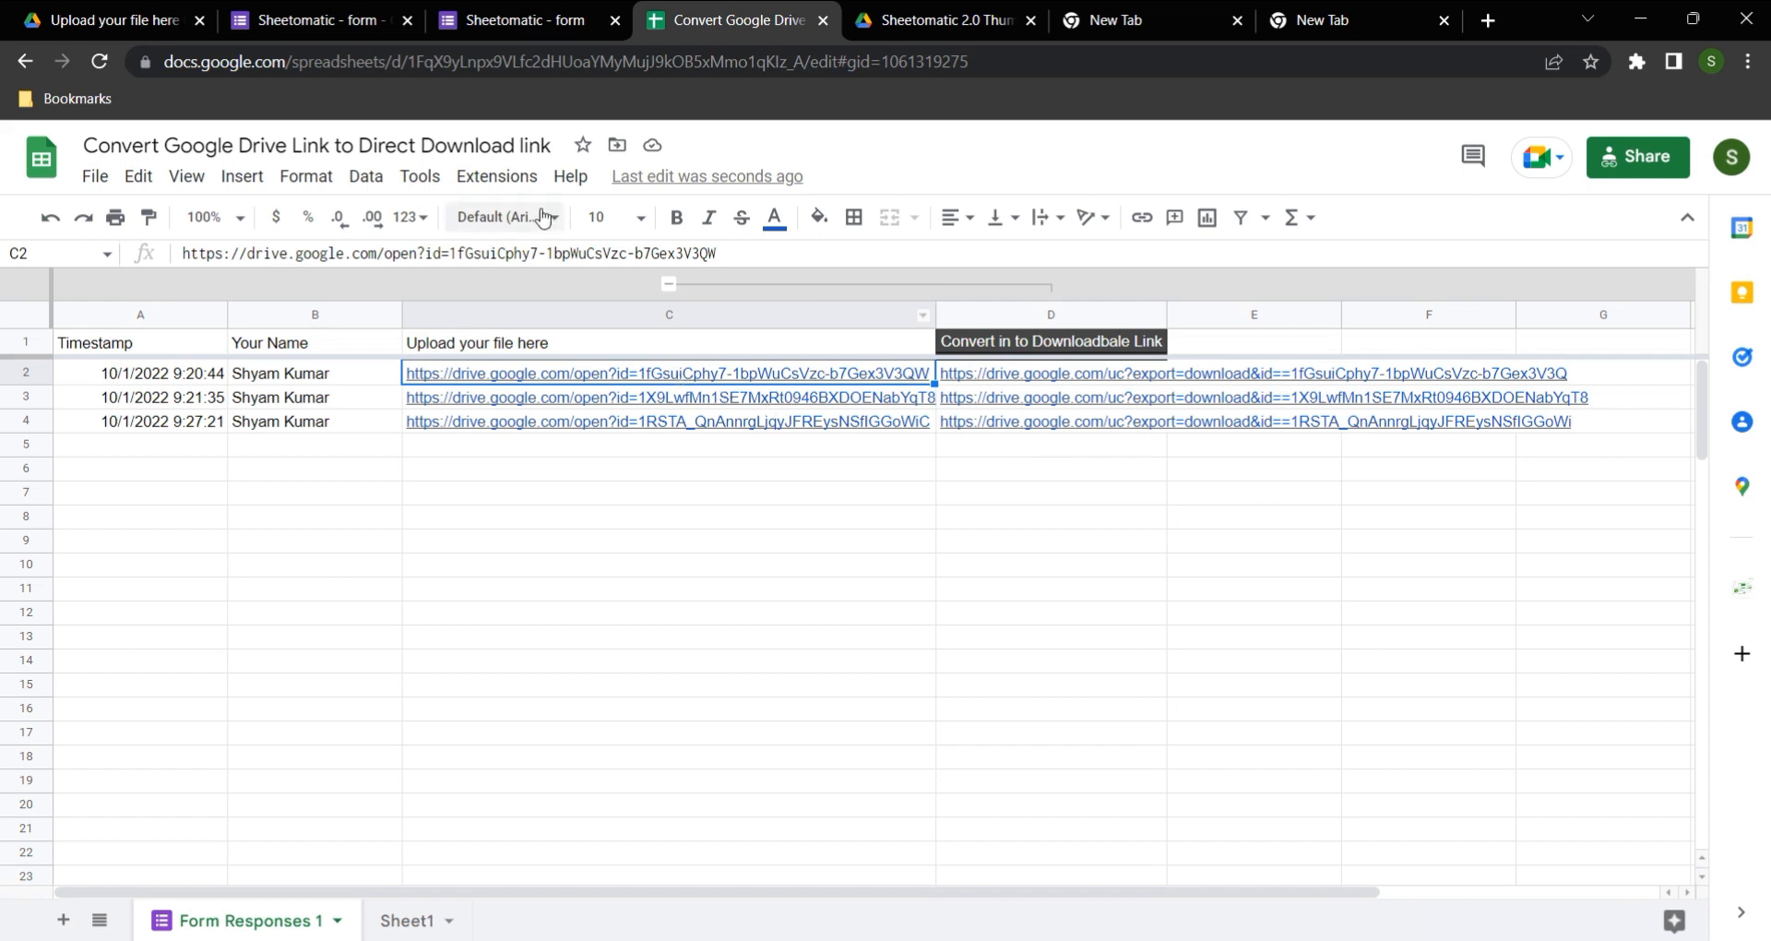
pyautogui.moveTo(546, 253); pyautogui.dragTo(835, 257)
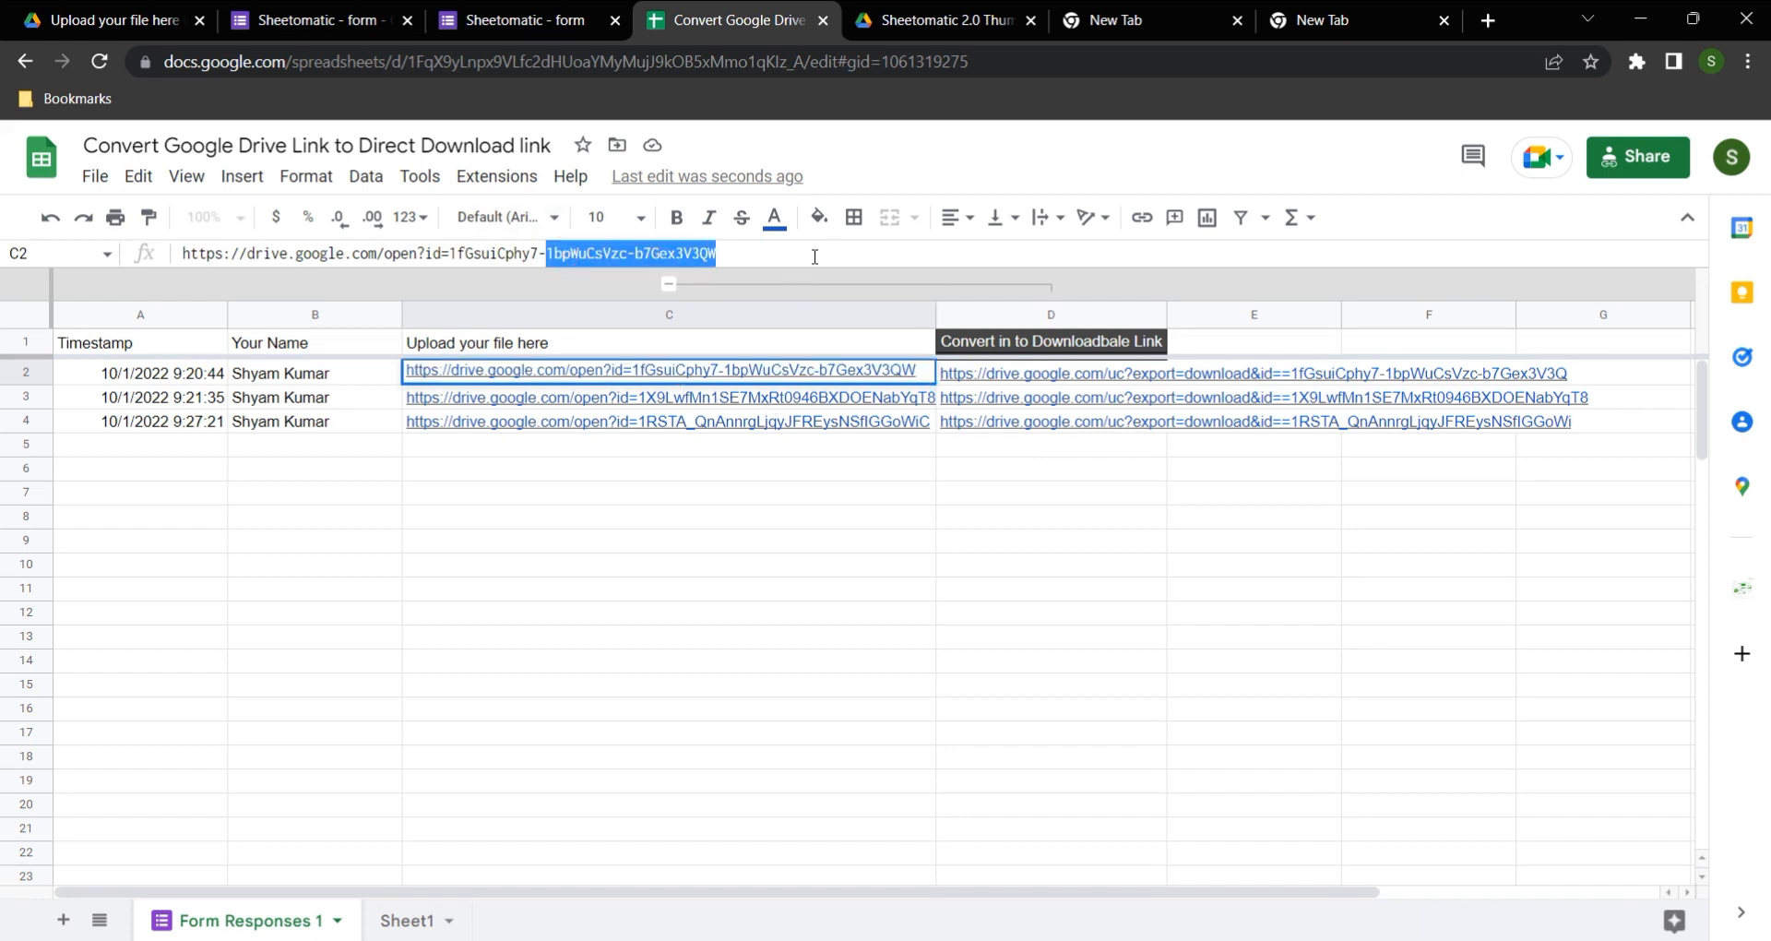
pyautogui.press('Escape')
pyautogui.click(1119, 557)
pyautogui.click(1064, 376)
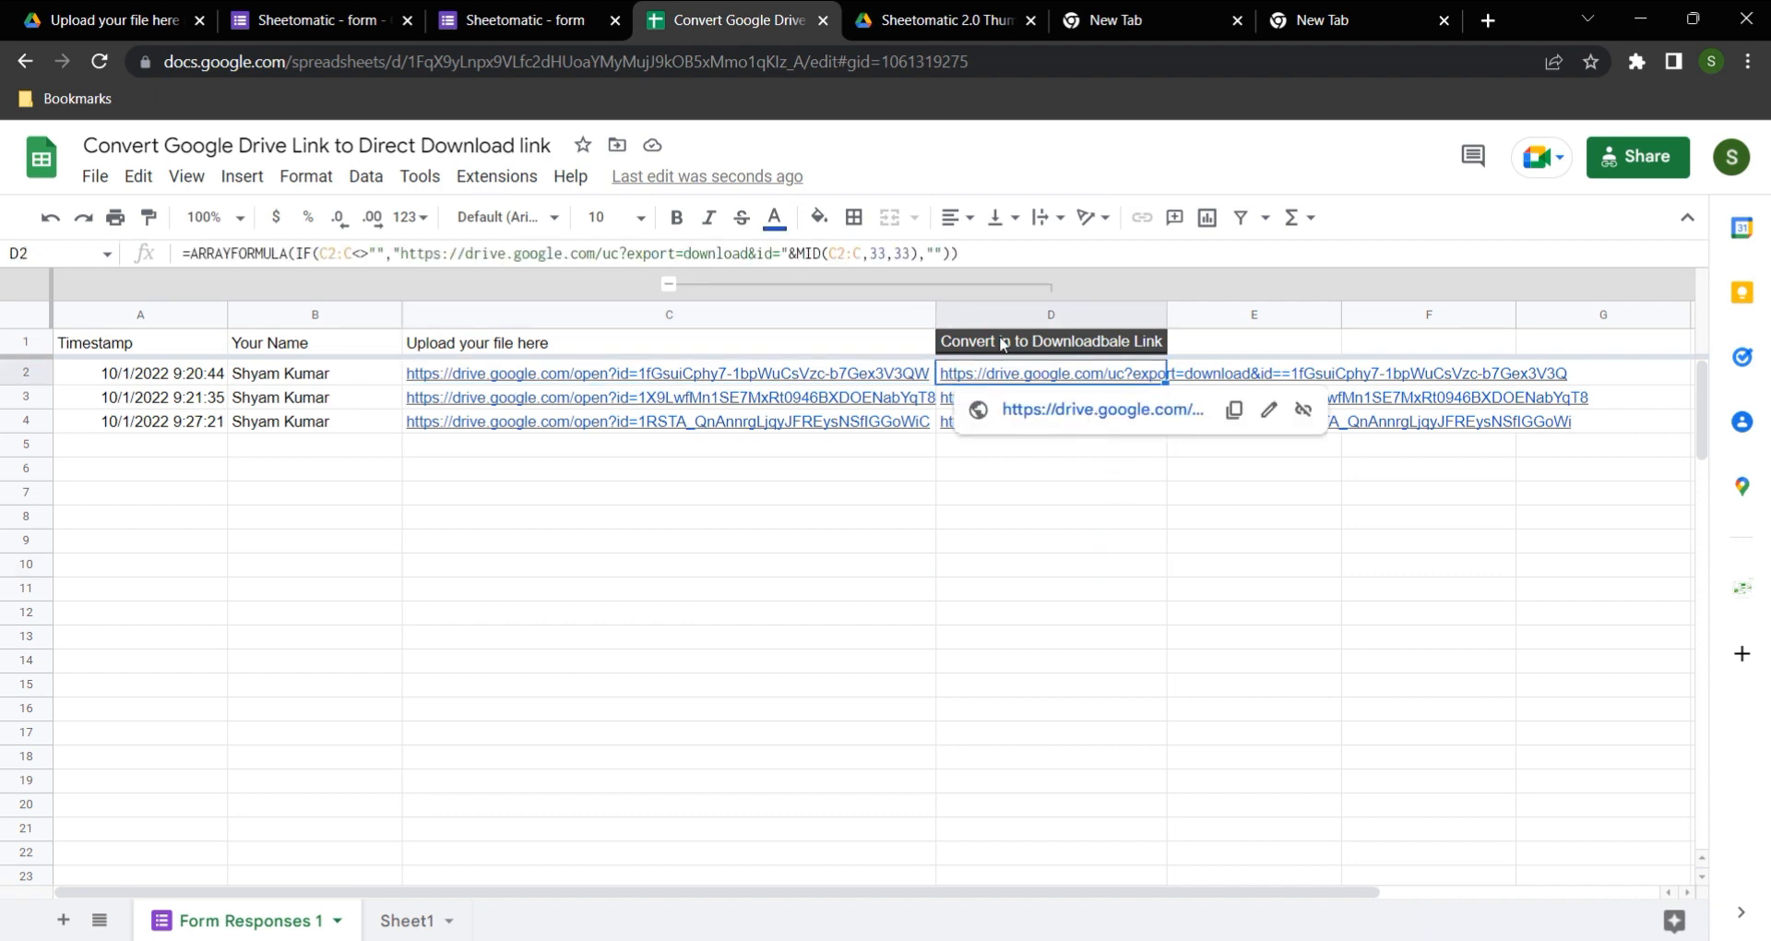
pyautogui.click(789, 255)
pyautogui.moveTo(790, 255); pyautogui.dragTo(959, 255)
pyautogui.press('BackSpace')
pyautogui.press('BackSpace')
pyautogui.moveTo(398, 247); pyautogui.dragTo(150, 243)
pyautogui.press('BackSpace')
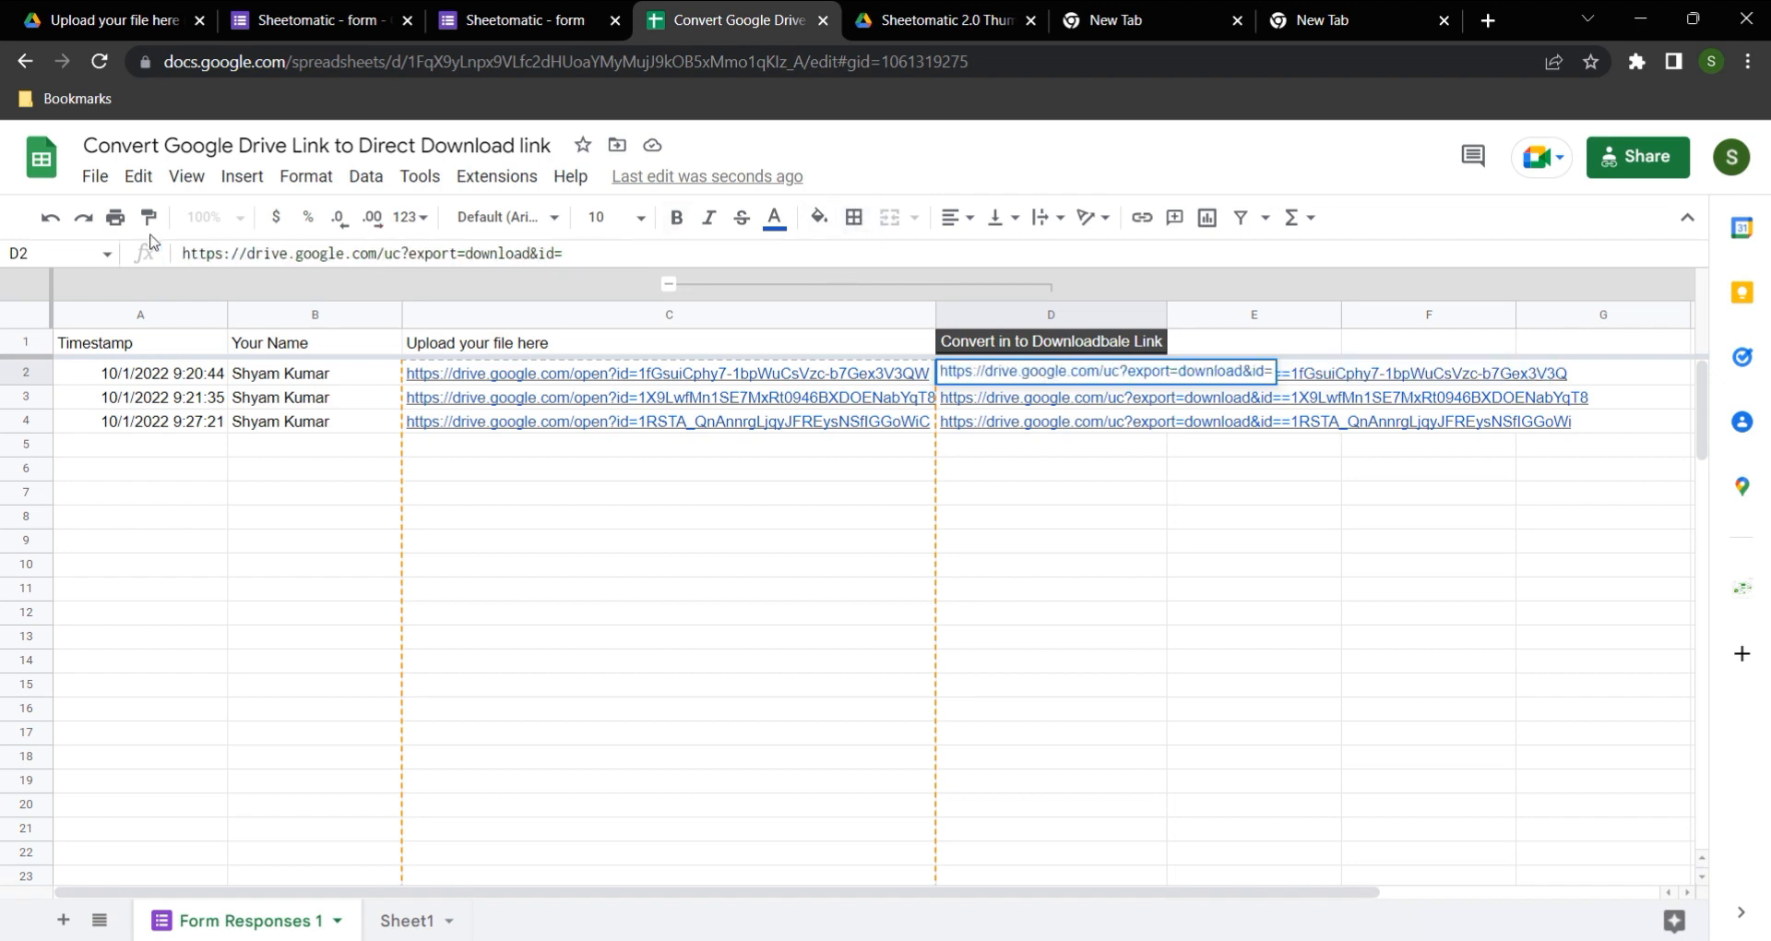
pyautogui.press('Tab')
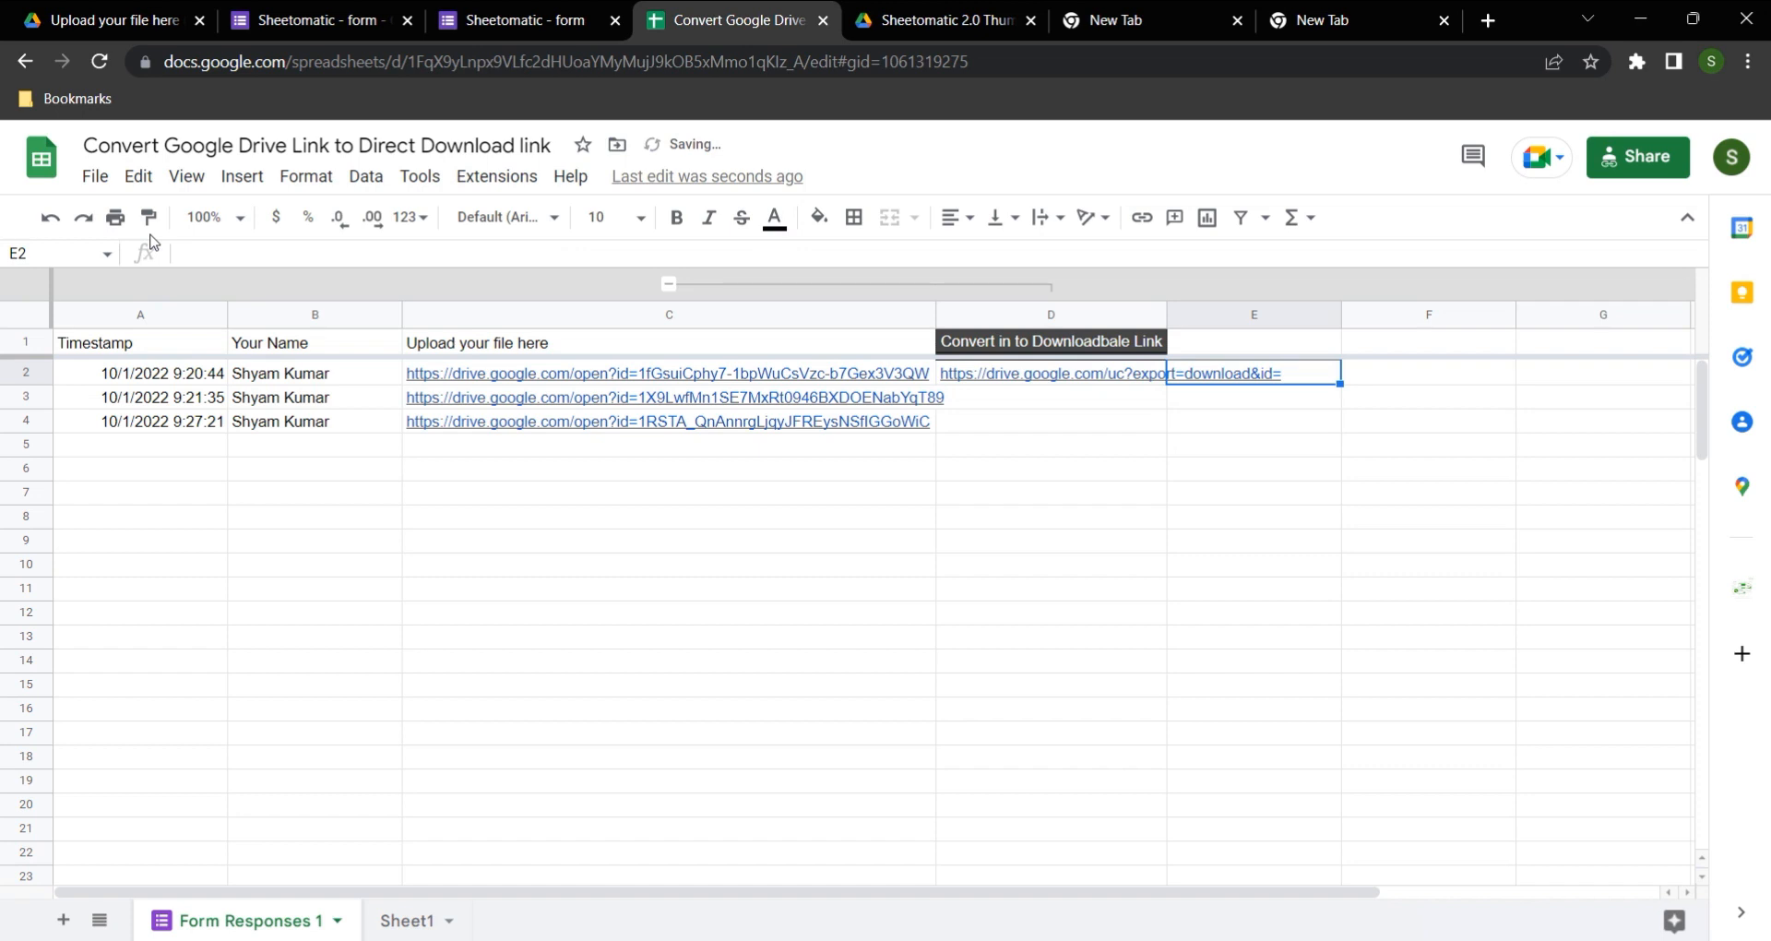
# Step: Enter =LEN(C2) in E2 to count the characters of the first uploaded file's link
pyautogui.write('=LEN(')
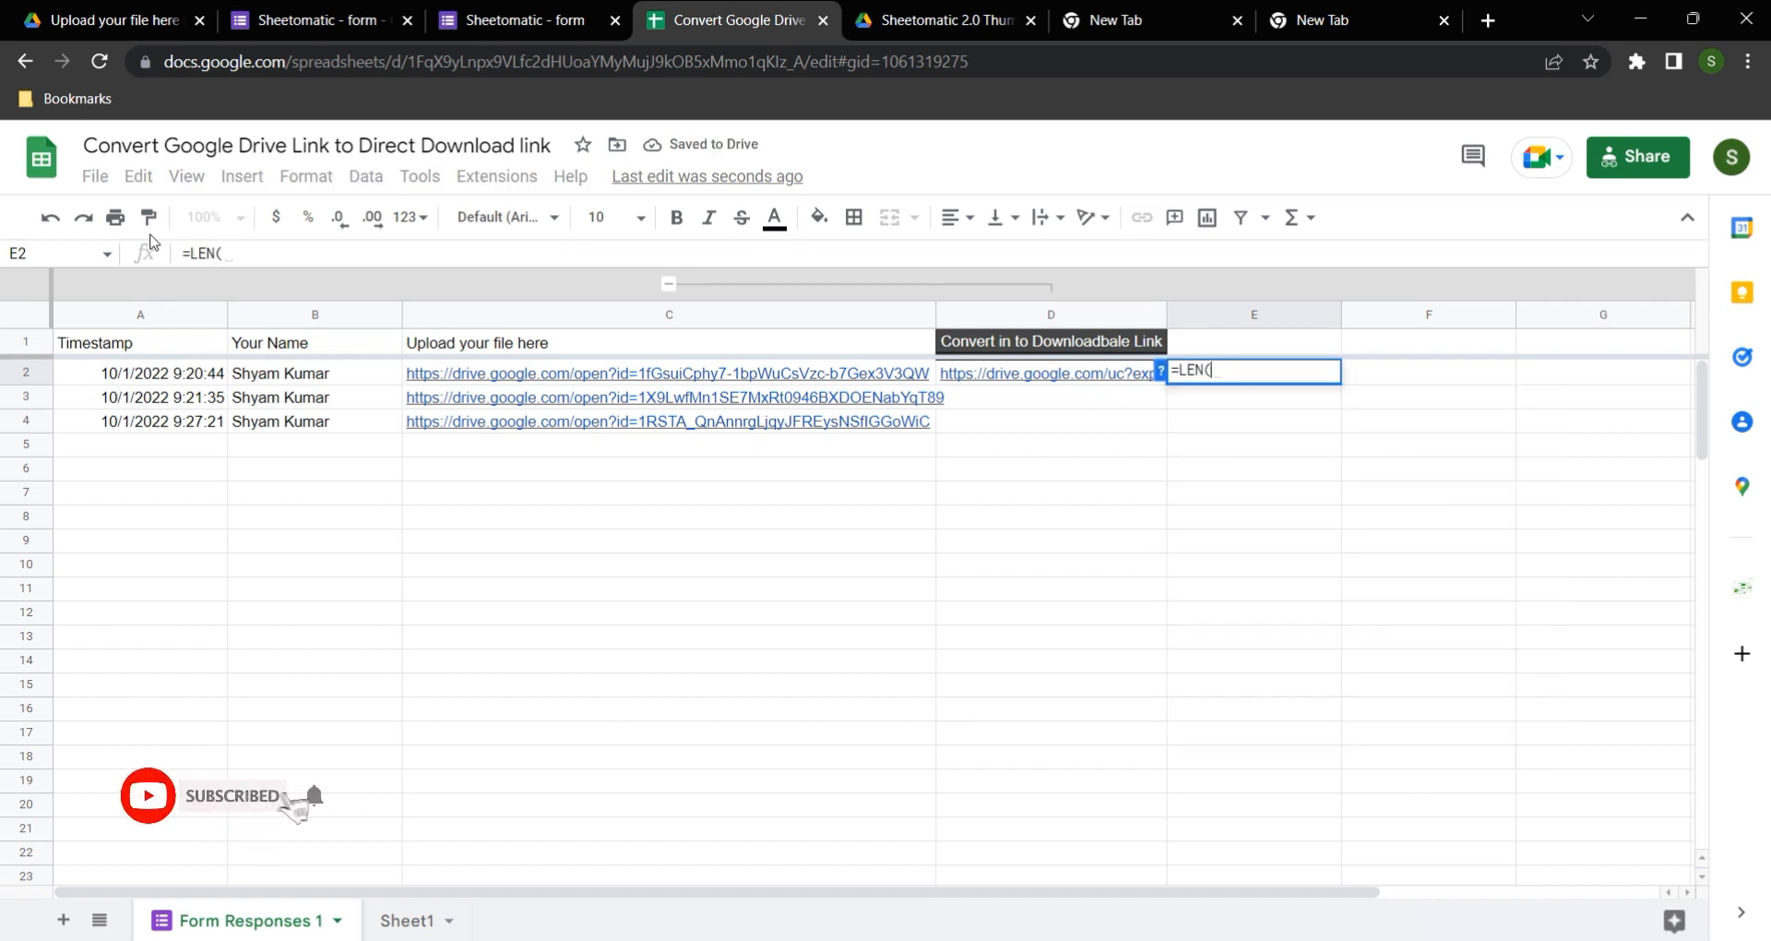
pyautogui.click(595, 380)
pyautogui.write(')')
pyautogui.press('Return')
pyautogui.press('Up')
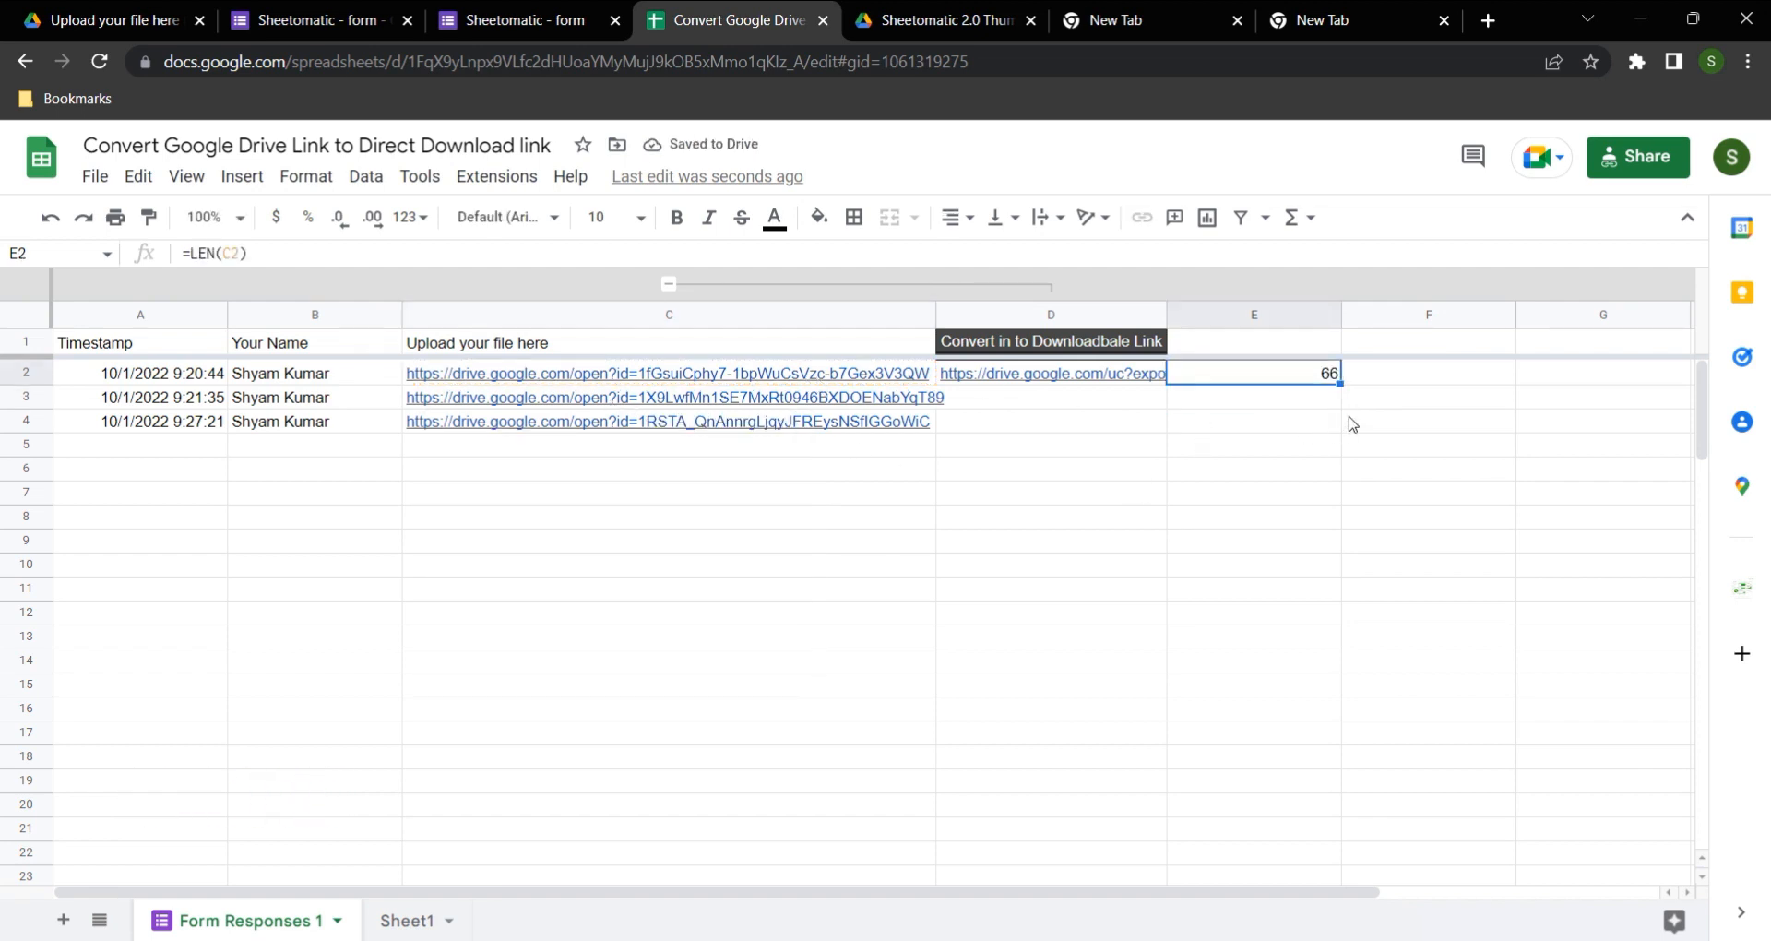
pyautogui.press('Right')
pyautogui.click(738, 378)
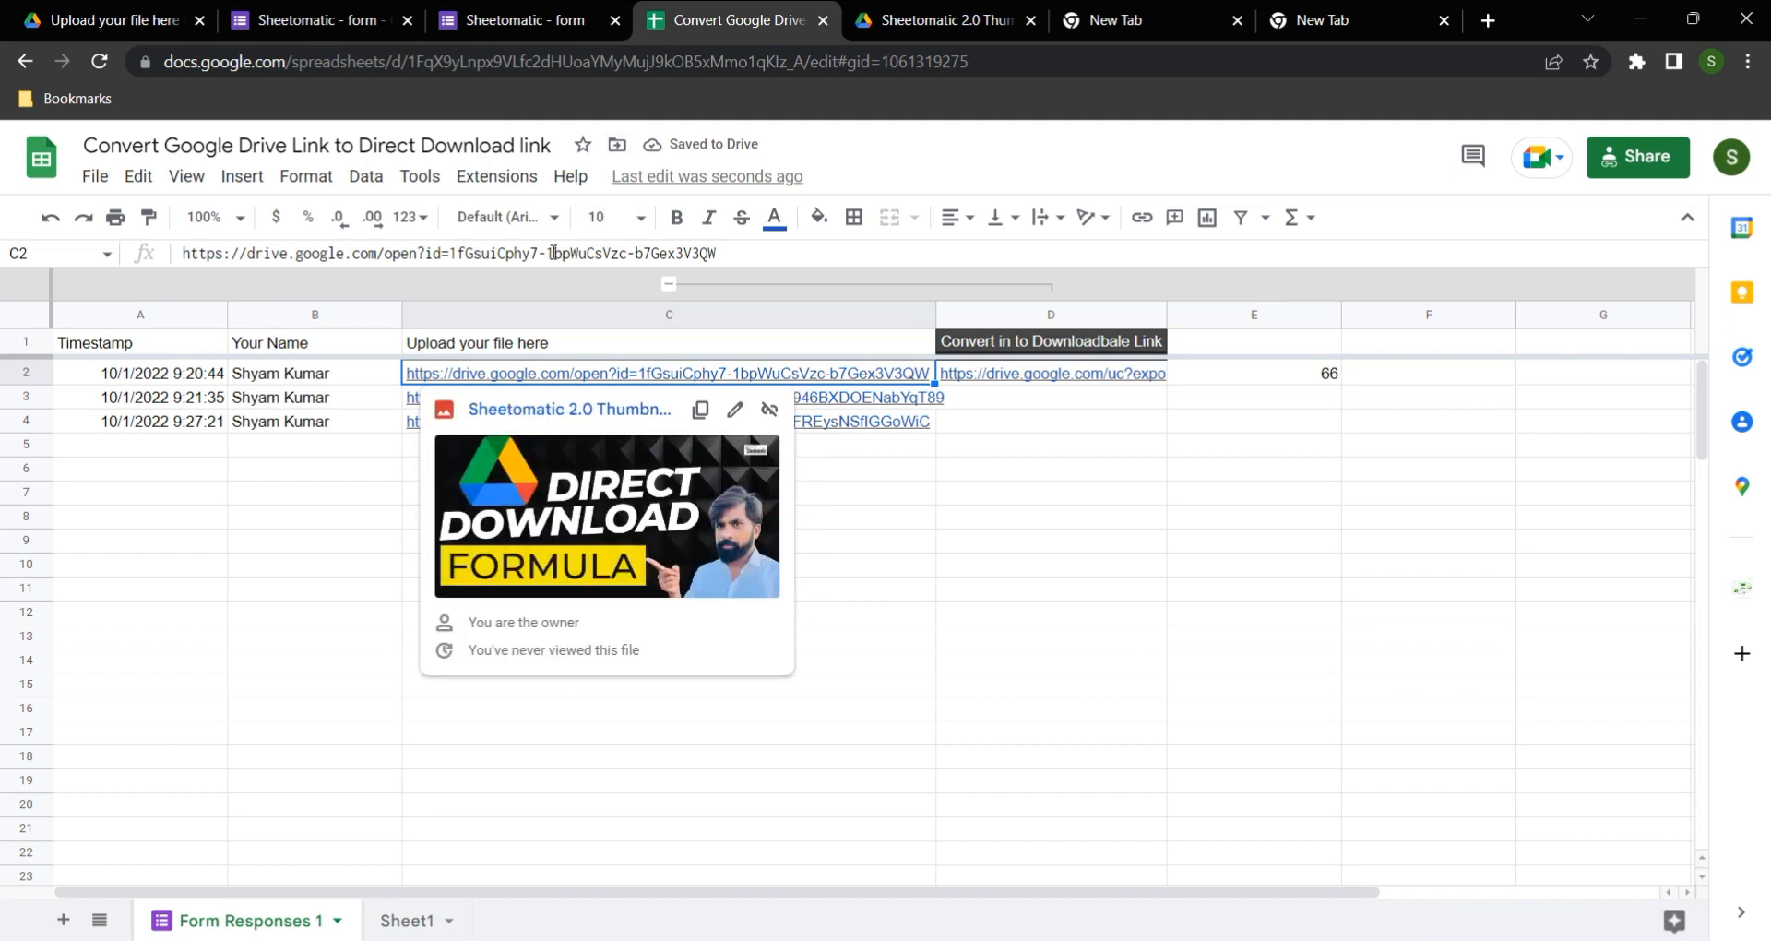
pyautogui.moveTo(443, 252); pyautogui.dragTo(773, 261)
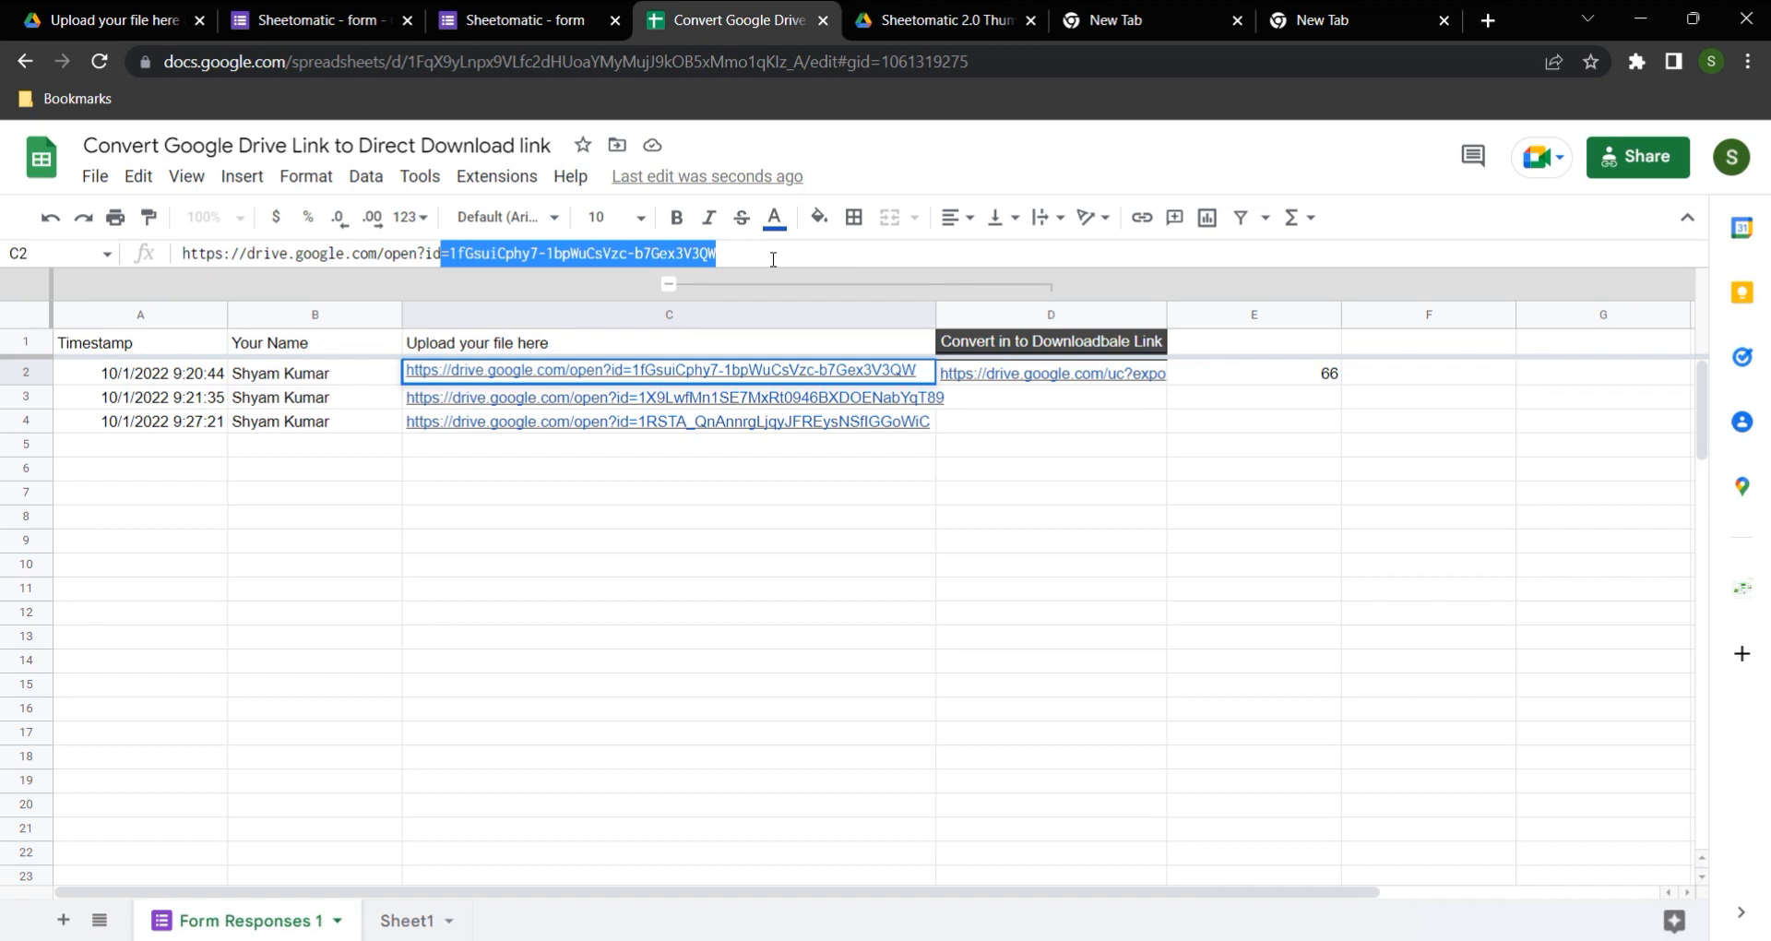
pyautogui.click(773, 259)
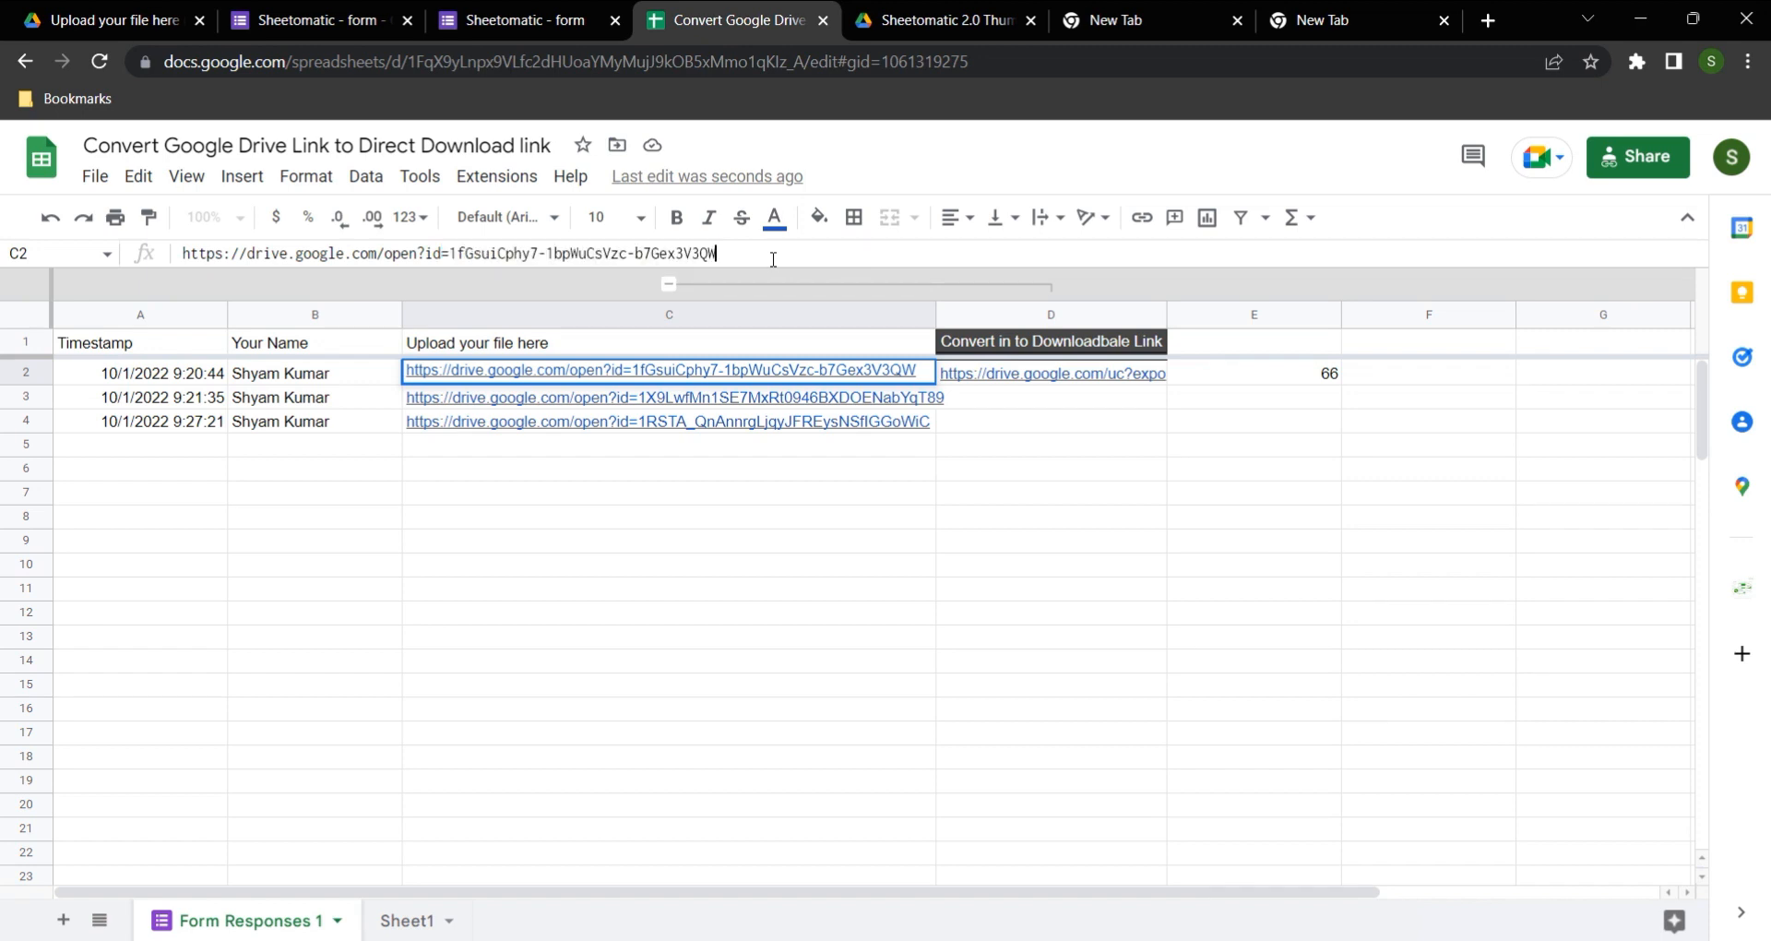
pyautogui.hotkey('ctrl', 'shift', 'Right')
pyautogui.hotkey('ctrl', 'shift', 'Right')
pyautogui.hotkey('ctrl', 'shift', 'Right')
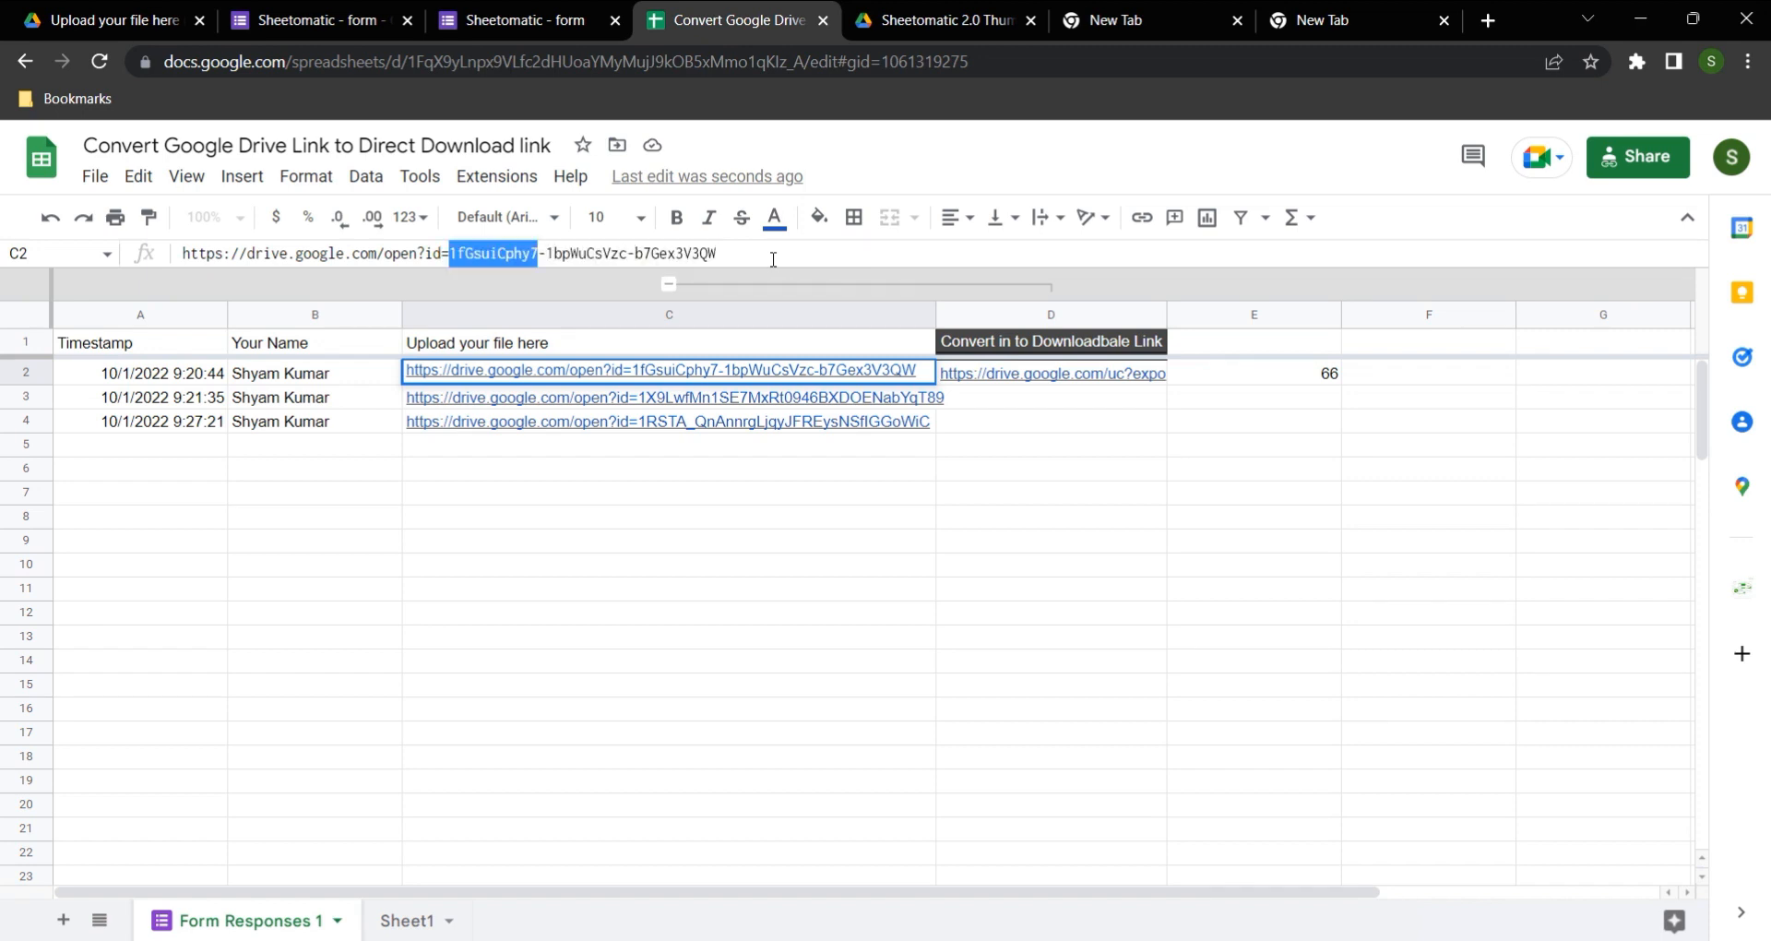
pyautogui.press('BackSpace')
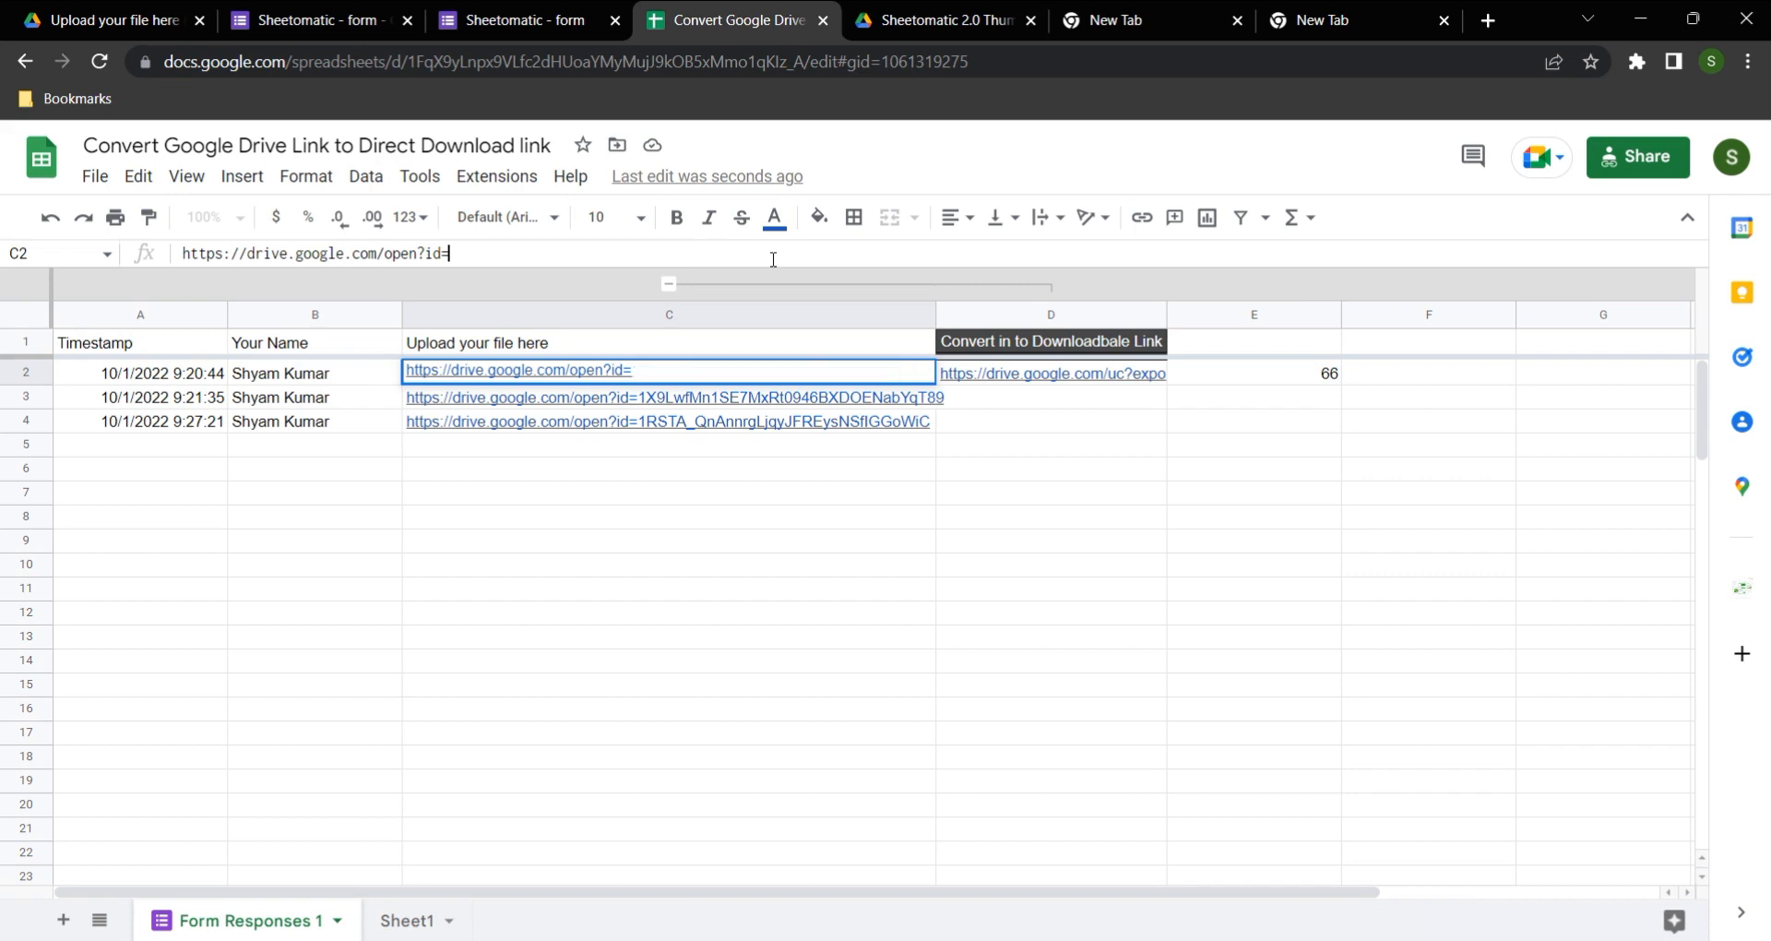
pyautogui.press('Return')
pyautogui.press('Up')
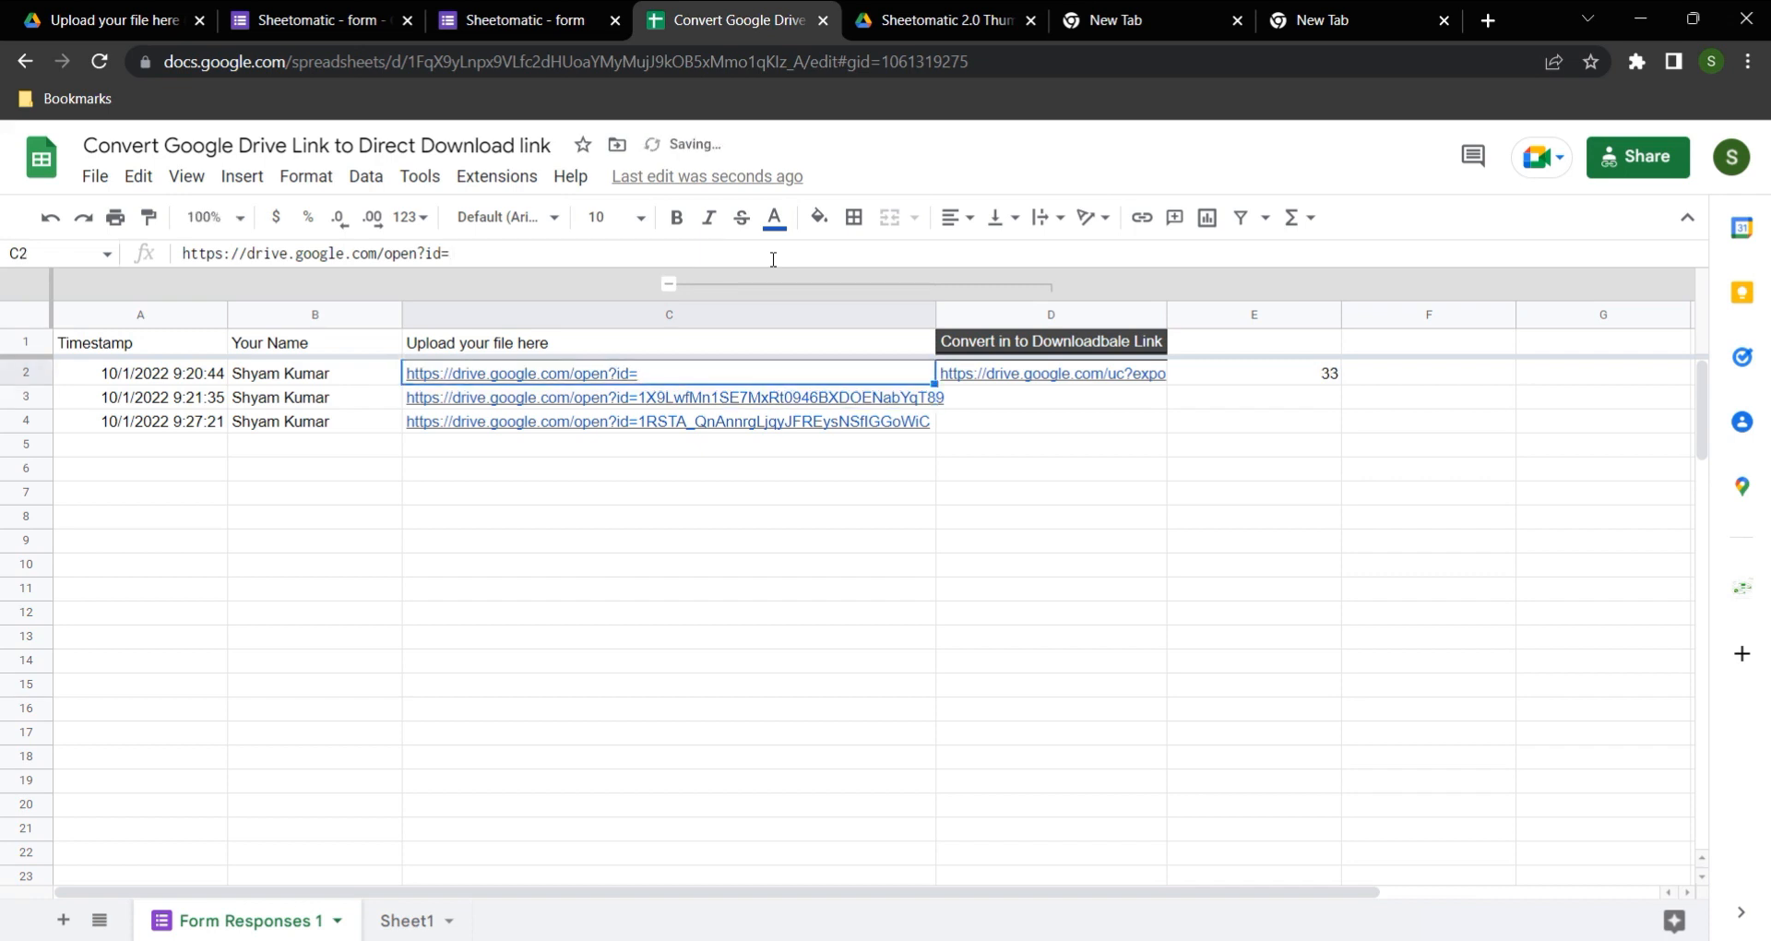
pyautogui.hotkey('ctrl', 'z')
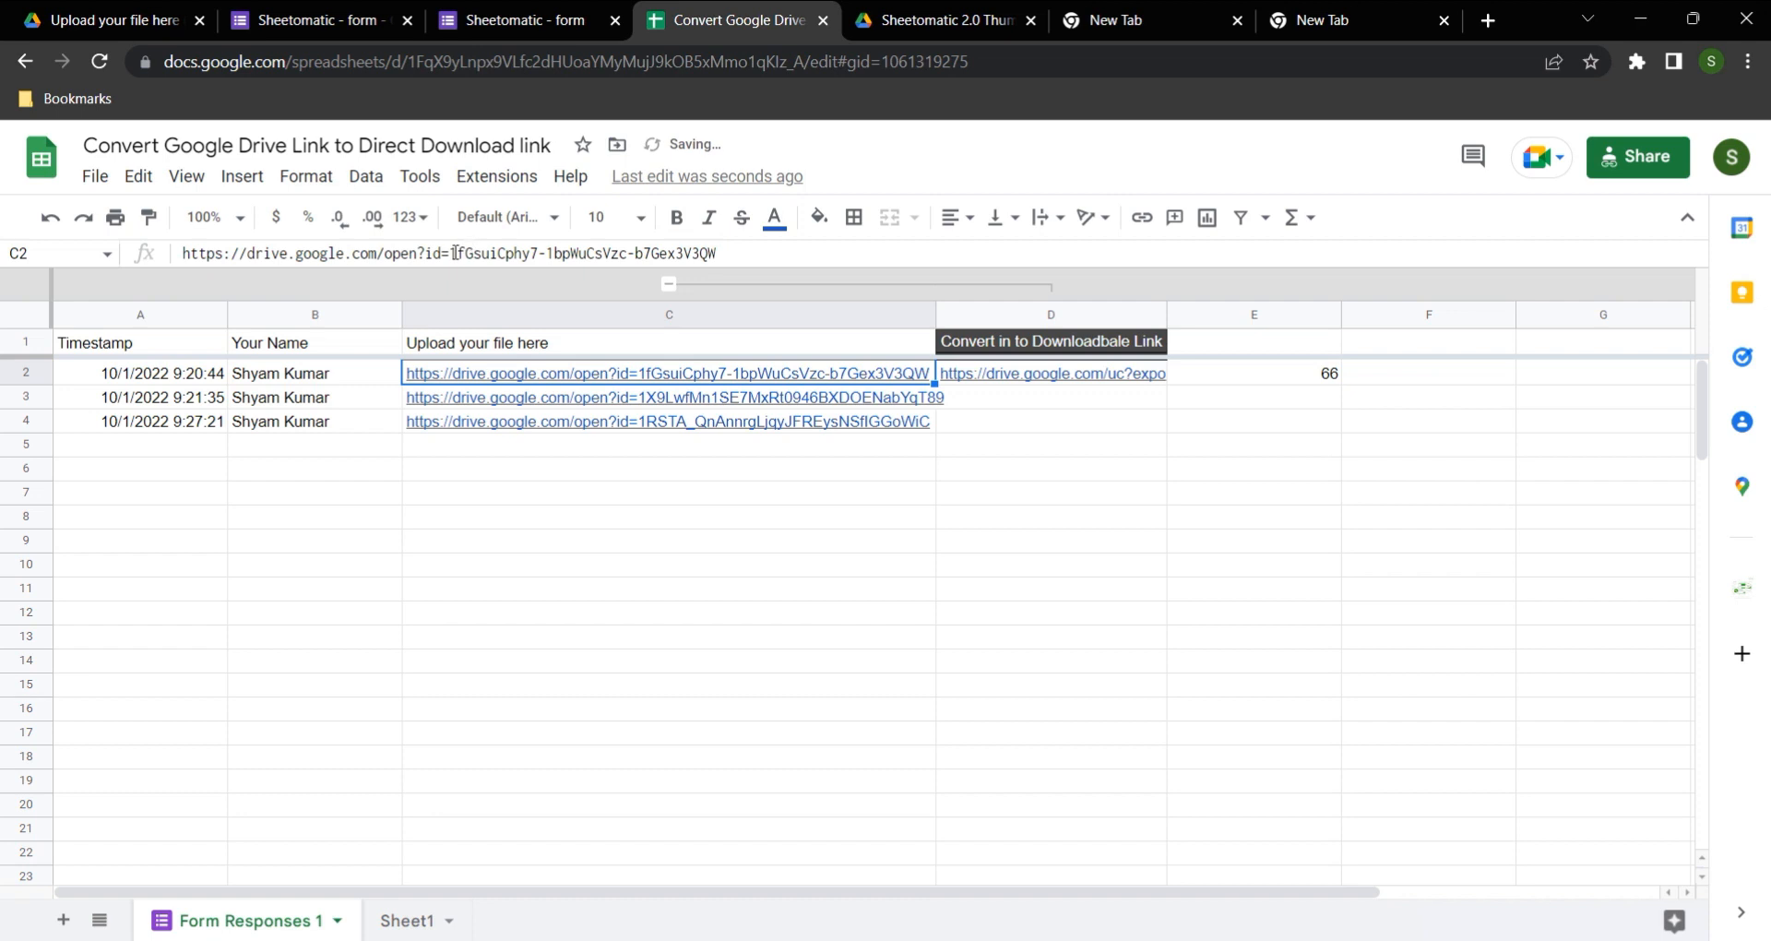
# Step: Highlight the prefix of the C2 link, delete the file ID once more to recheck the prefix length, and undo it
pyautogui.moveTo(449, 253); pyautogui.dragTo(158, 258)
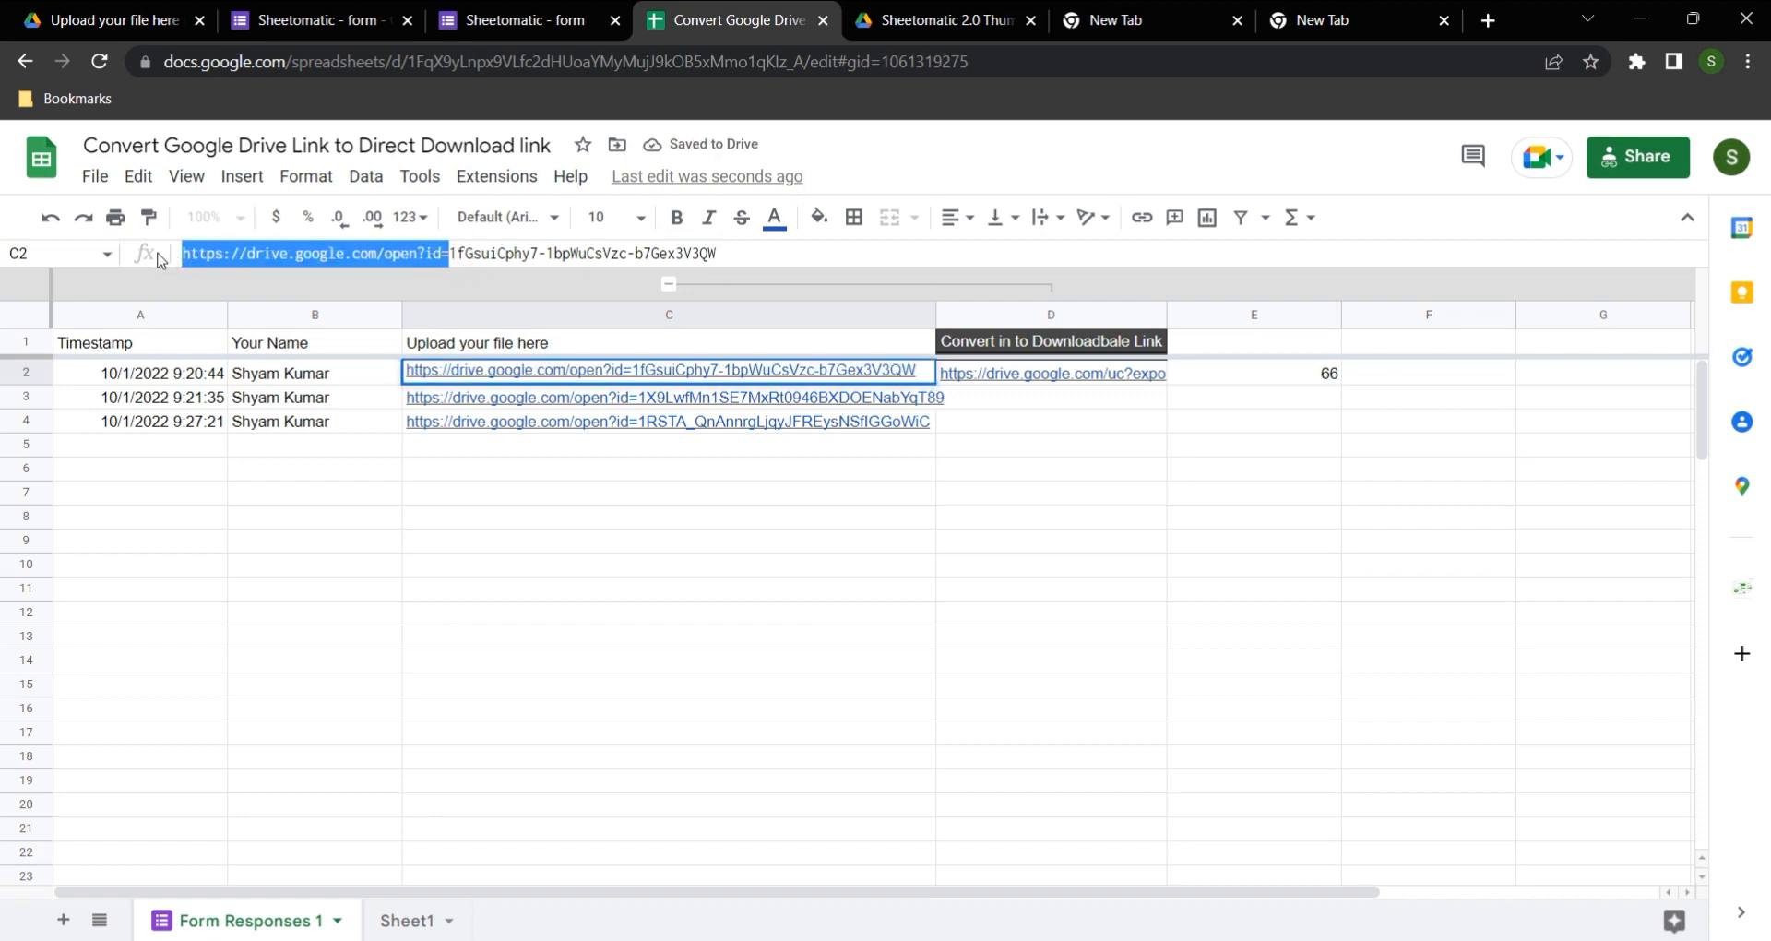
pyautogui.moveTo(448, 252); pyautogui.dragTo(729, 257)
pyautogui.press('BackSpace')
pyautogui.press('Return')
pyautogui.press('Up')
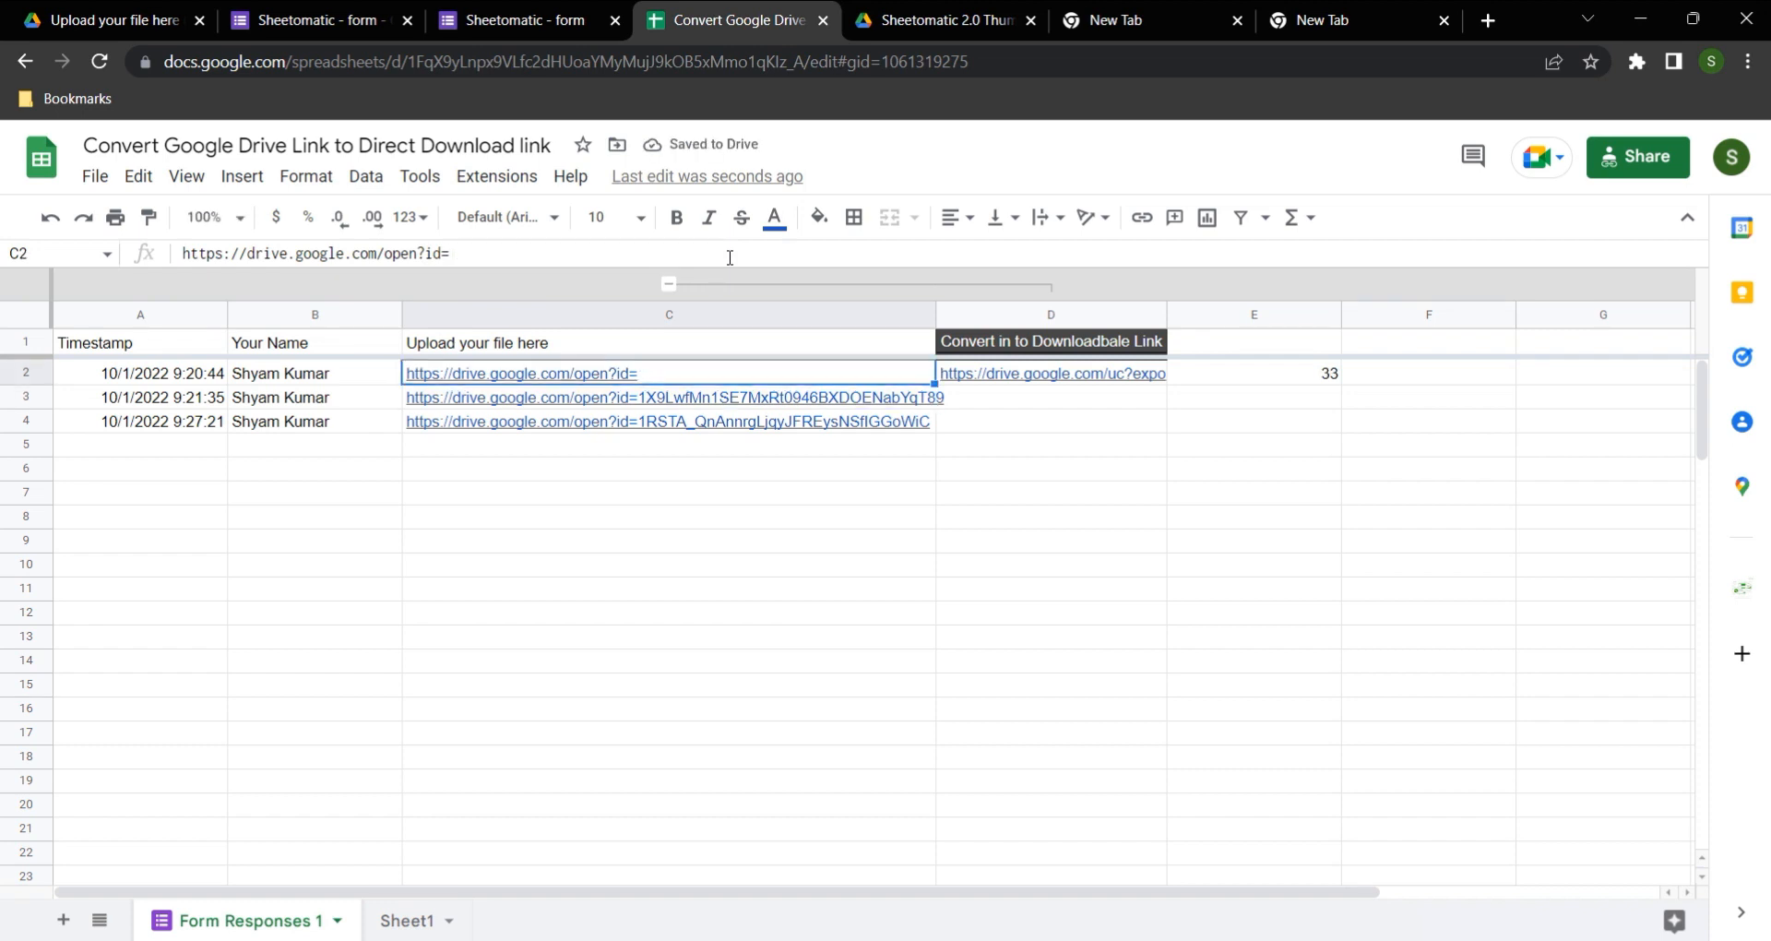
pyautogui.hotkey('ctrl', 'z')
pyautogui.moveTo(450, 256); pyautogui.dragTo(77, 226)
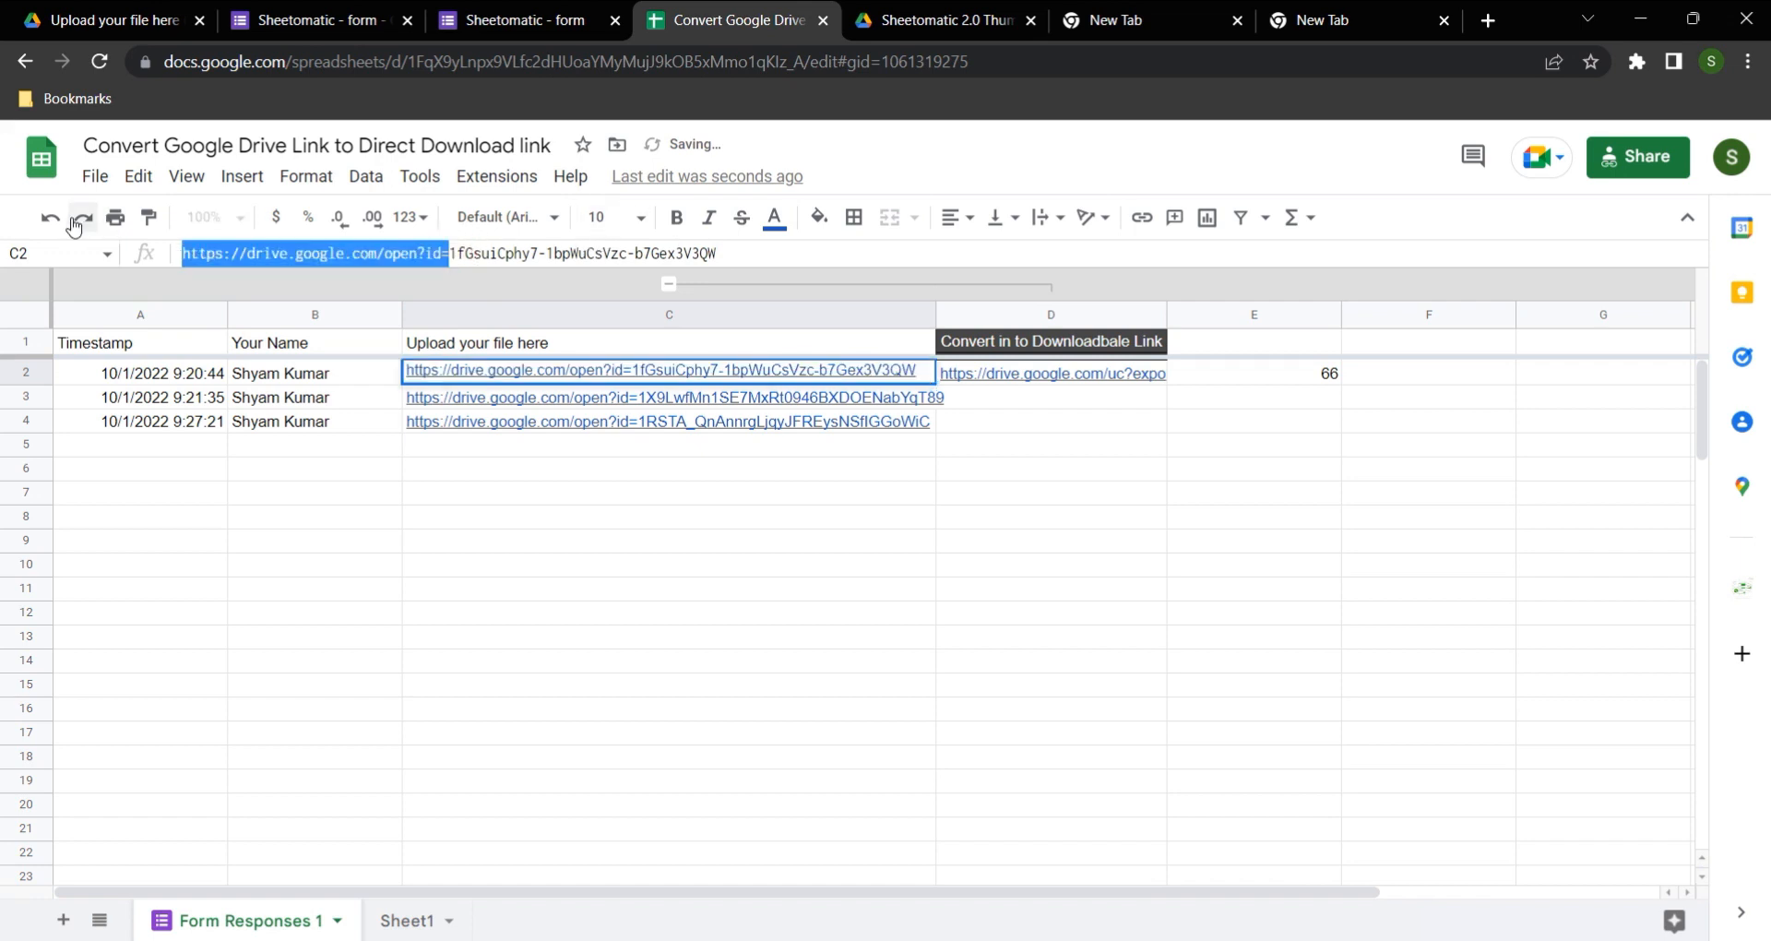
pyautogui.press('BackSpace')
pyautogui.press('Return')
pyautogui.press('Up')
pyautogui.hotkey('ctrl', 'z')
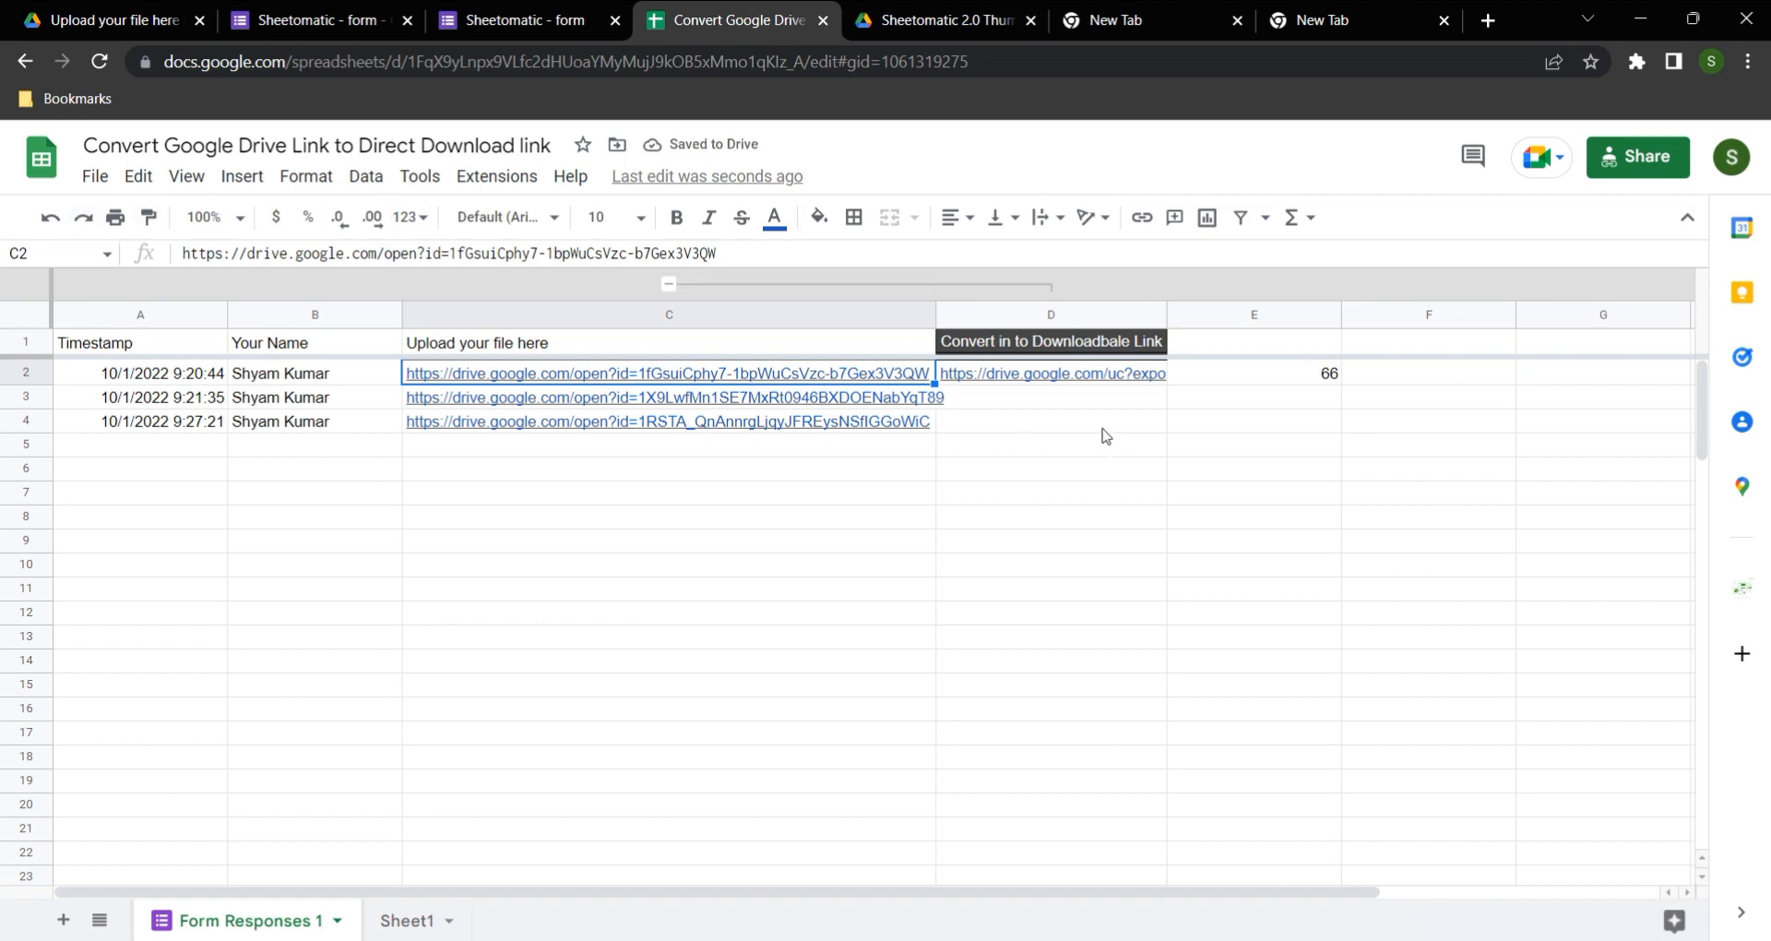
# Step: Move the download link prefix from D2 to F1
pyautogui.click(1053, 378)
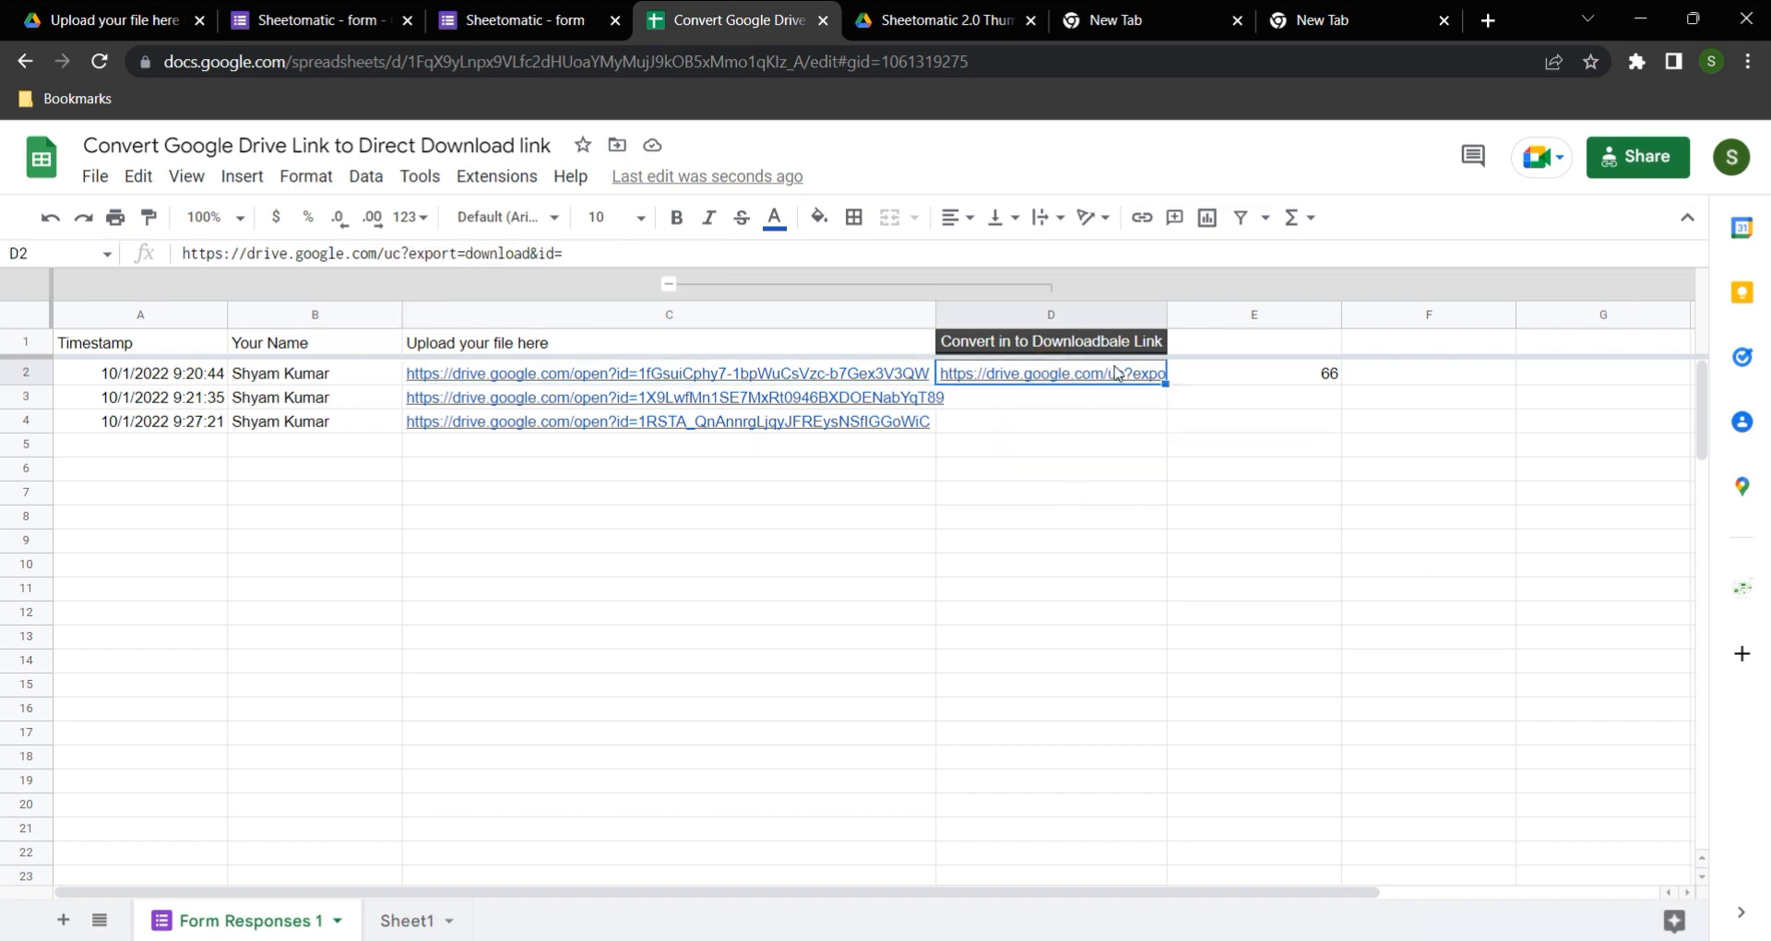
pyautogui.moveTo(1146, 361); pyautogui.dragTo(1475, 348)
pyautogui.click(1435, 441)
# Step: Start an ARRAYFORMULA in D2 with an IF test for C2:C<>""
pyautogui.click(1051, 373)
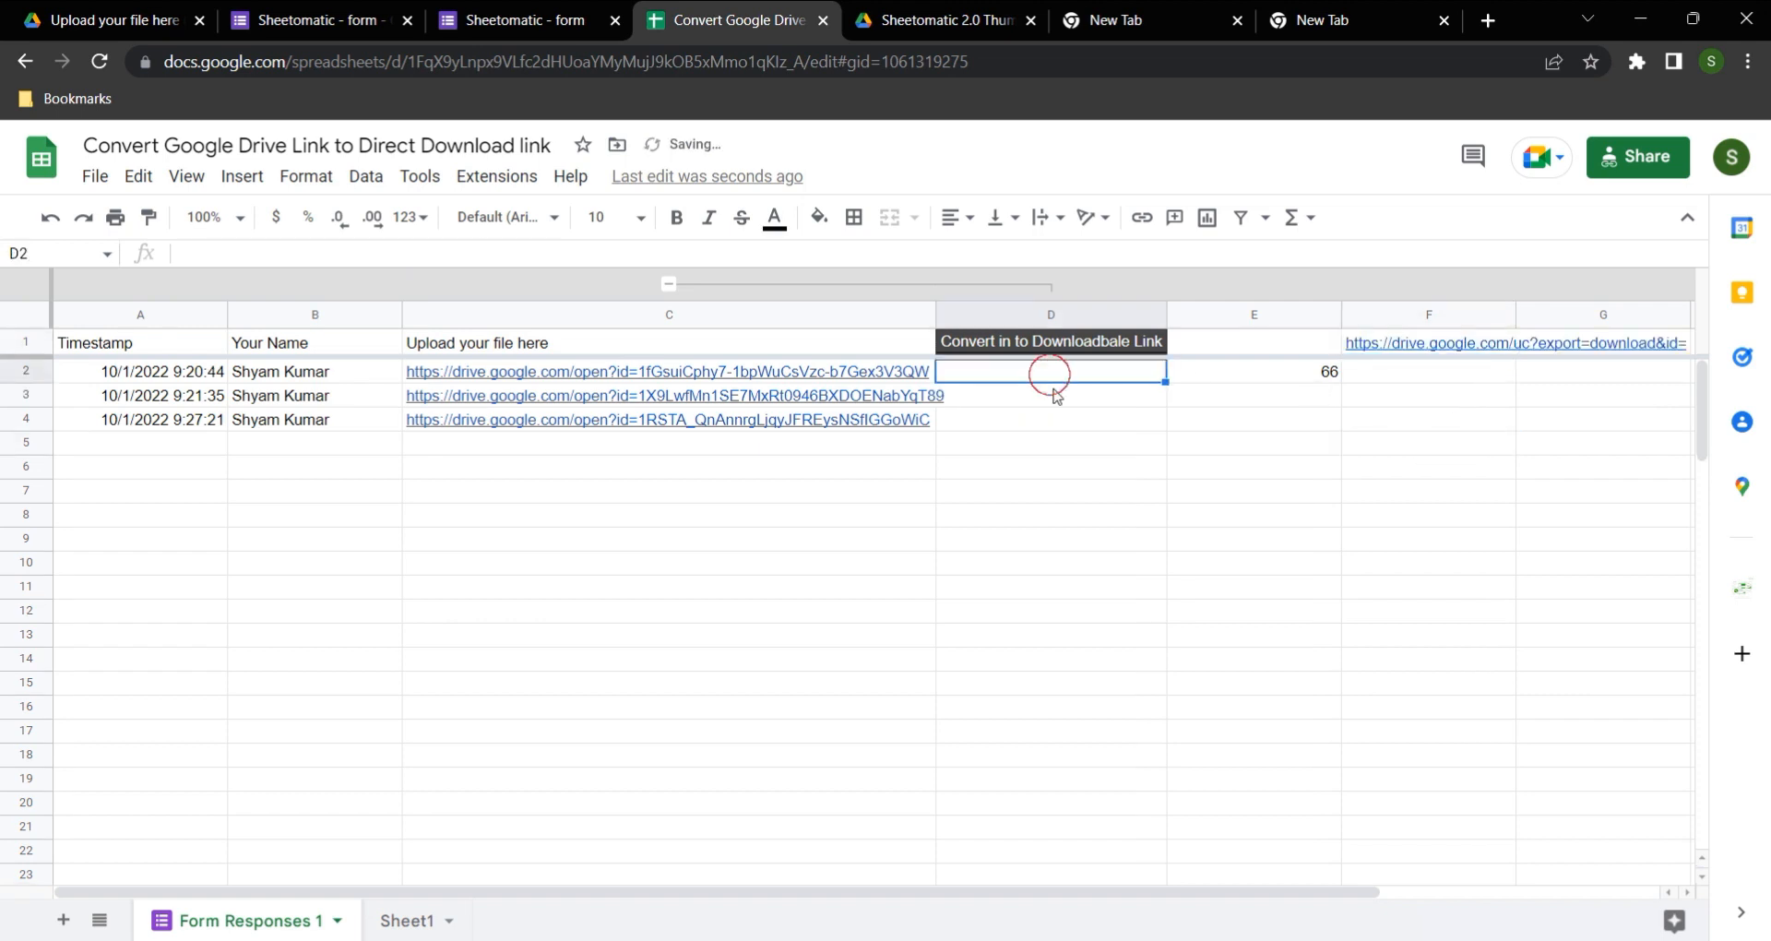
pyautogui.write('=ARRAYFORMULA(')
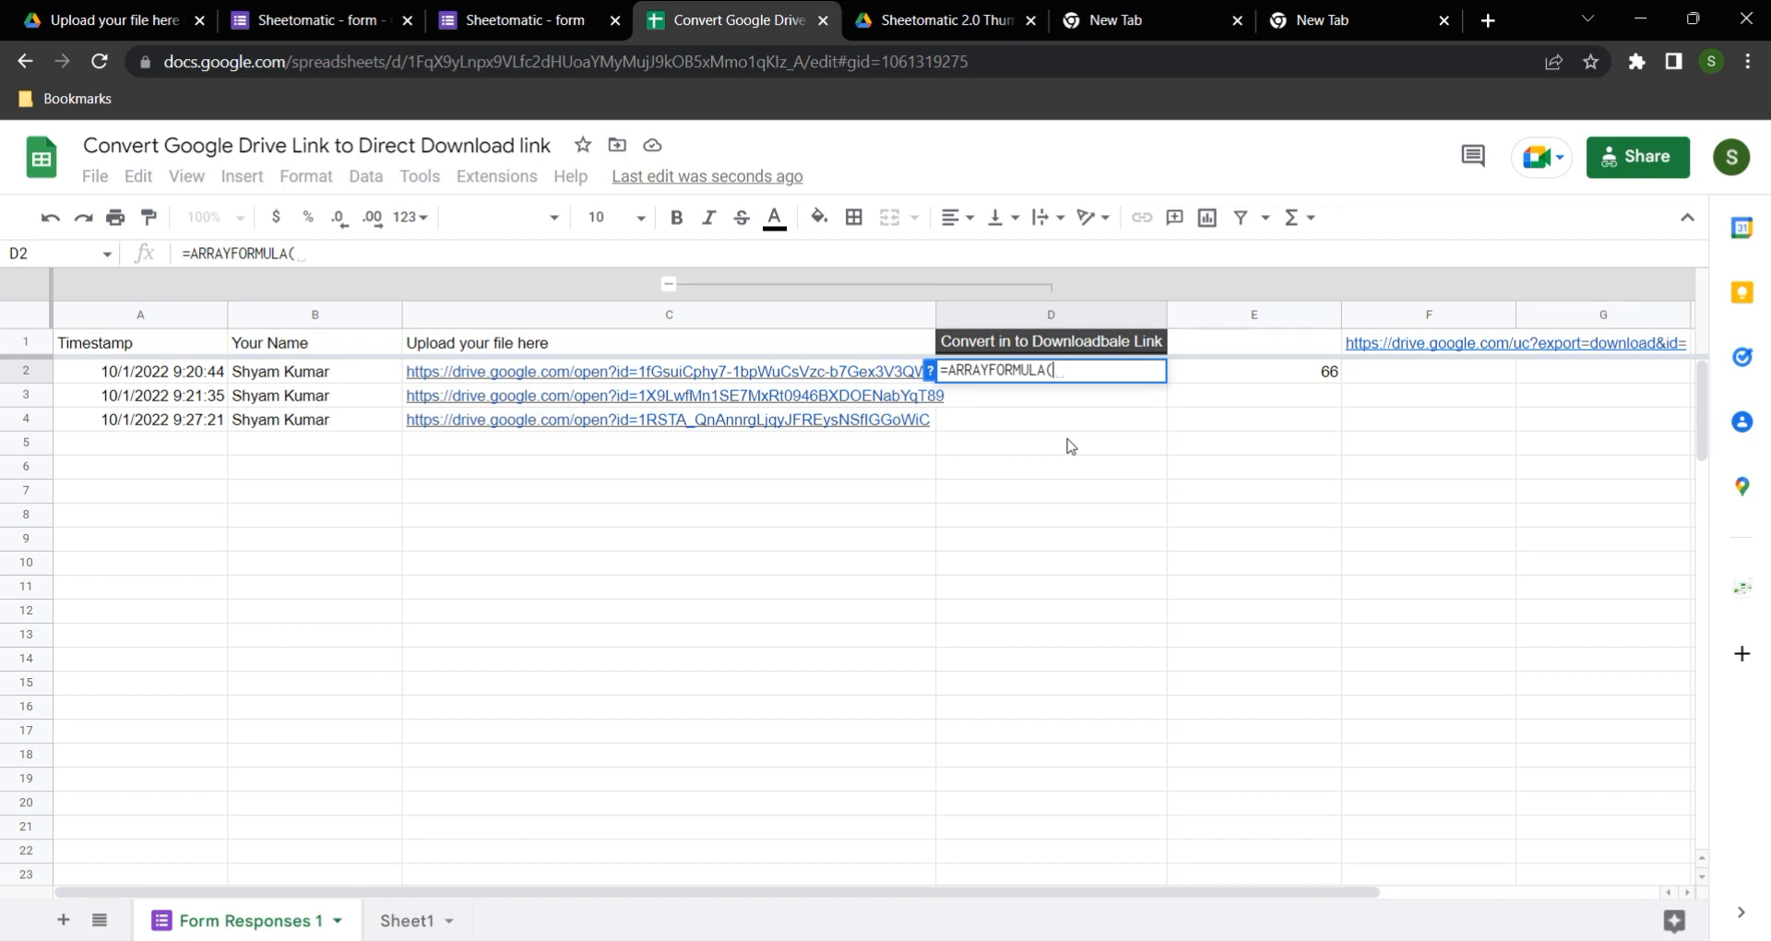
pyautogui.write('IF(')
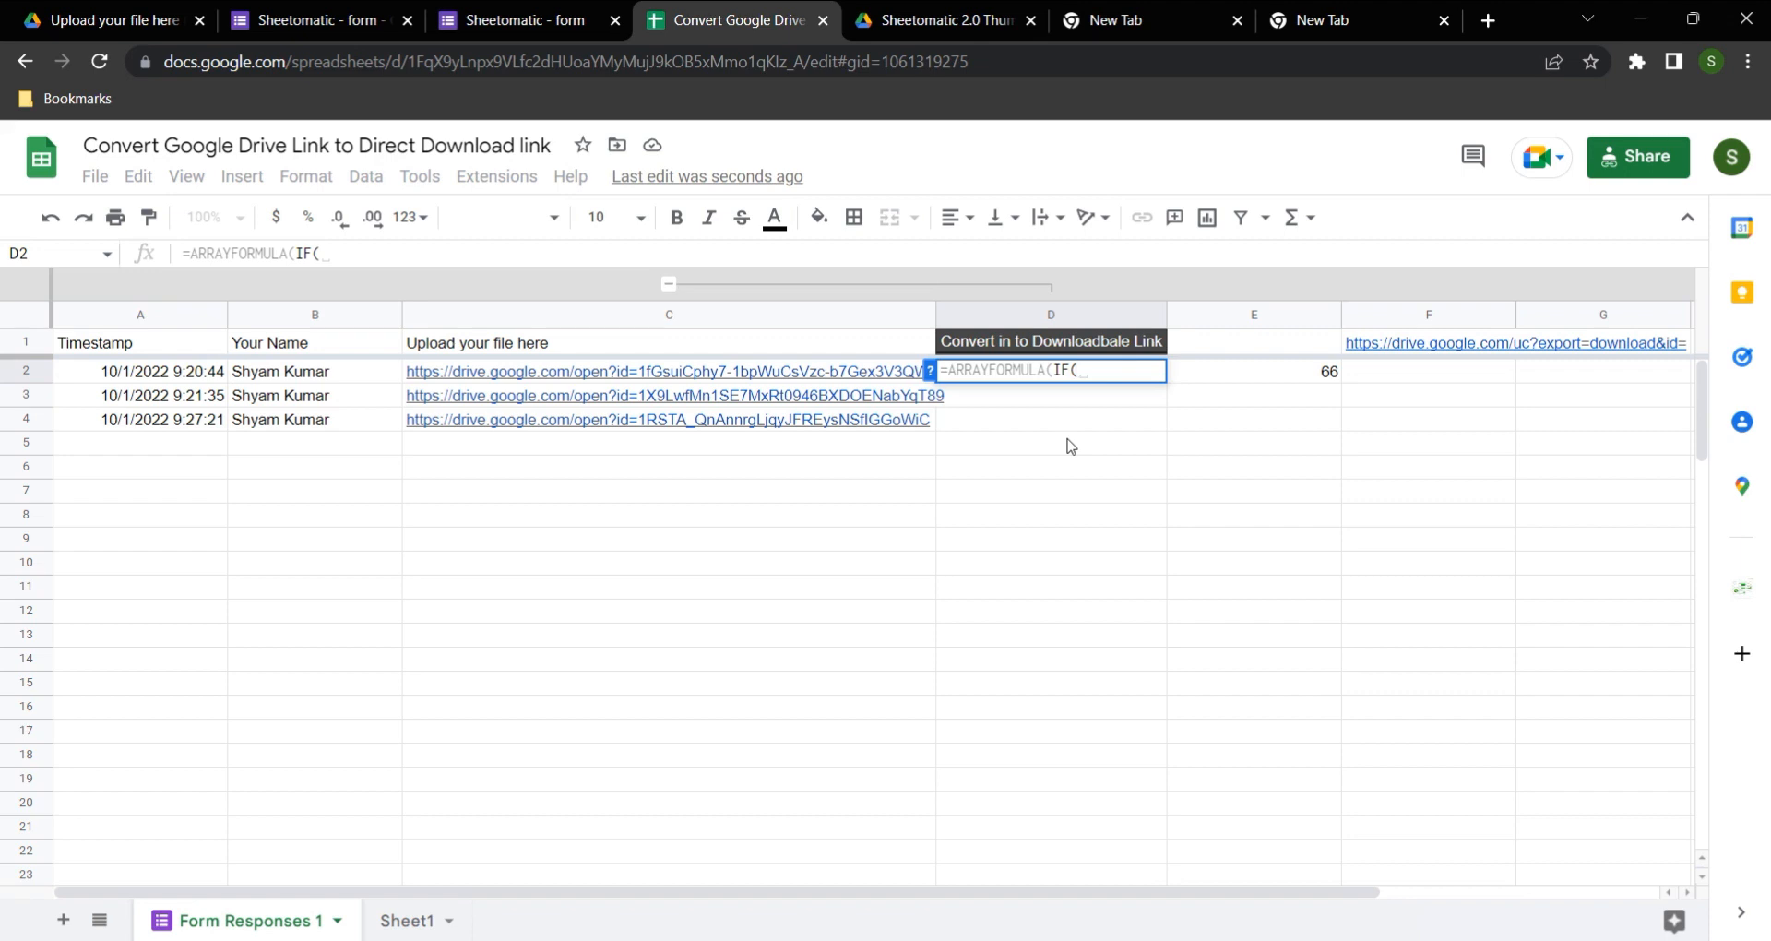
pyautogui.click(621, 372)
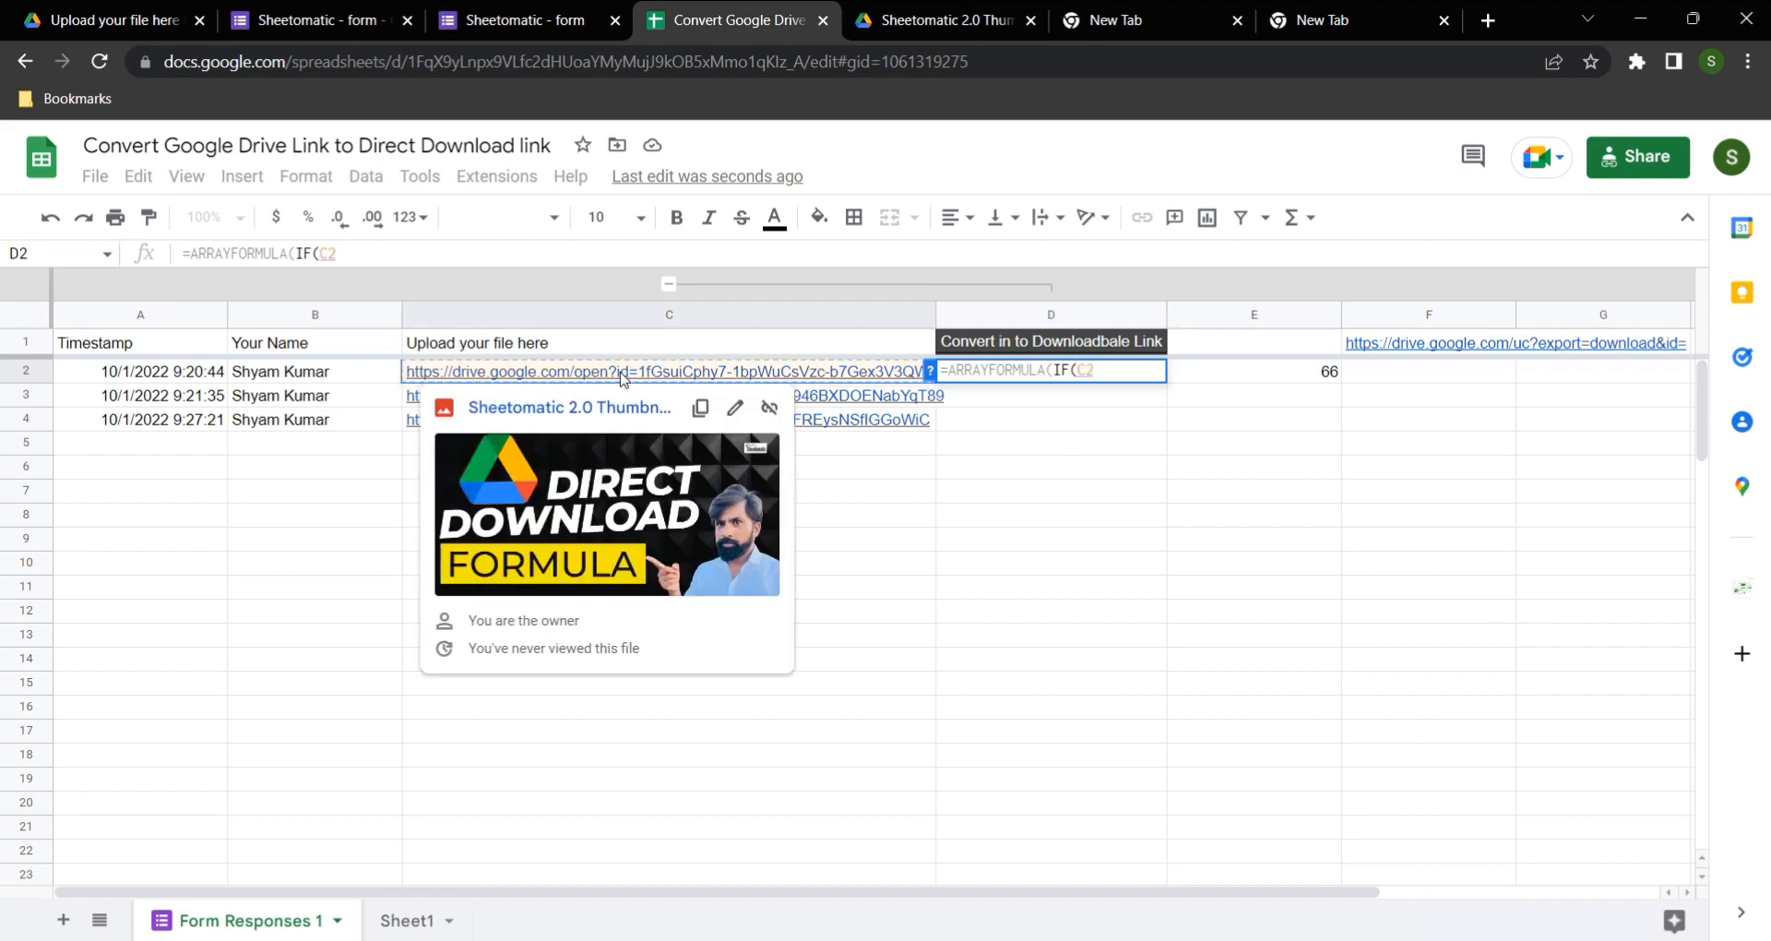
pyautogui.write(':C')
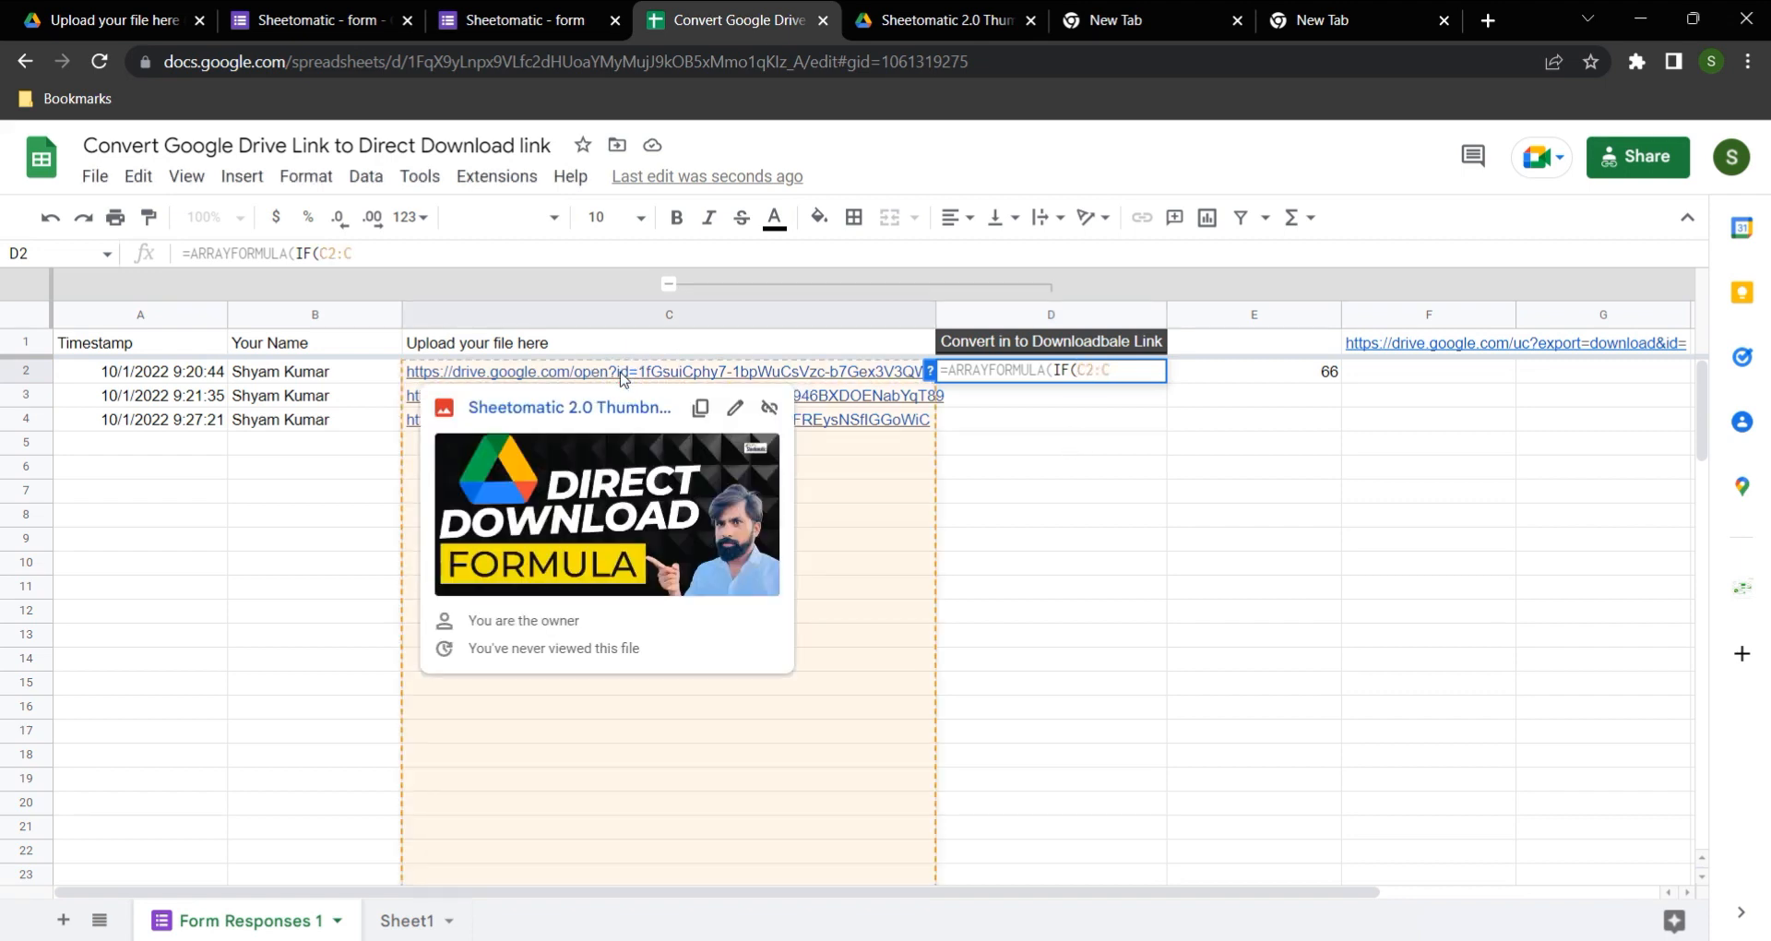
pyautogui.write('<>"",')
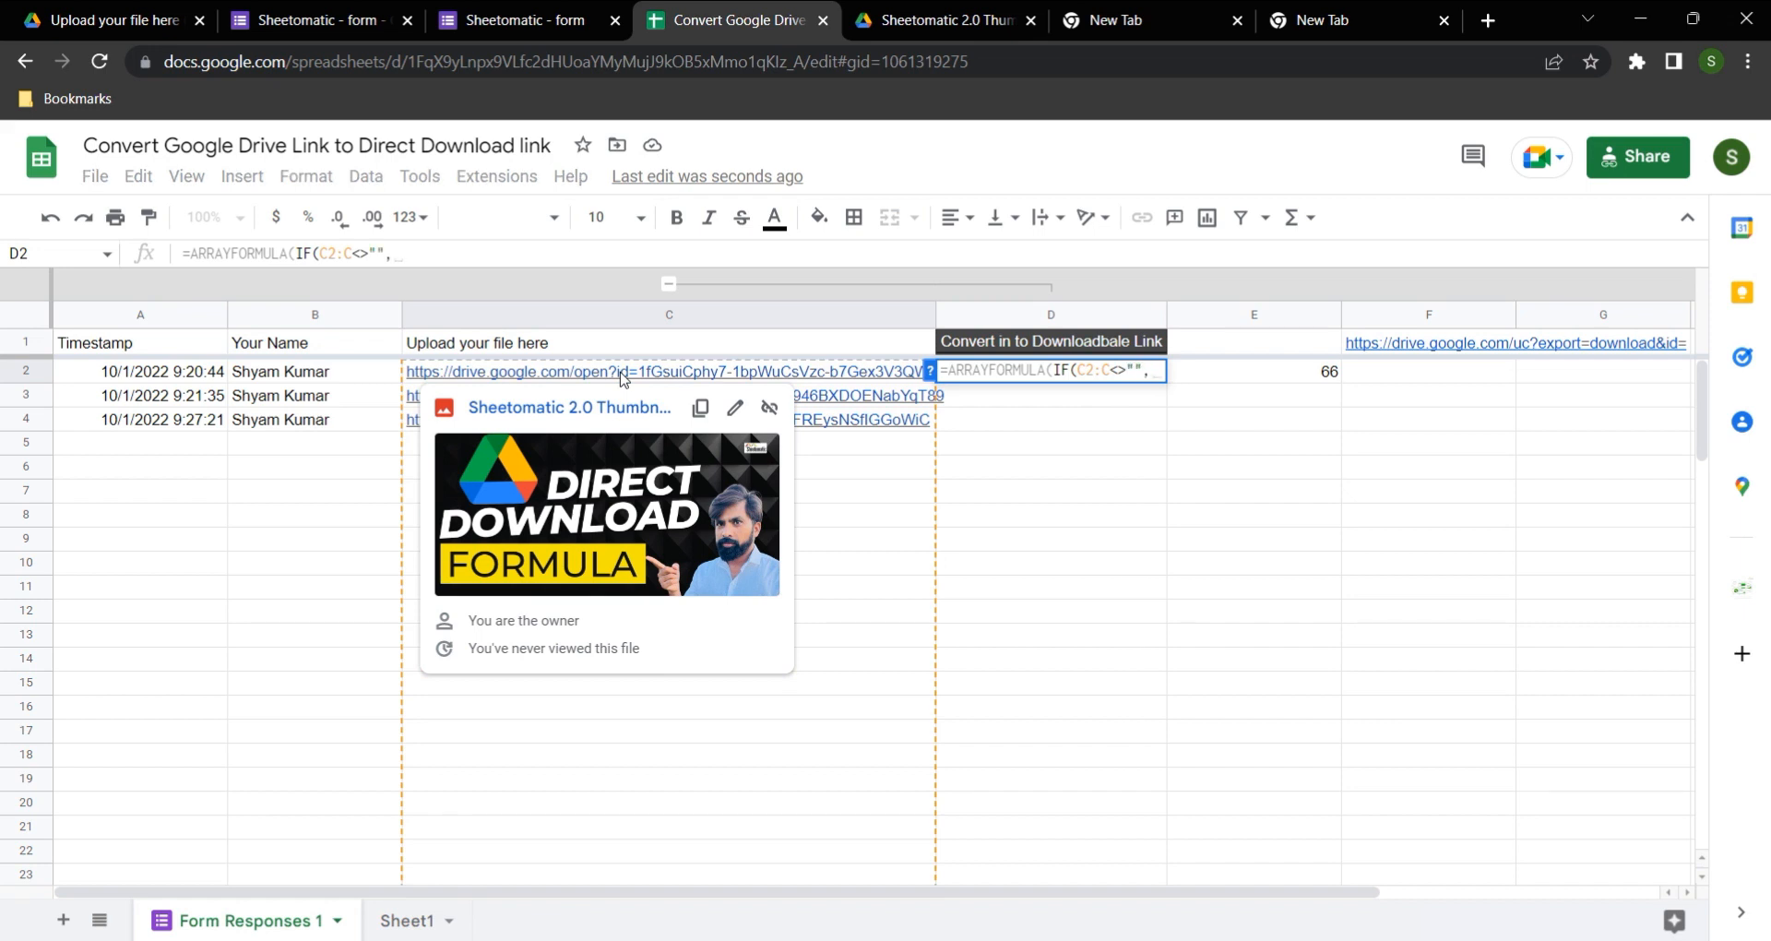
# Step: Use the download prefix in F1 as the IF's true value, with absolute reference $F$1 followed by the & operator
pyautogui.click(1400, 344)
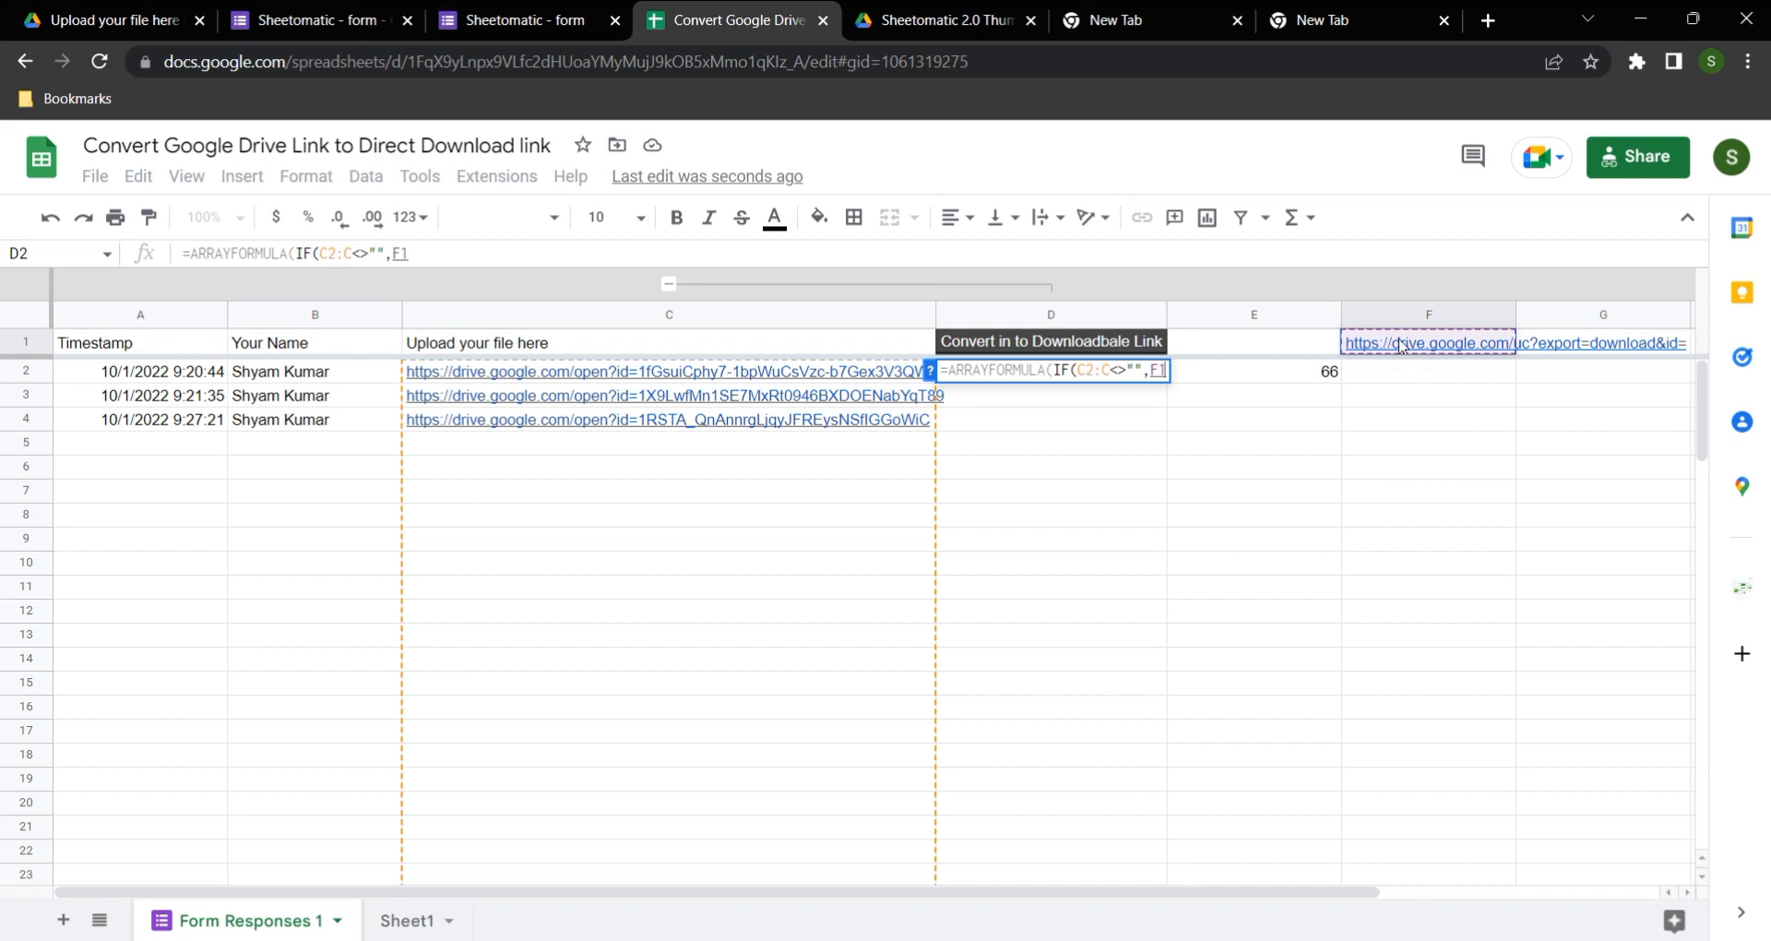
pyautogui.moveTo(1455, 347)
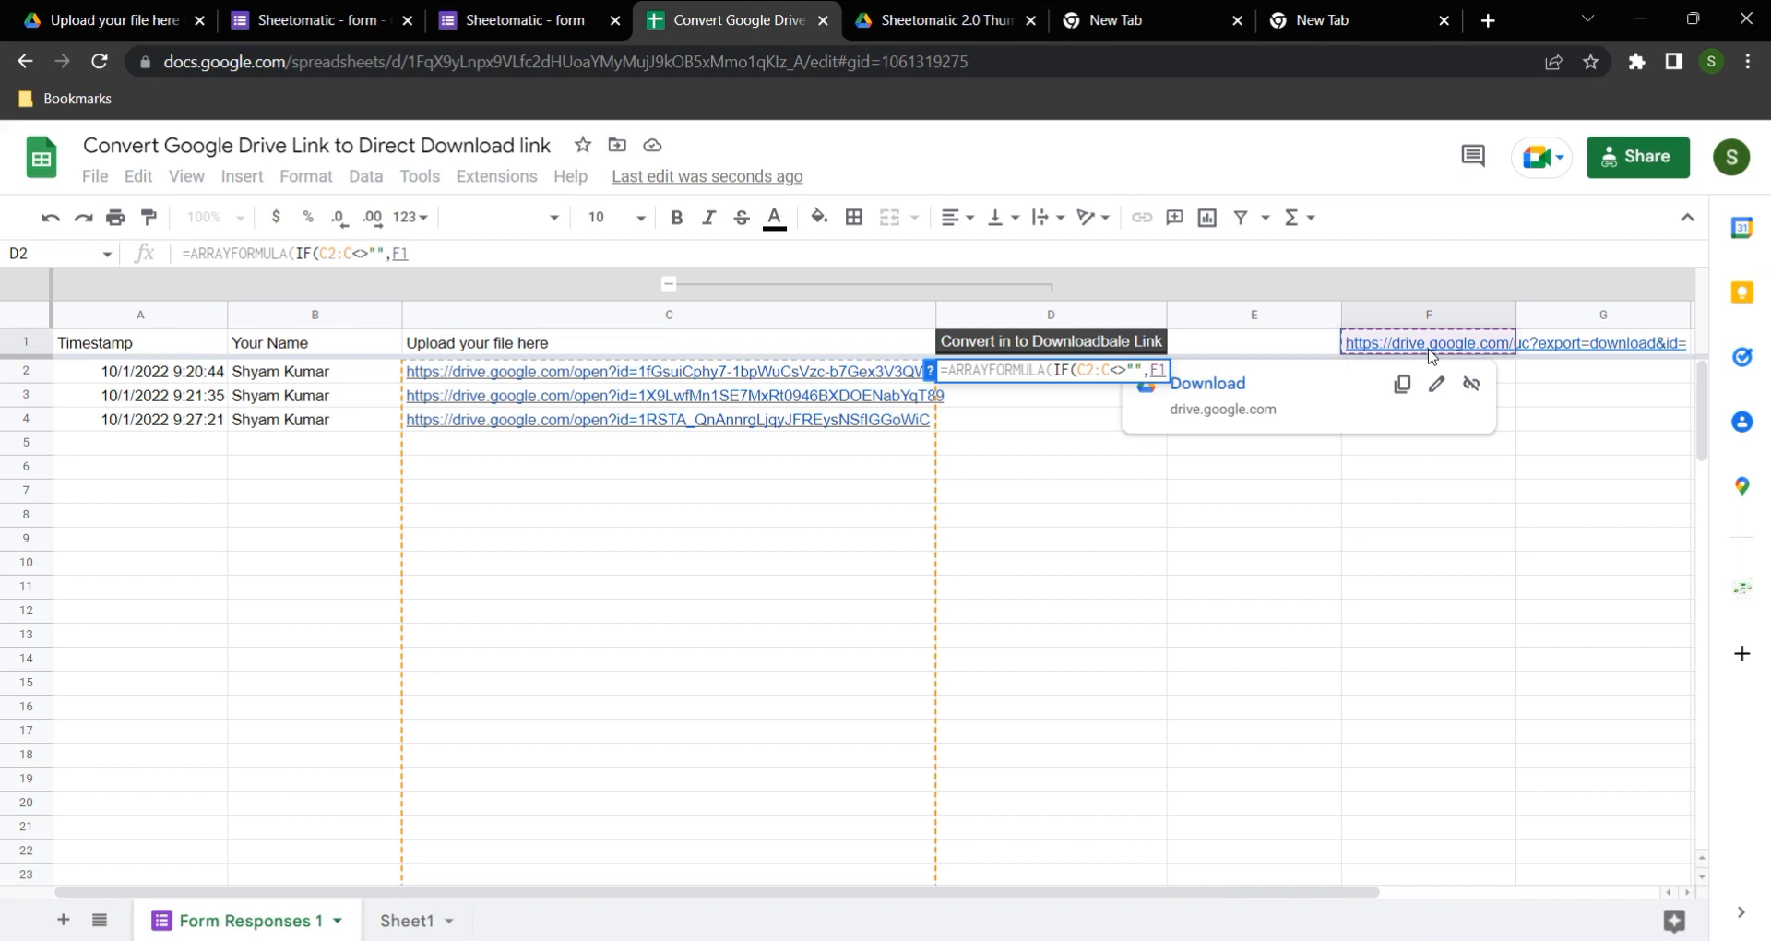
pyautogui.press('F4')
pyautogui.click(457, 247)
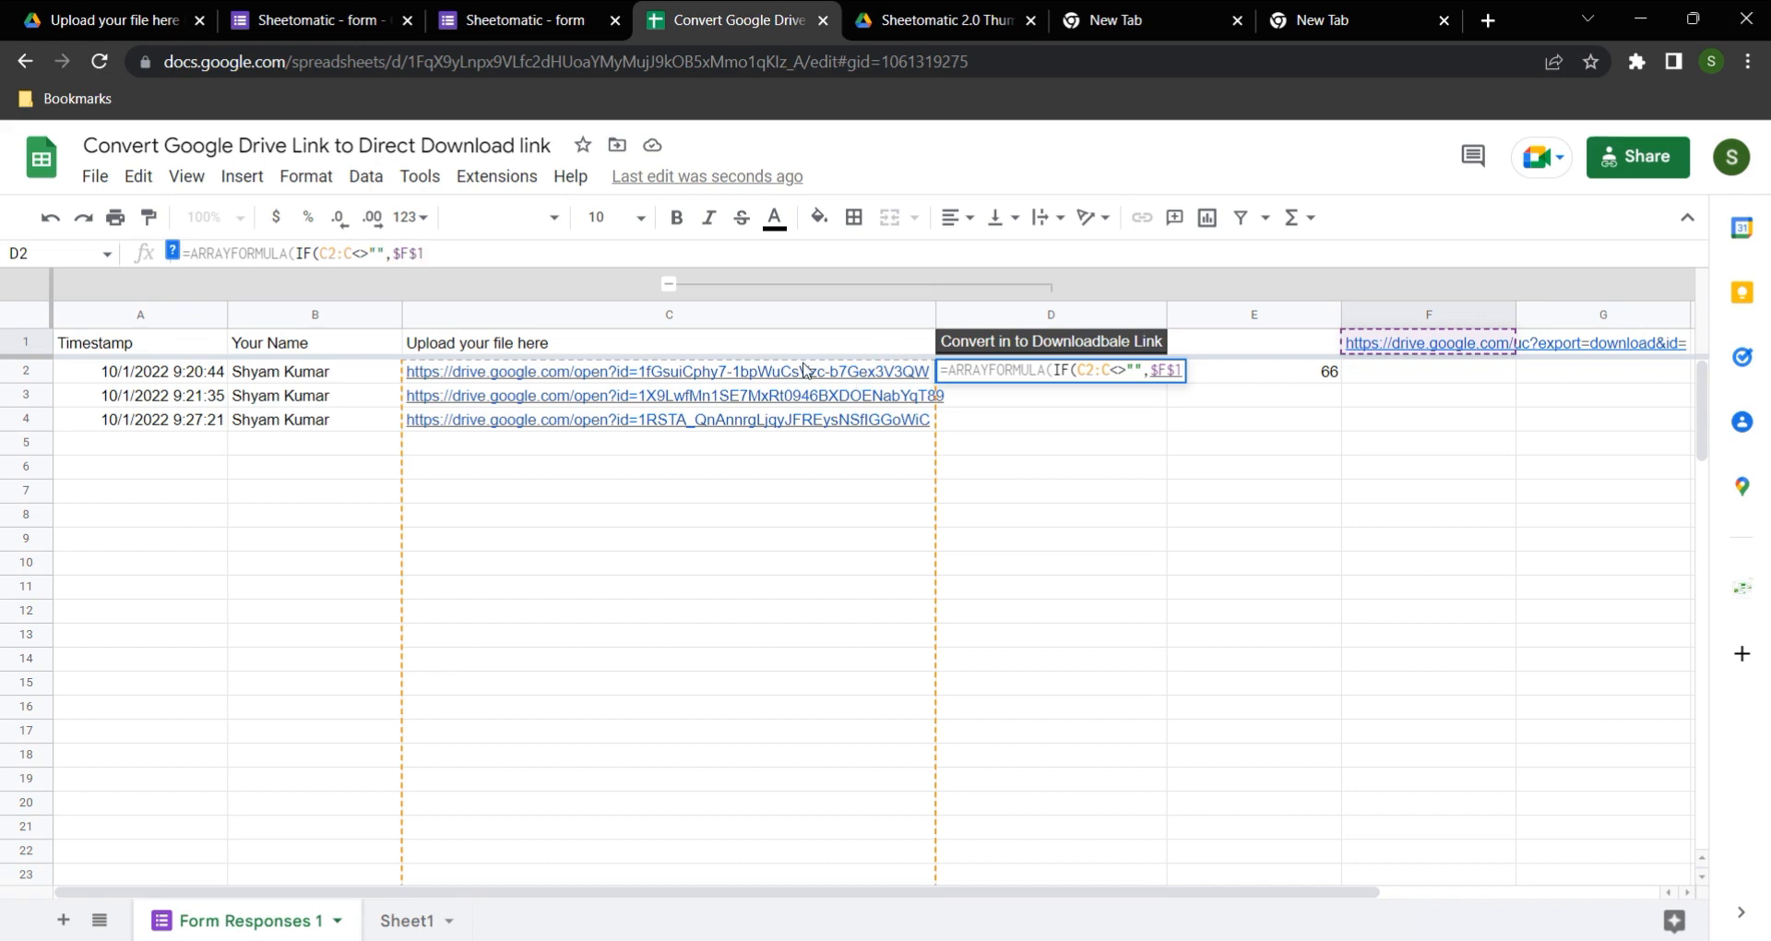
pyautogui.moveTo(836, 378)
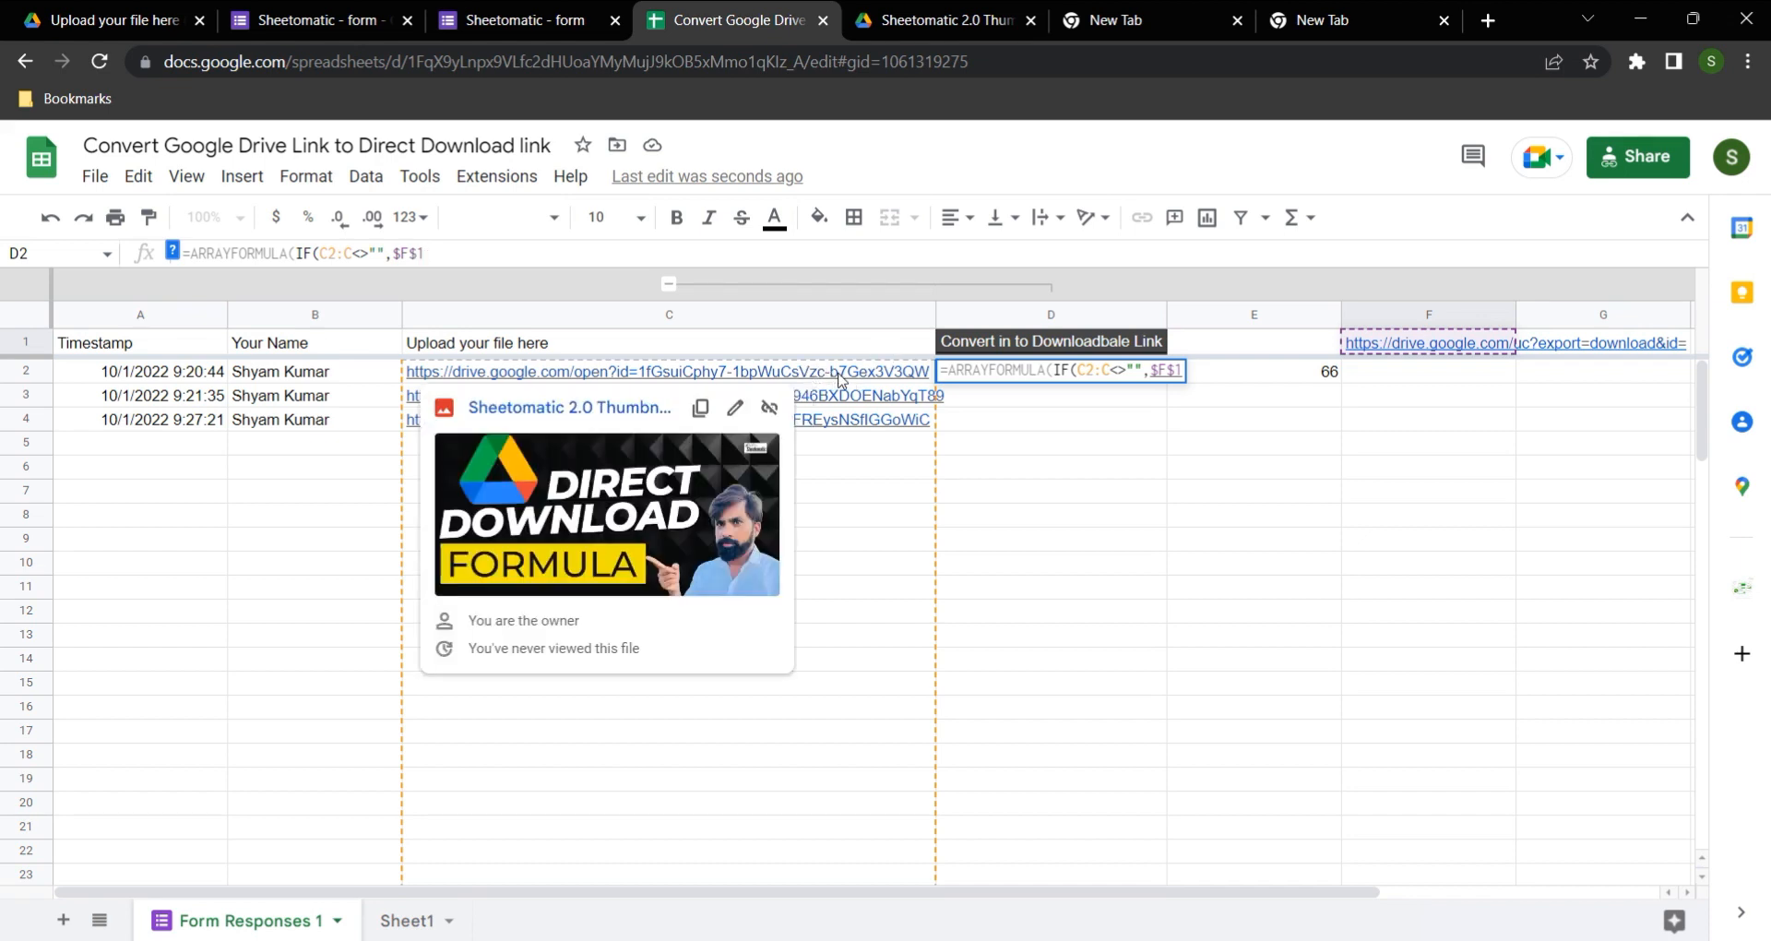
pyautogui.write('&')
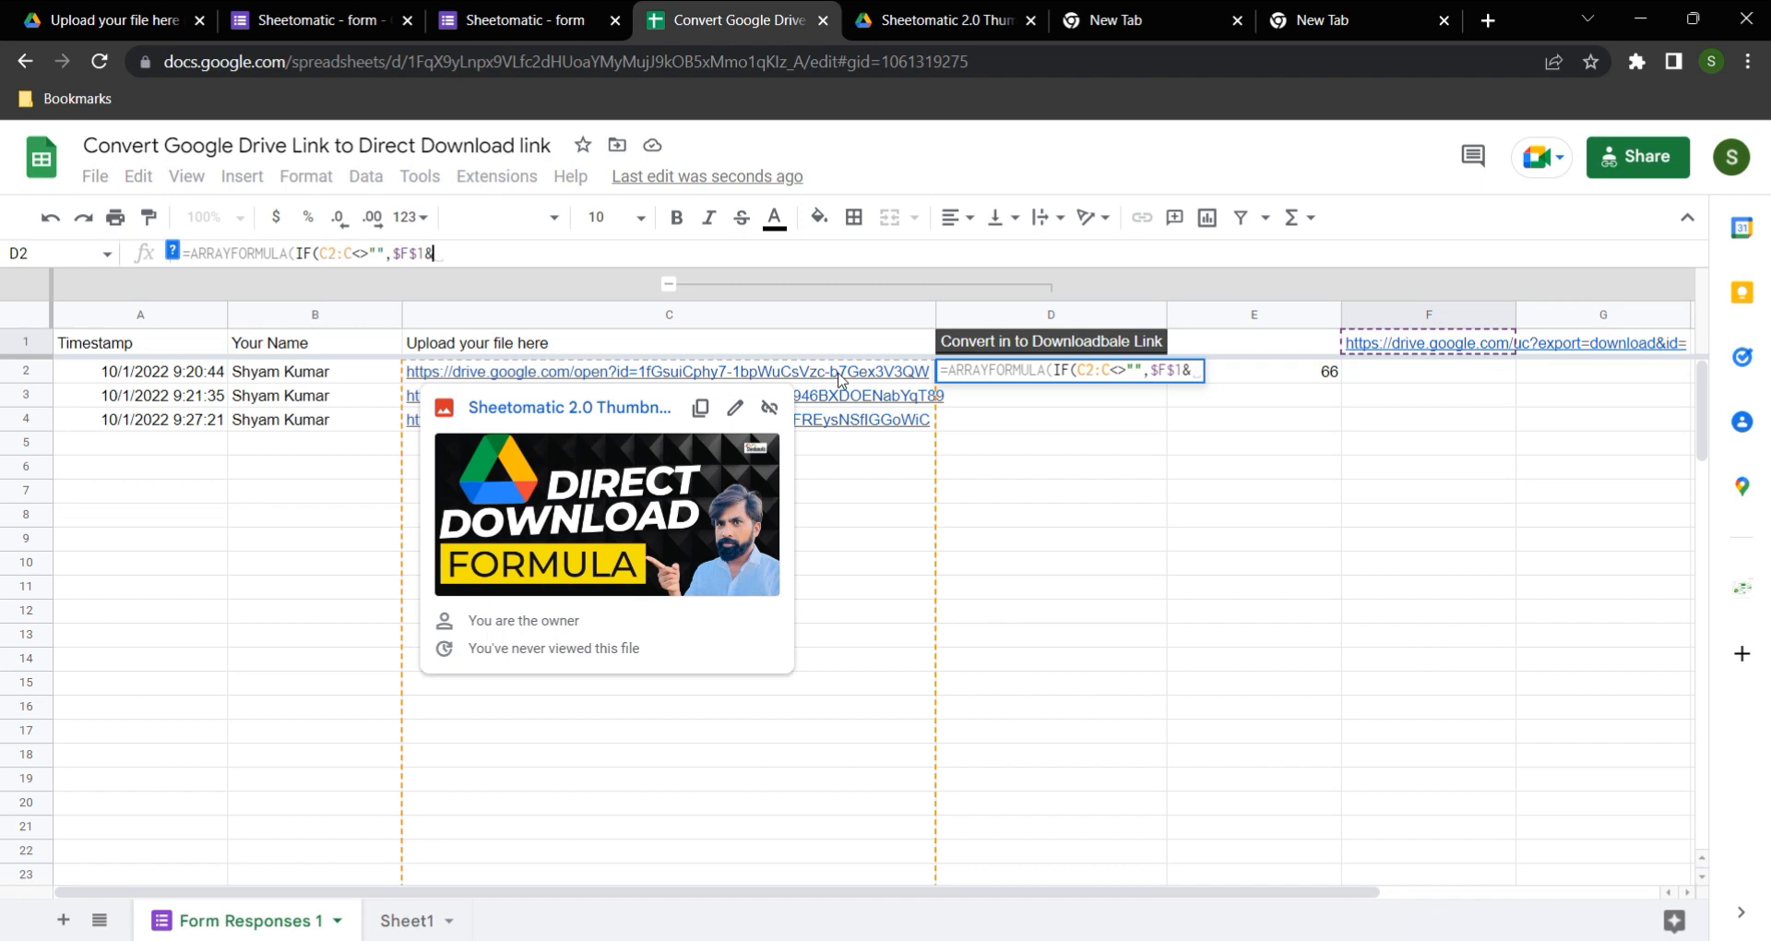
pyautogui.write('MID(')
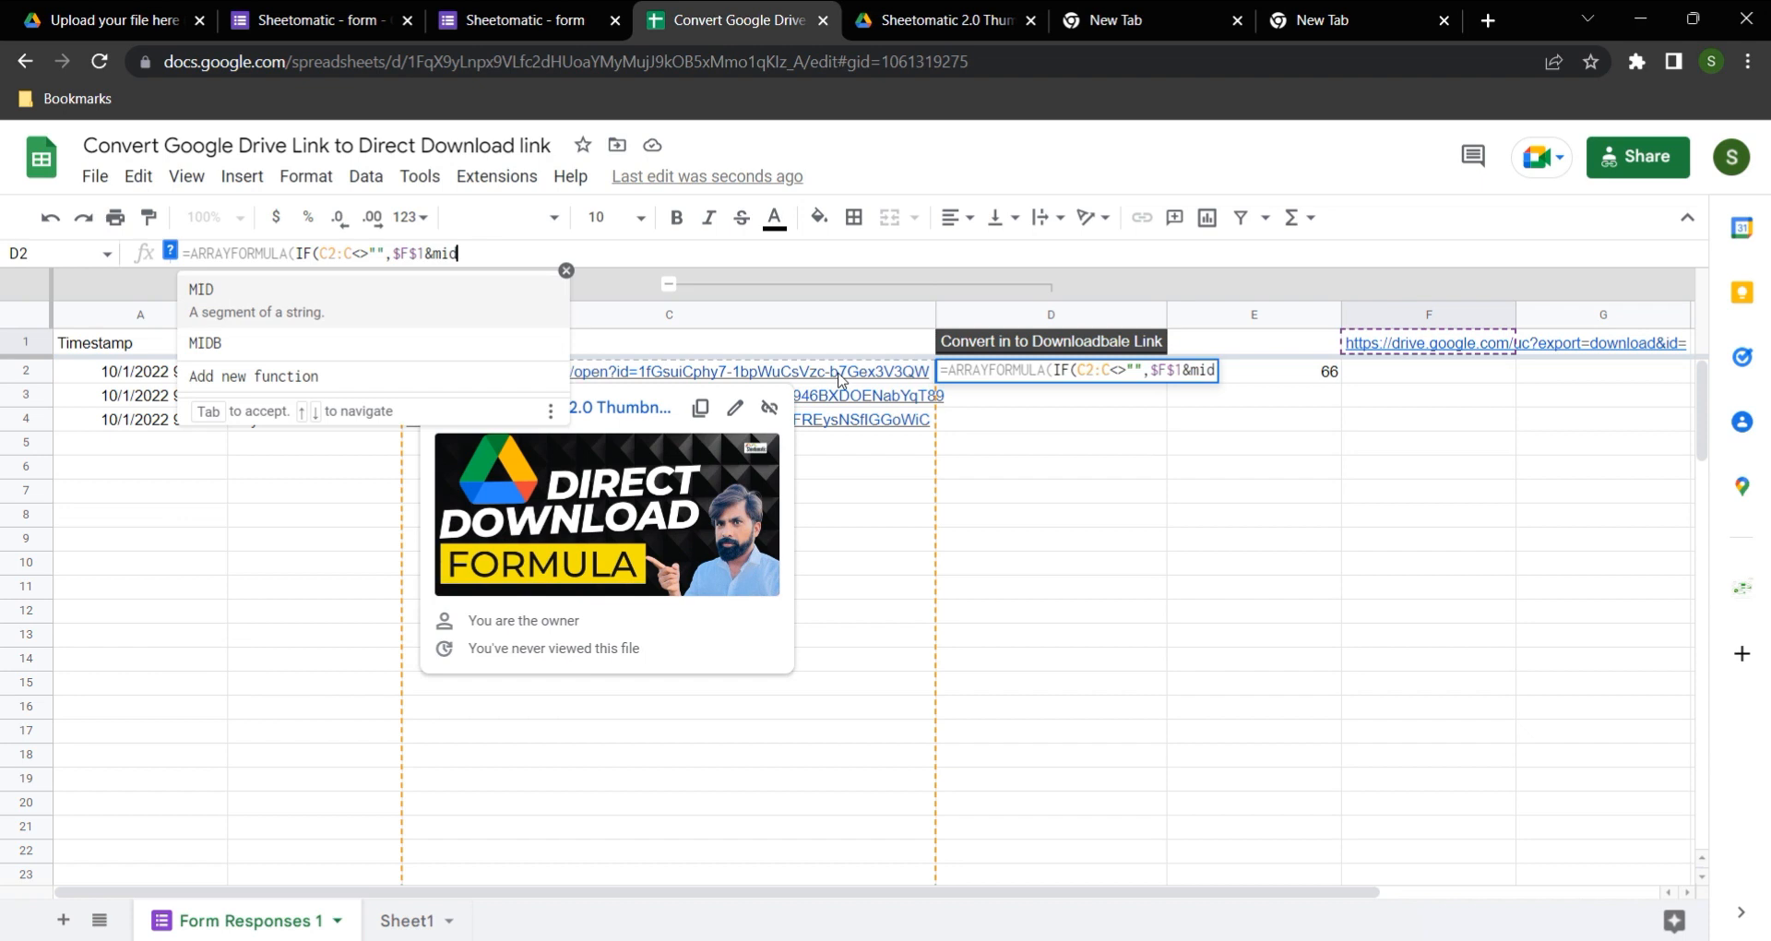
pyautogui.press('BackSpace')
pyautogui.press('BackSpace')
pyautogui.press('BackSpace')
pyautogui.press('BackSpace')
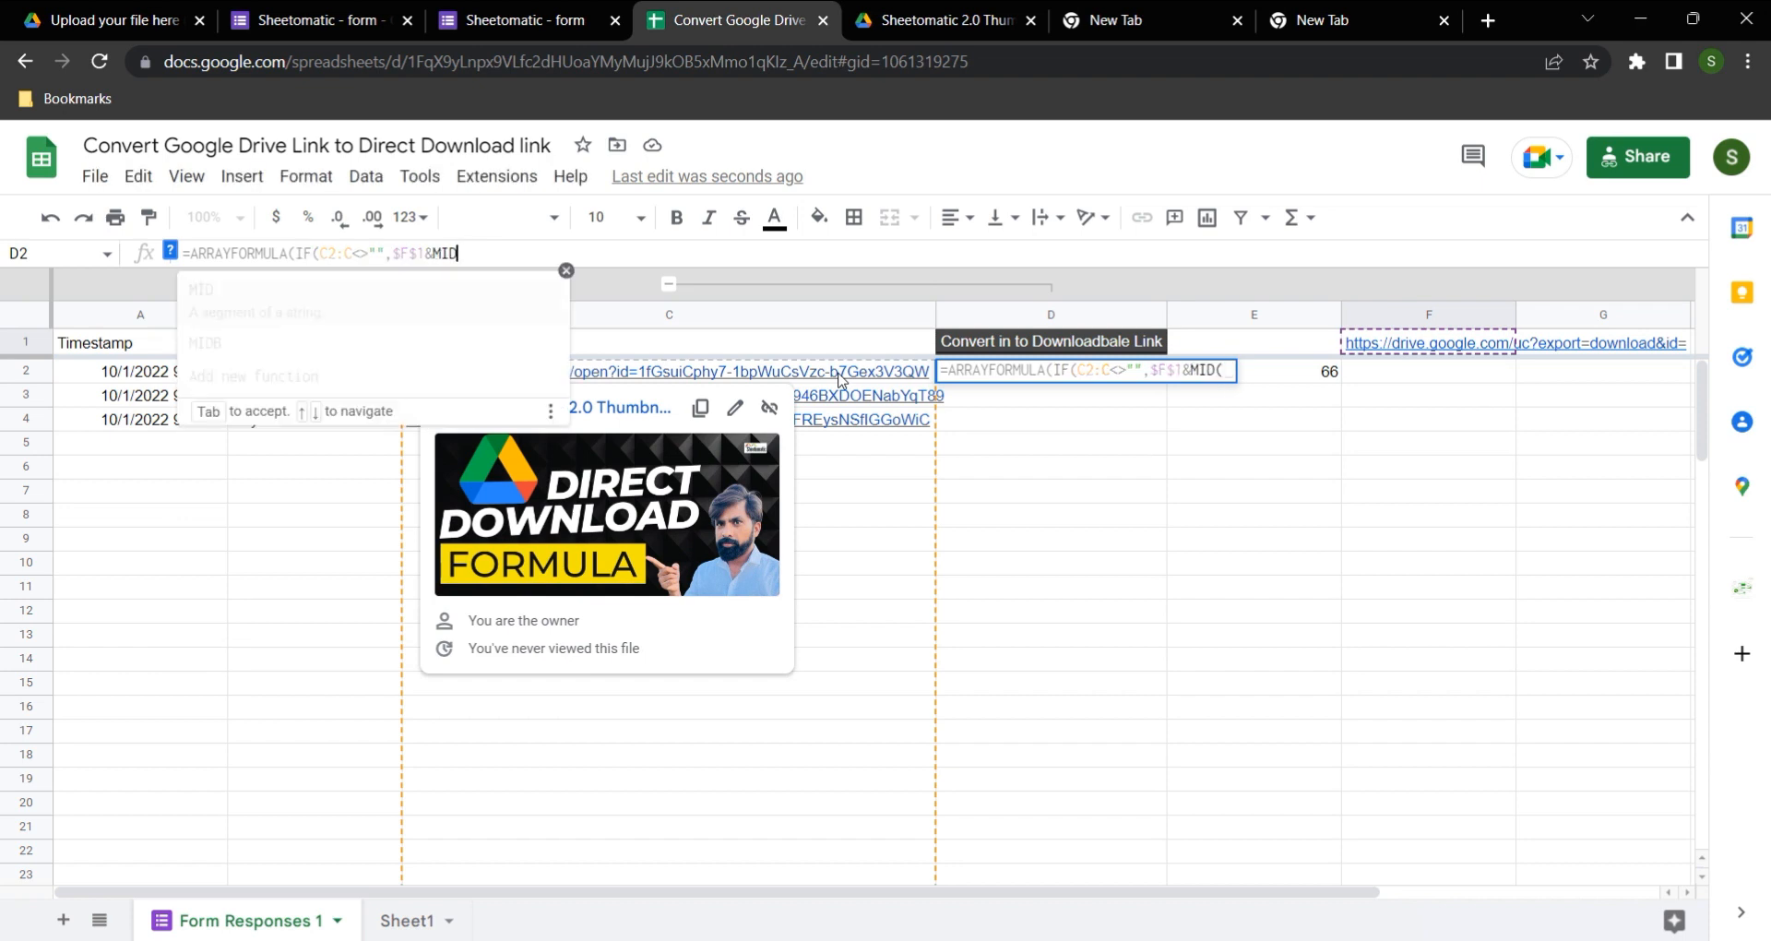
# Step: Complete the D2 formula by appending RIGHT(C2,33) and an empty string as the IF's false value
pyautogui.write('RIGHT(')
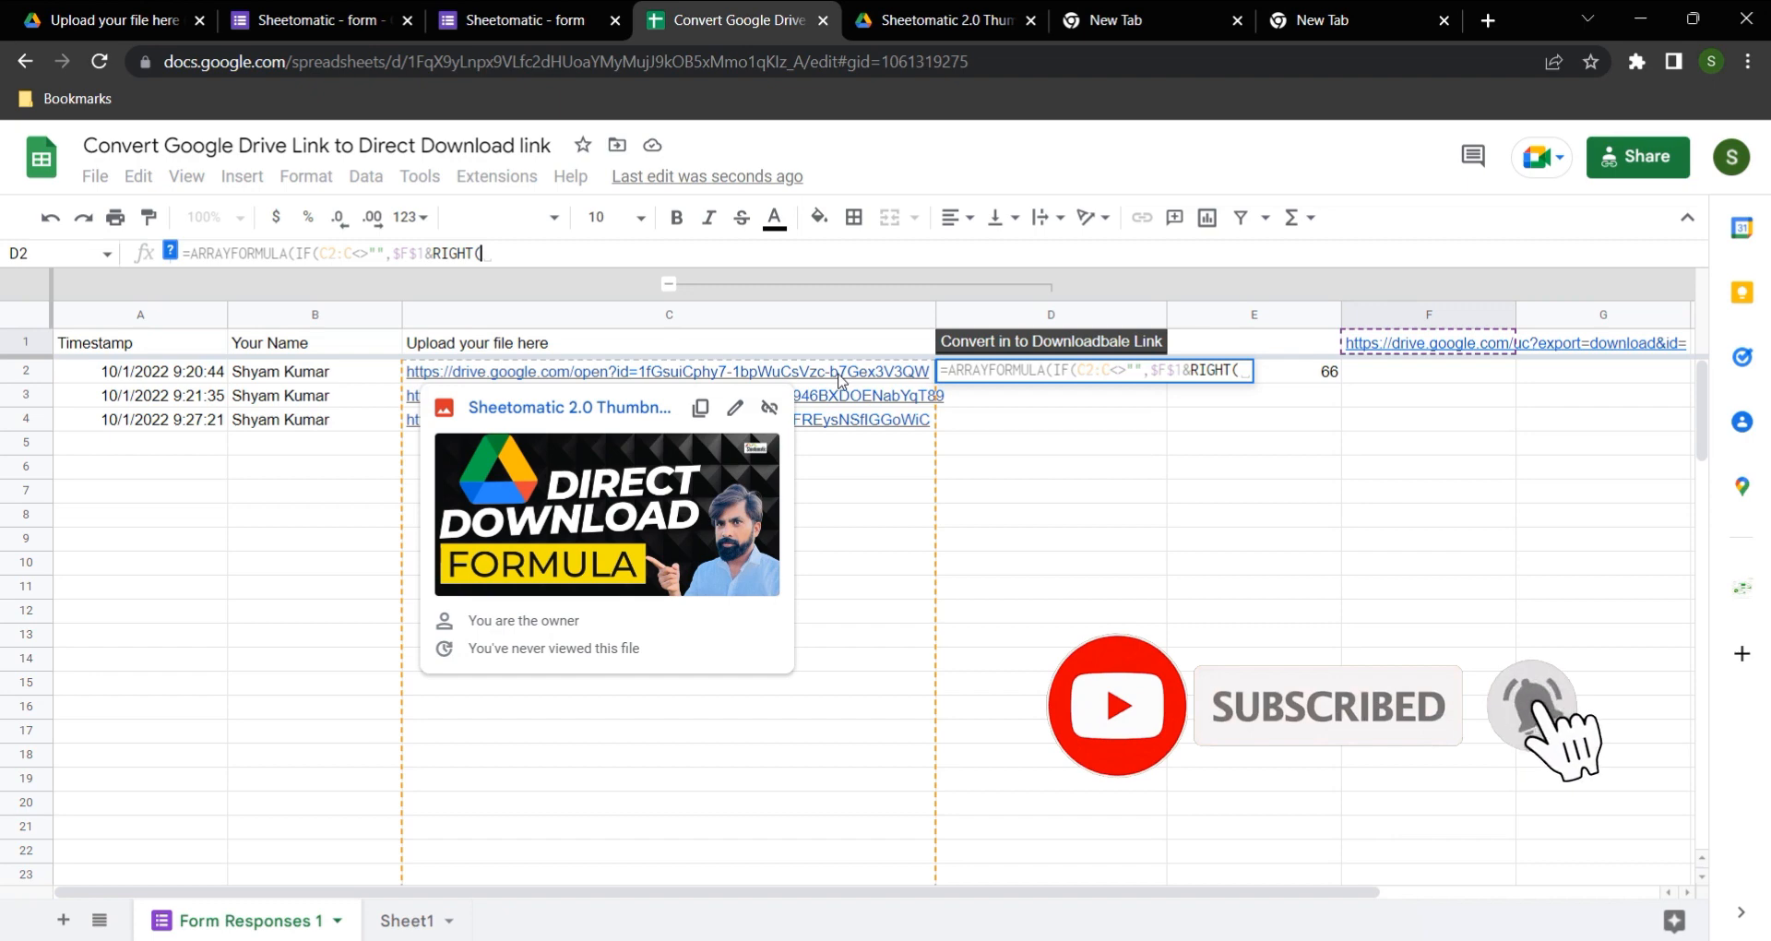
pyautogui.click(645, 373)
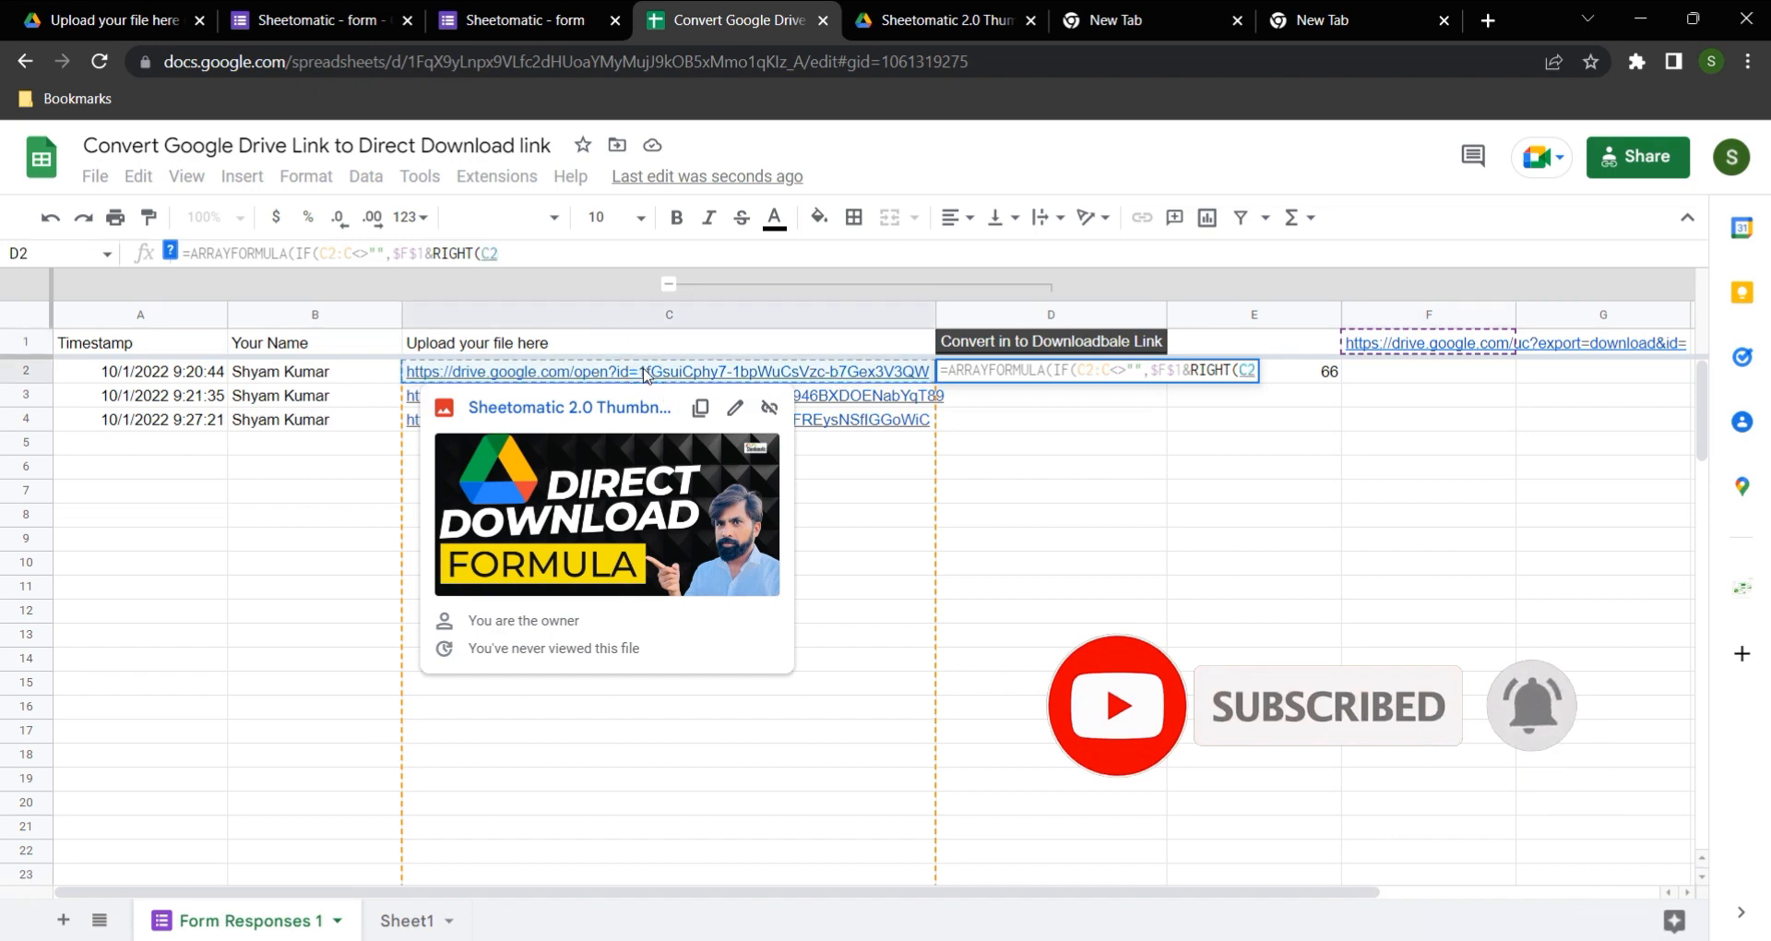
pyautogui.write(',33)')
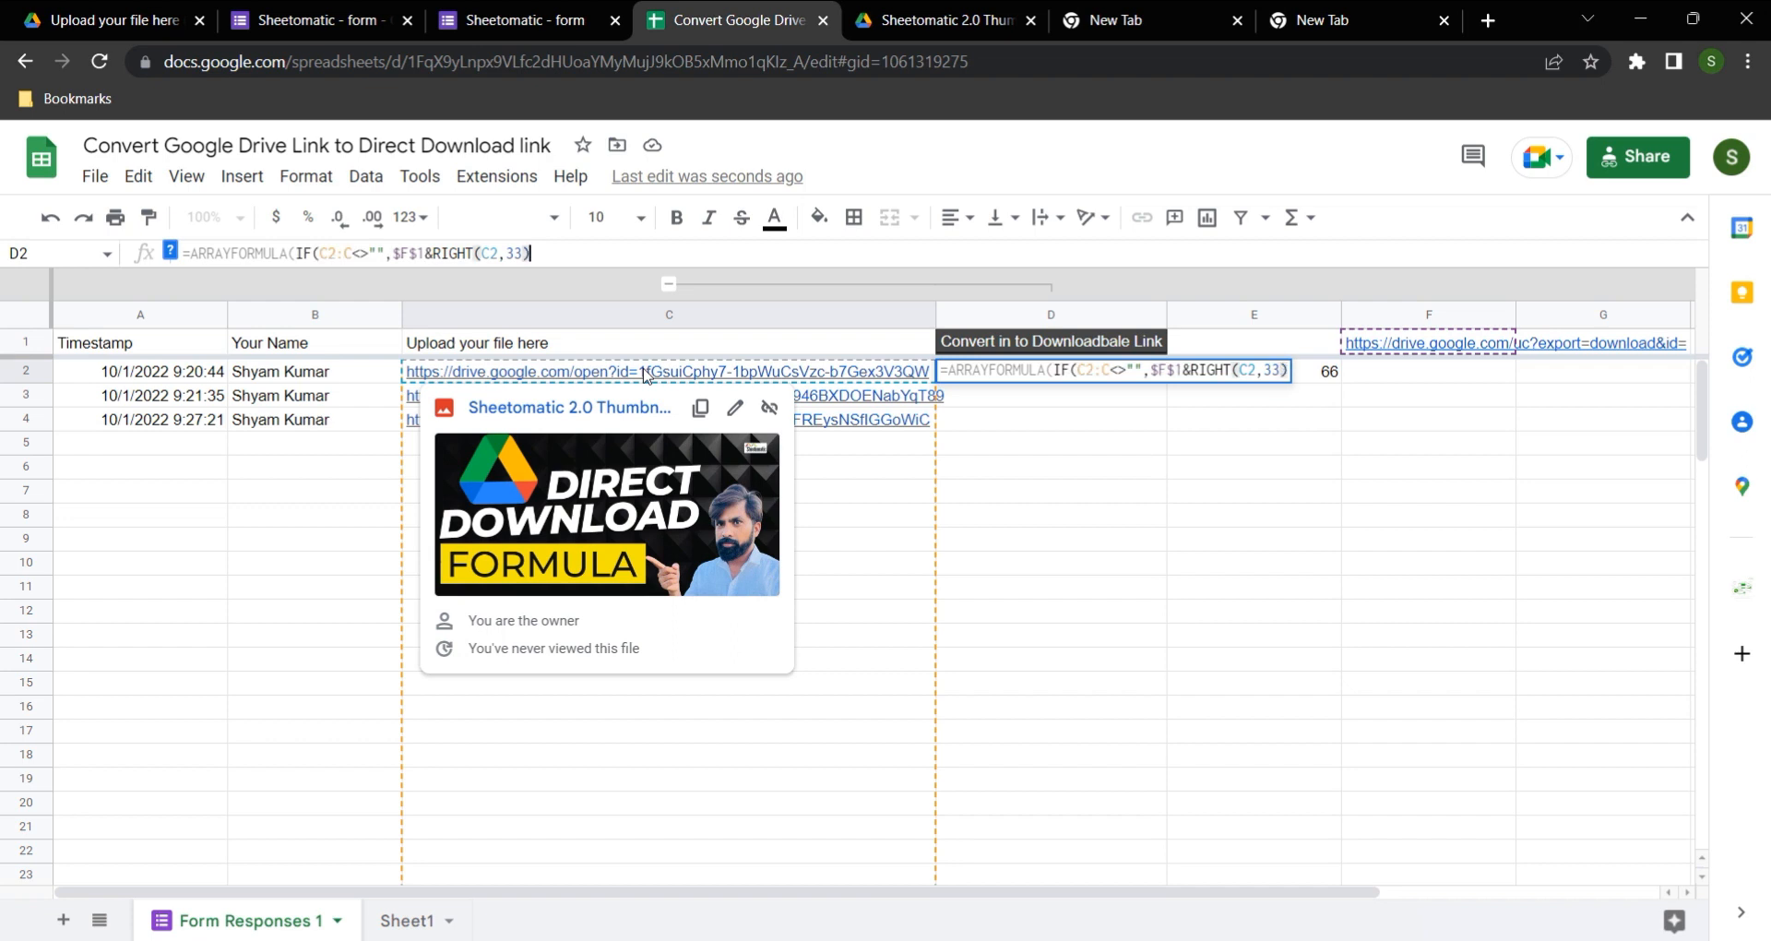
pyautogui.write(',"")')
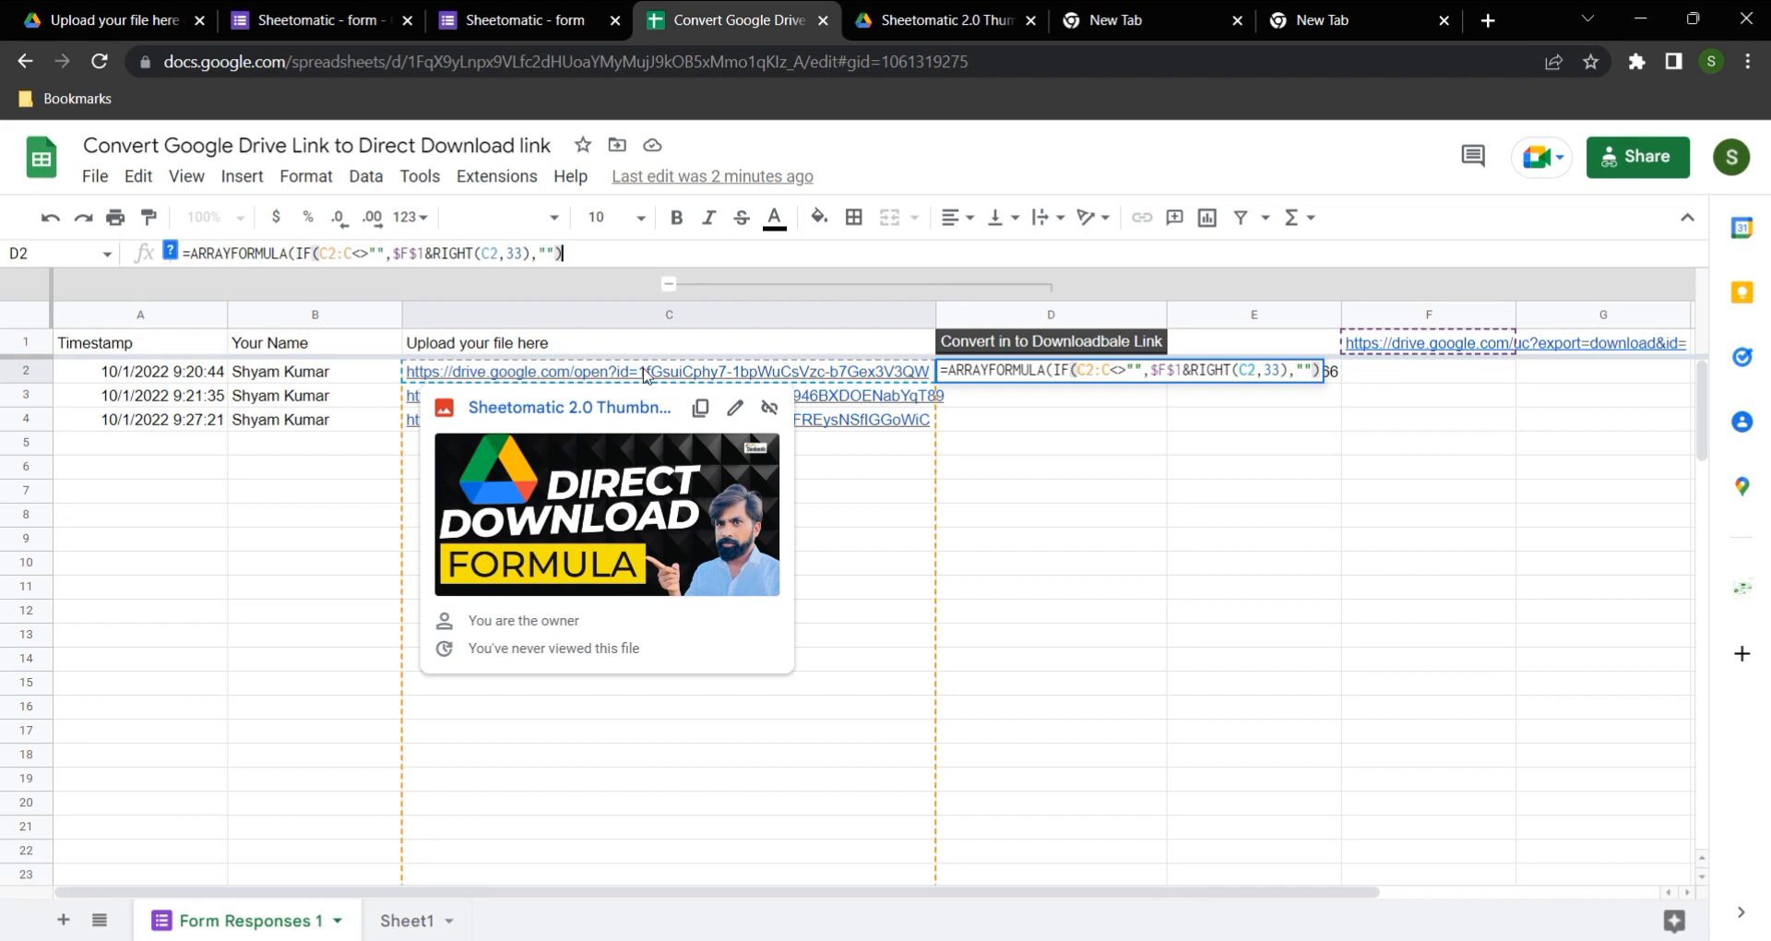
pyautogui.press('Return')
# Step: Test the generated link in D2 by downloading its file
pyautogui.press('Up')
pyautogui.moveTo(1052, 373)
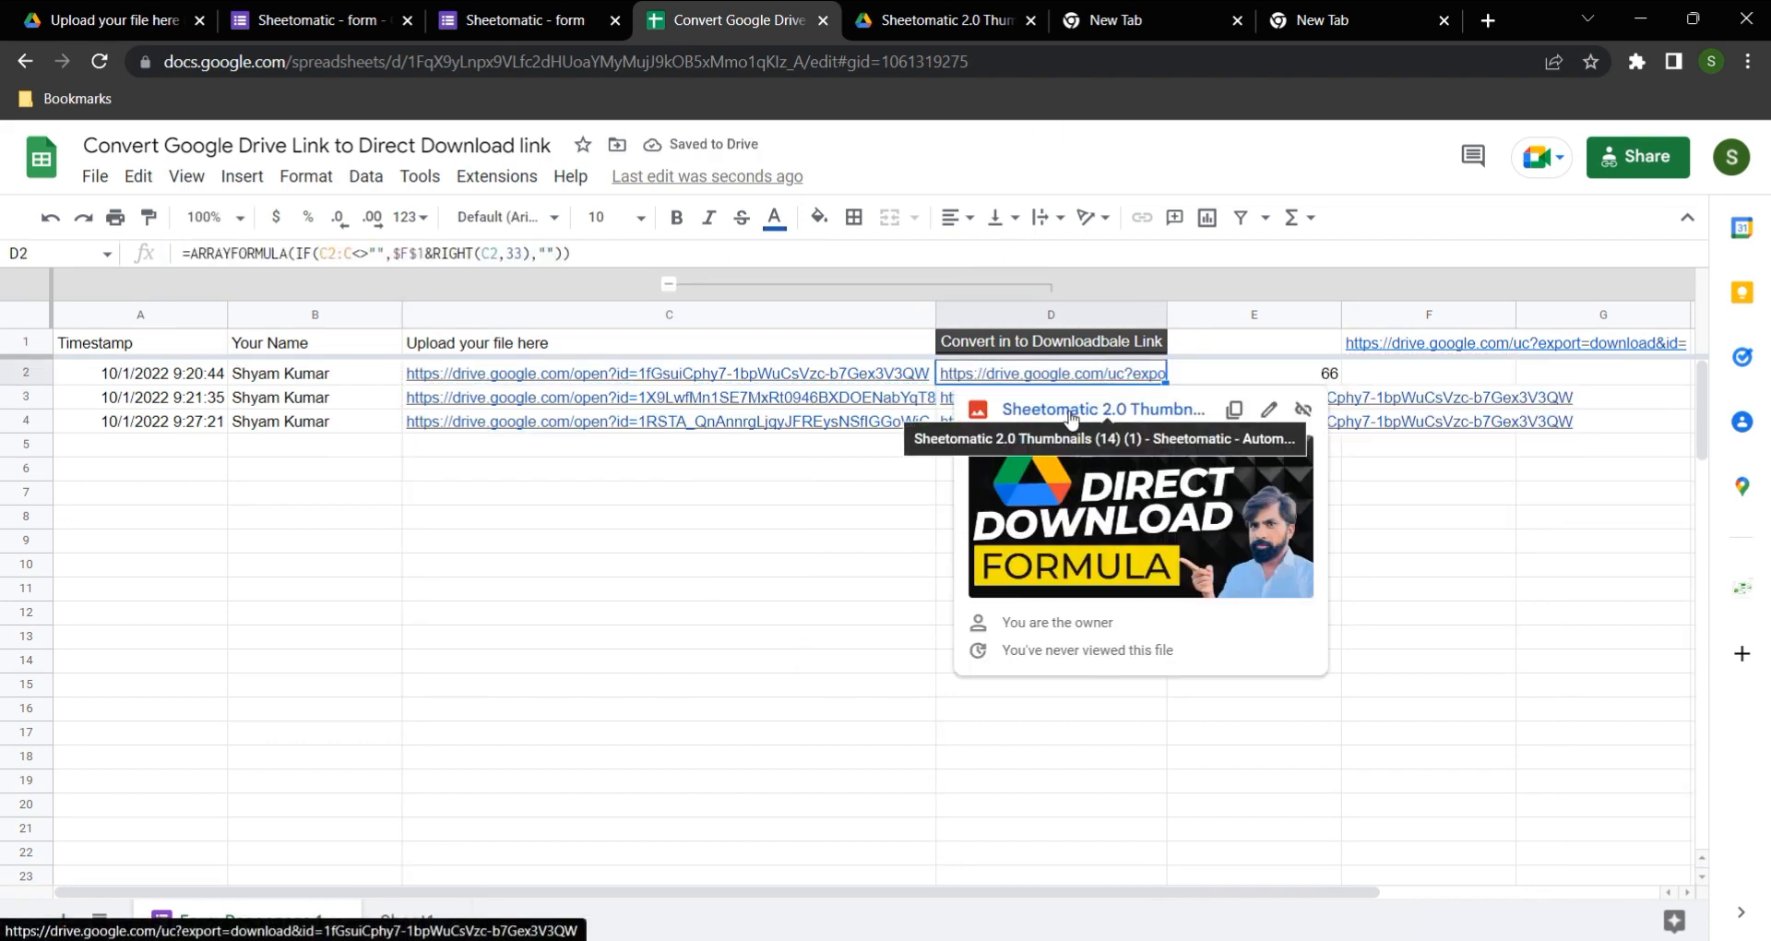
pyautogui.click(1069, 412)
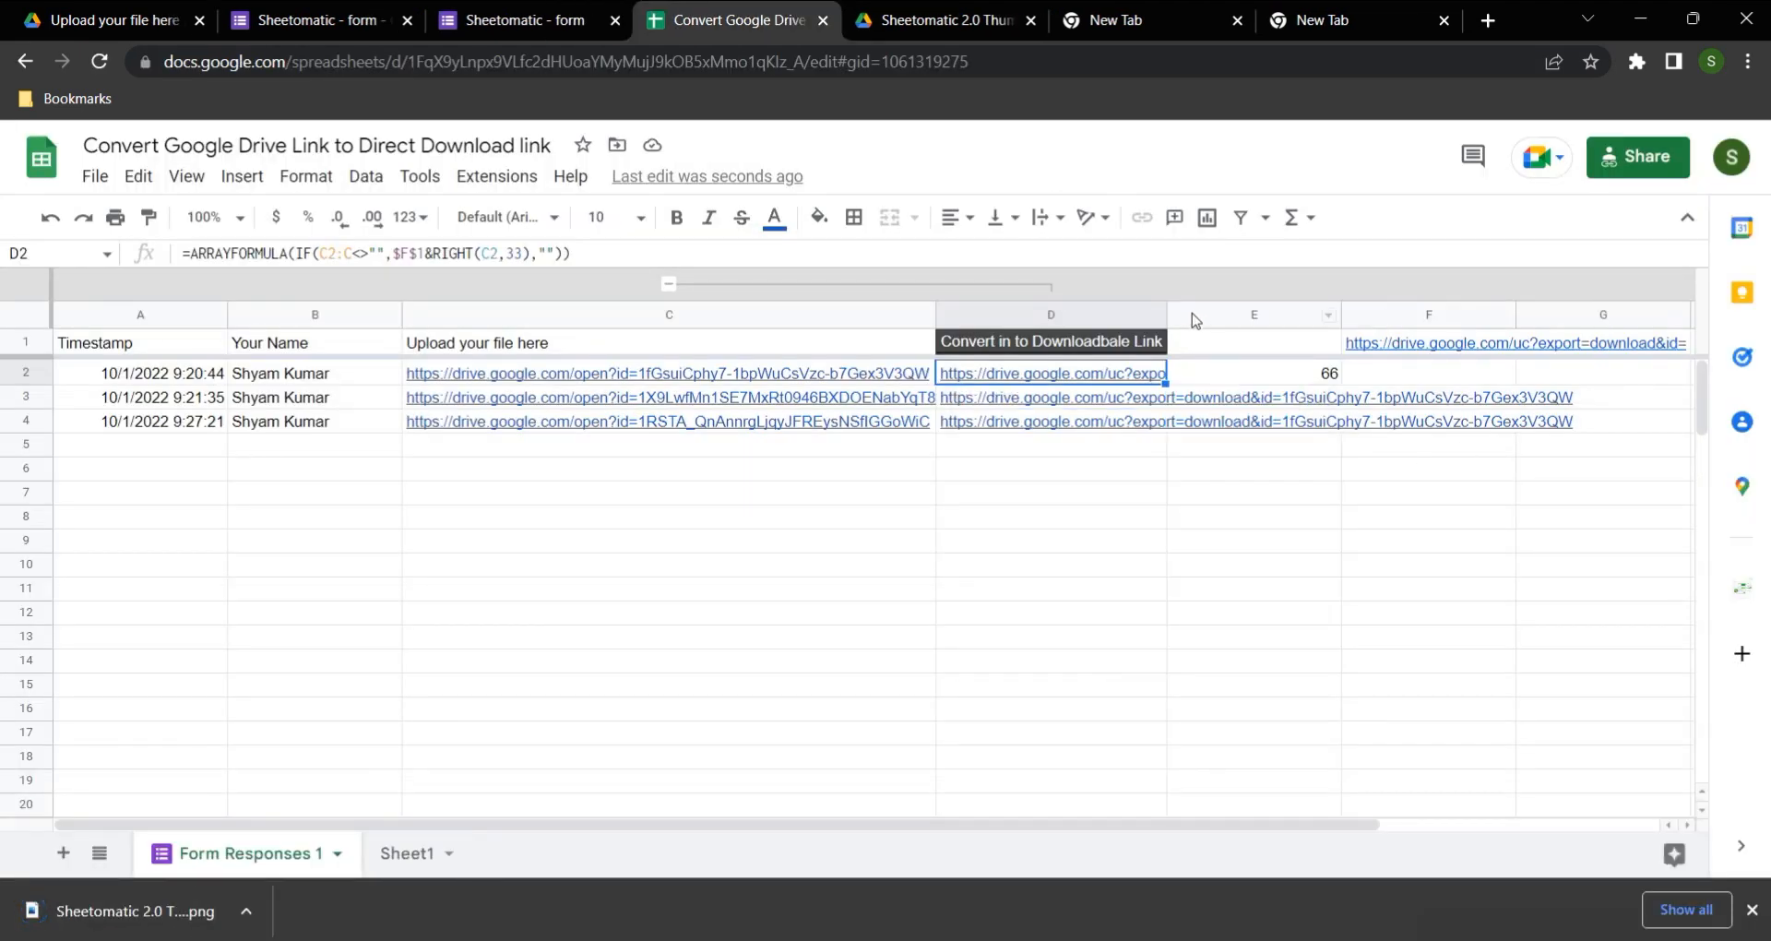
# Step: Fit column D's width to its contents and inspect the generated links below D2
pyautogui.doubleClick(1167, 313)
pyautogui.click(1273, 470)
pyautogui.click(1277, 373)
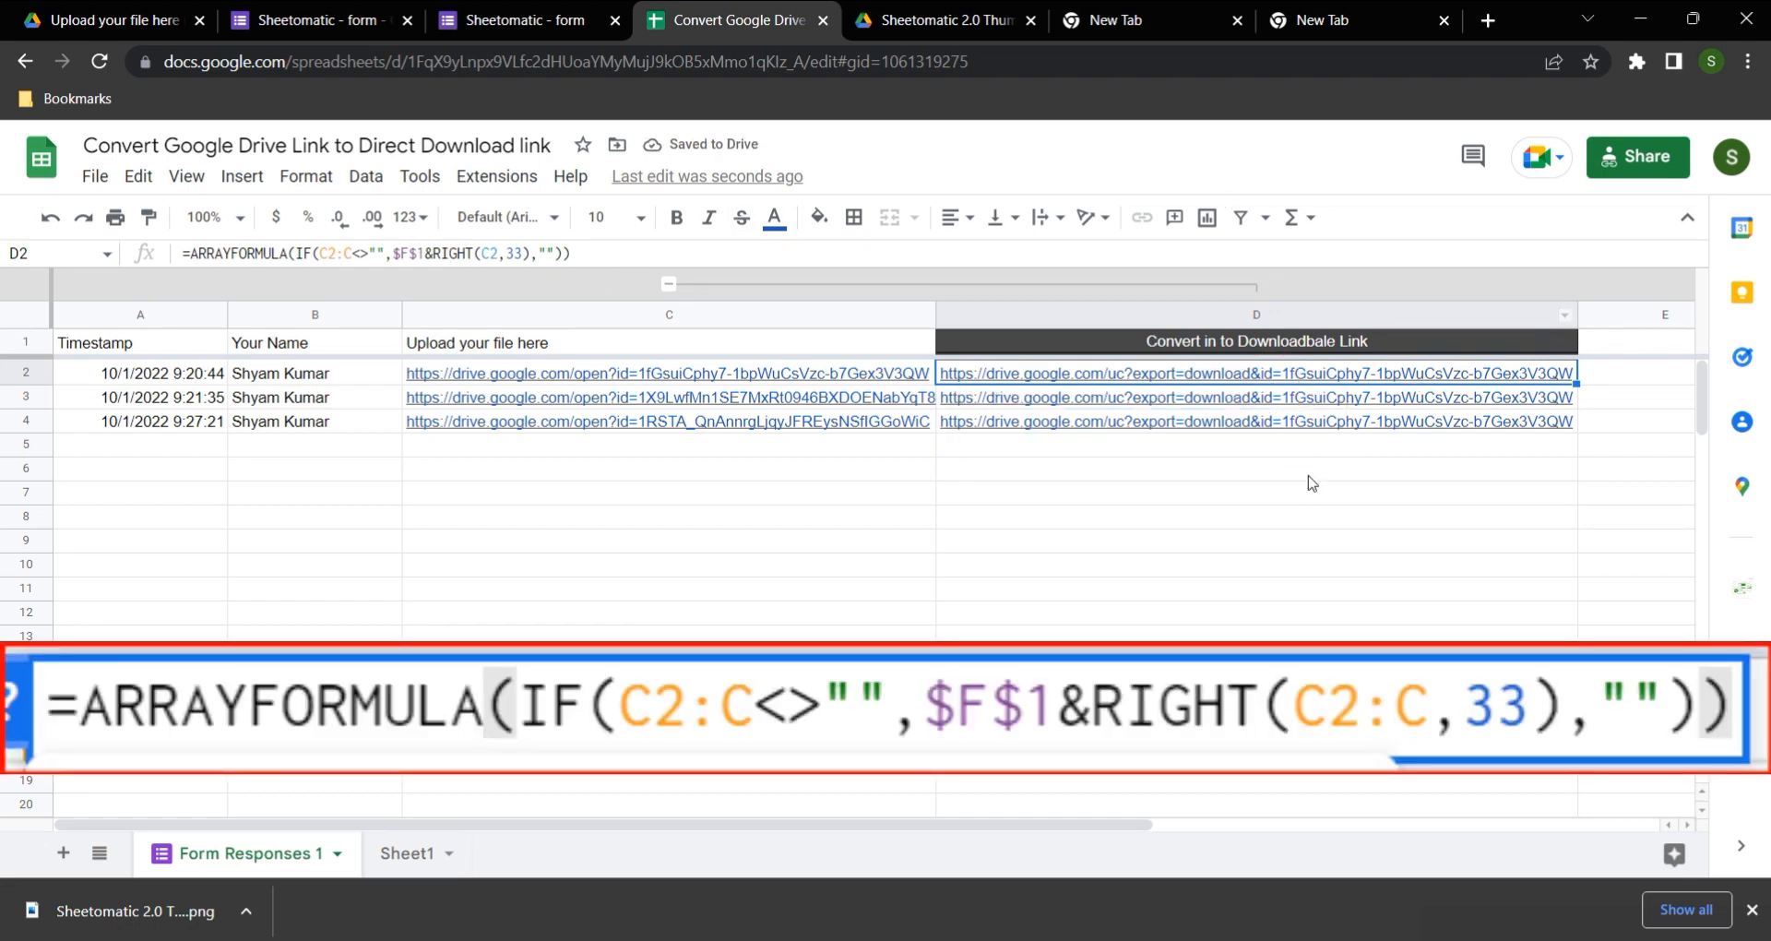
pyautogui.click(1144, 399)
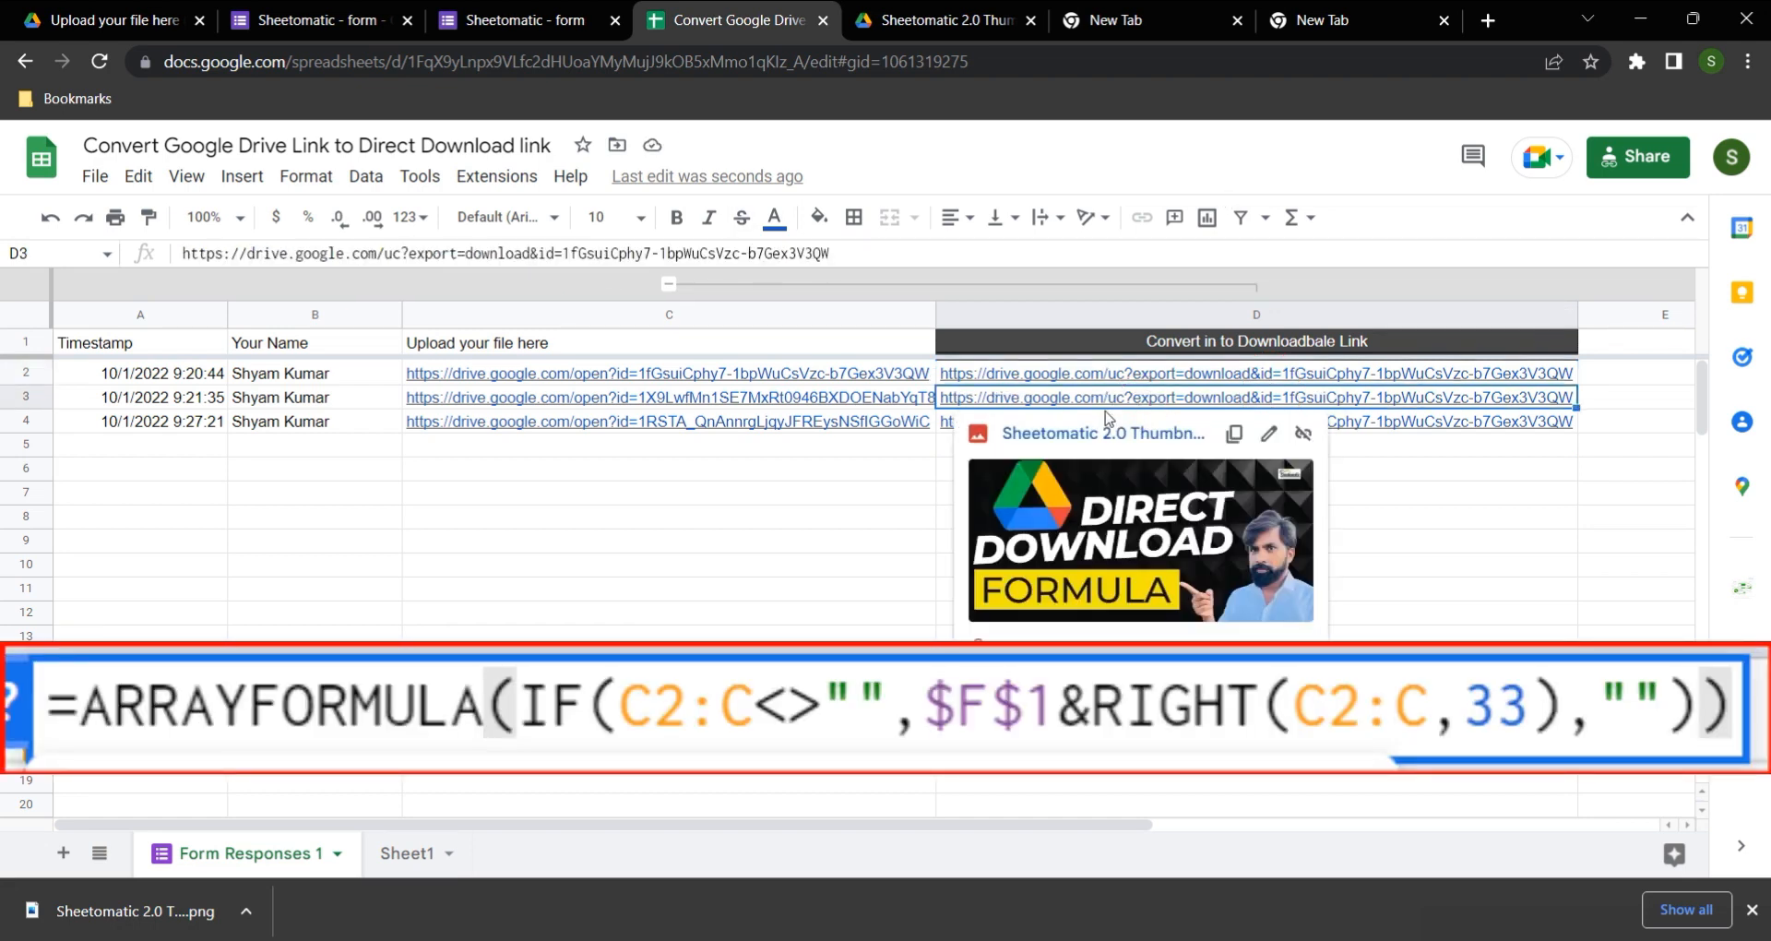
pyautogui.click(1432, 446)
pyautogui.click(1364, 419)
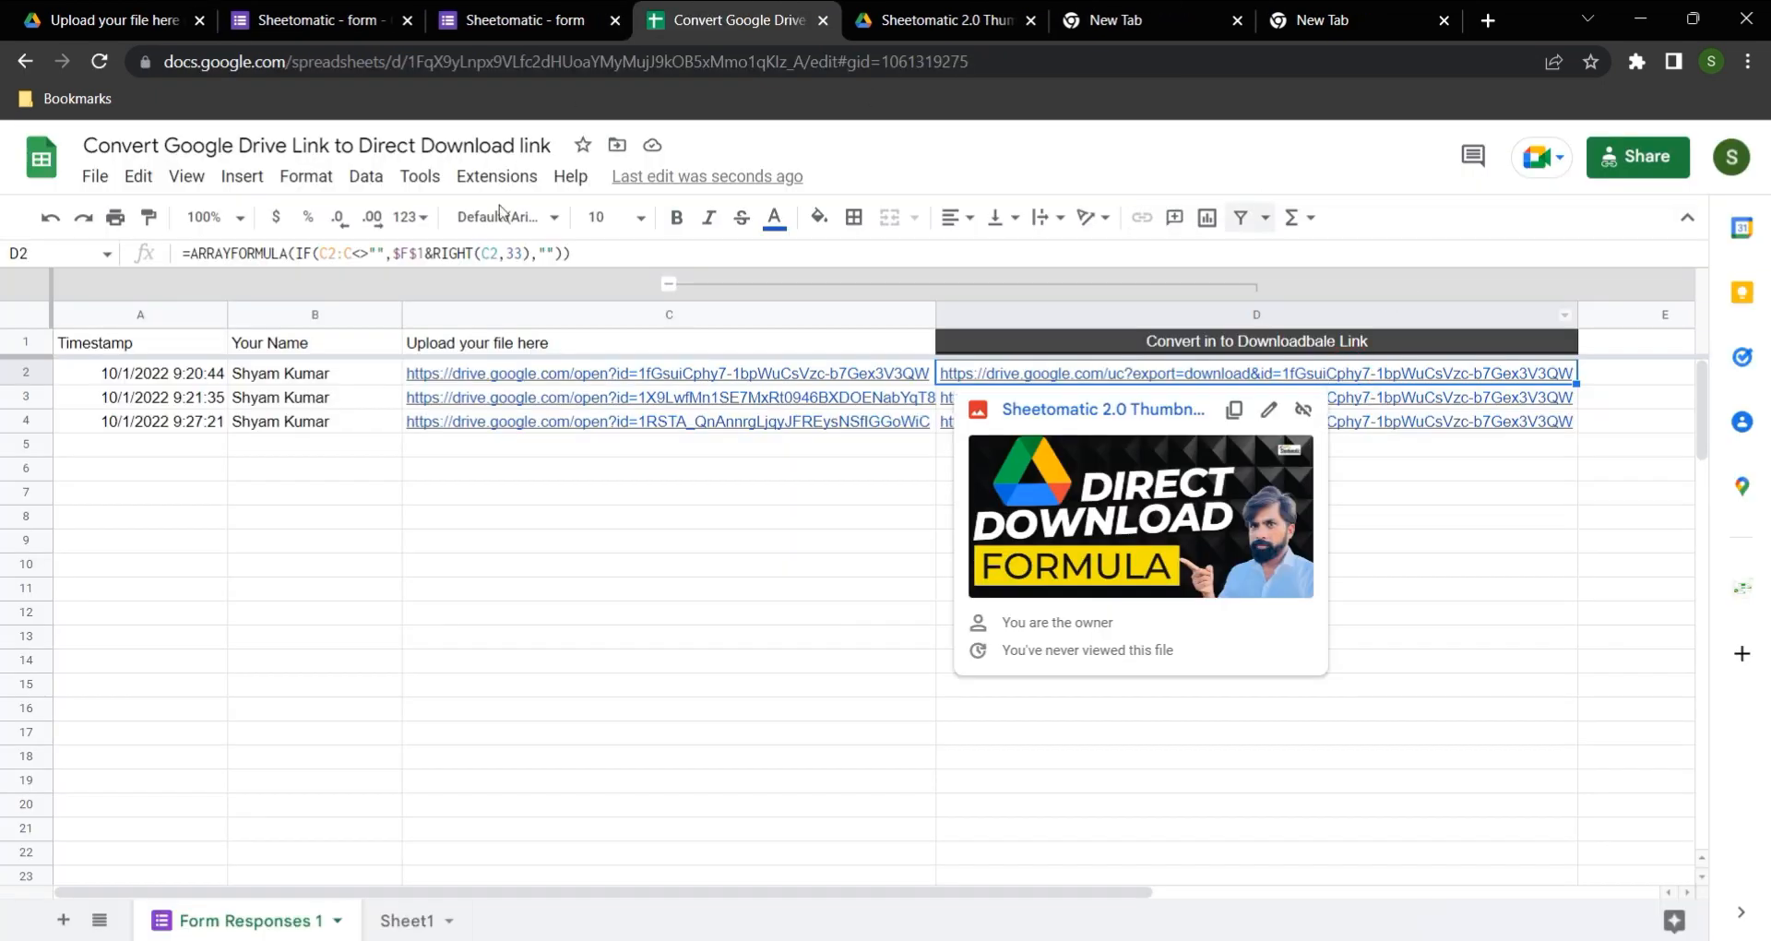
# Step: Extend the RIGHT function's reference in the D2 formula to C2:C
pyautogui.click(503, 253)
pyautogui.write(':C')
pyautogui.press('Return')
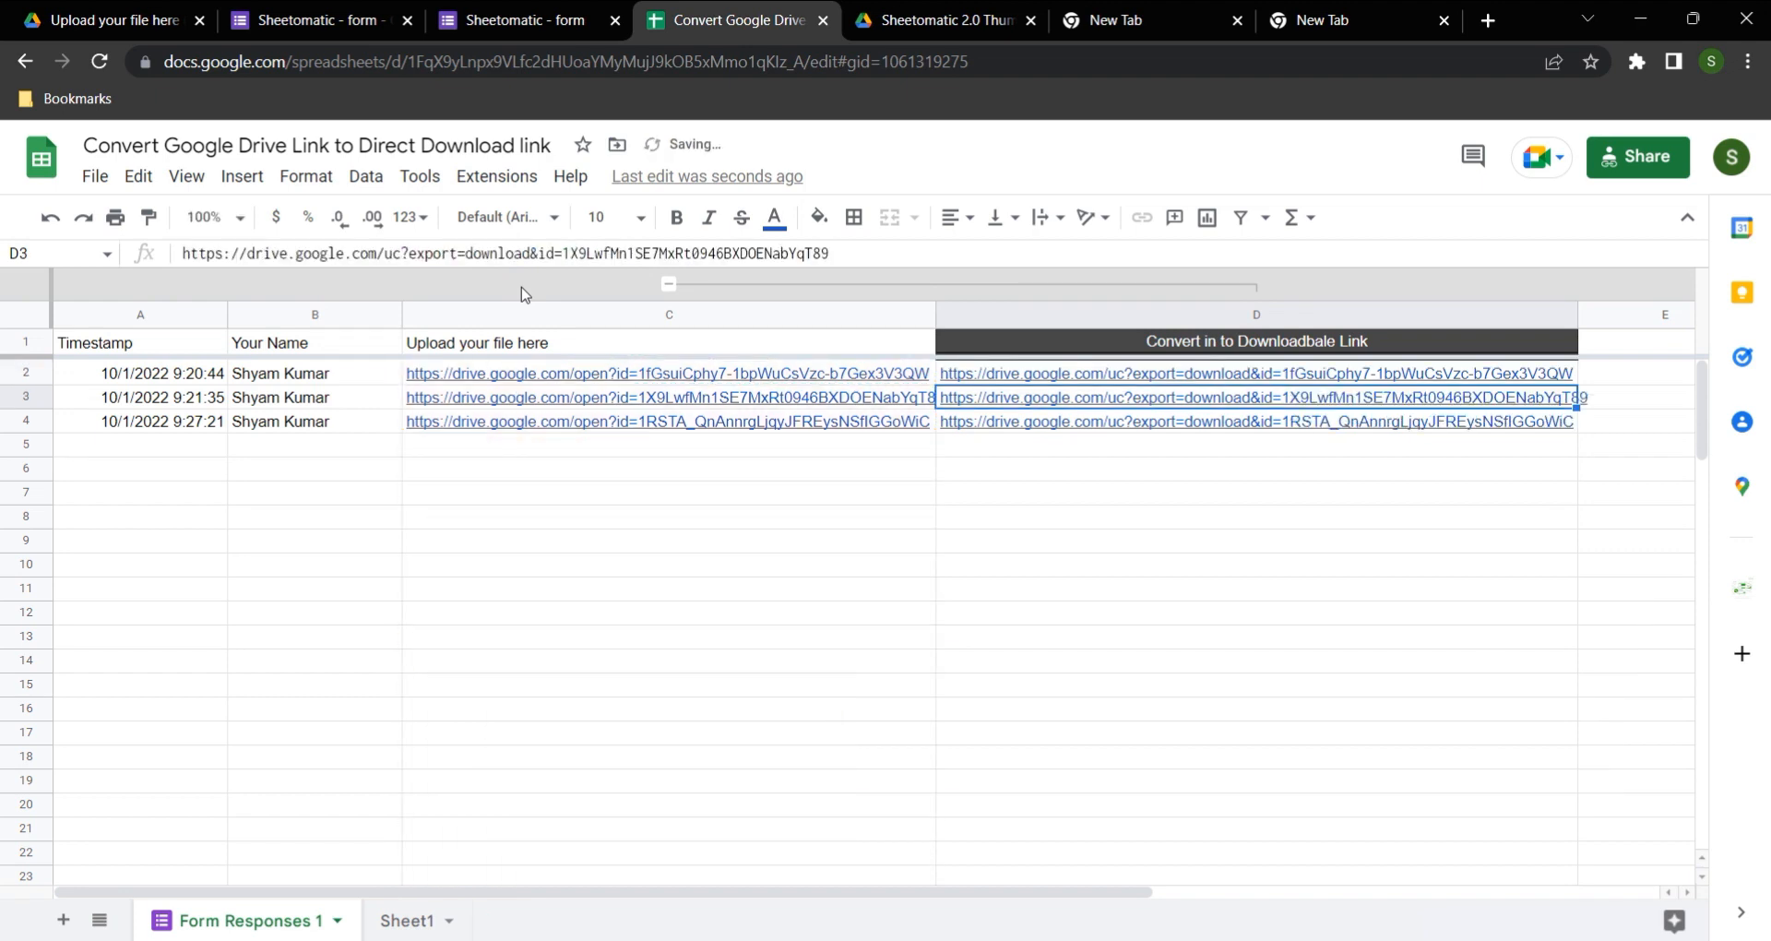
# Step: Test the D4 link by downloading its file, and view the downloaded image before closing it
pyautogui.click(1146, 494)
pyautogui.click(1070, 426)
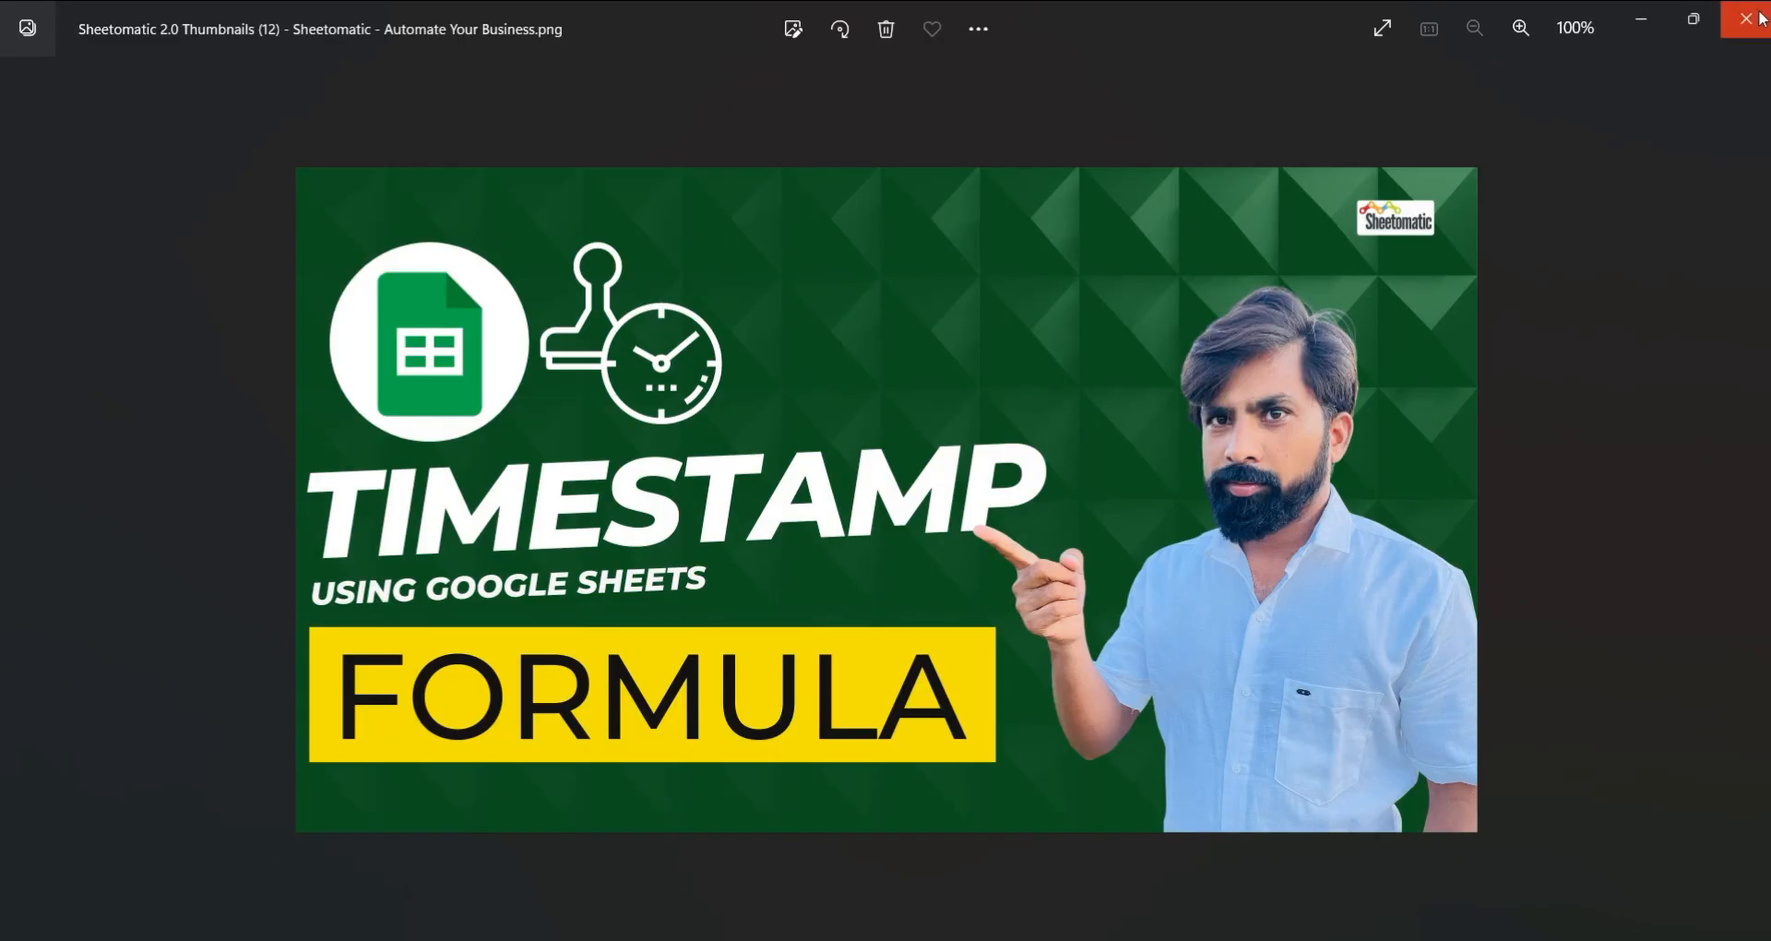
pyautogui.click(1761, 18)
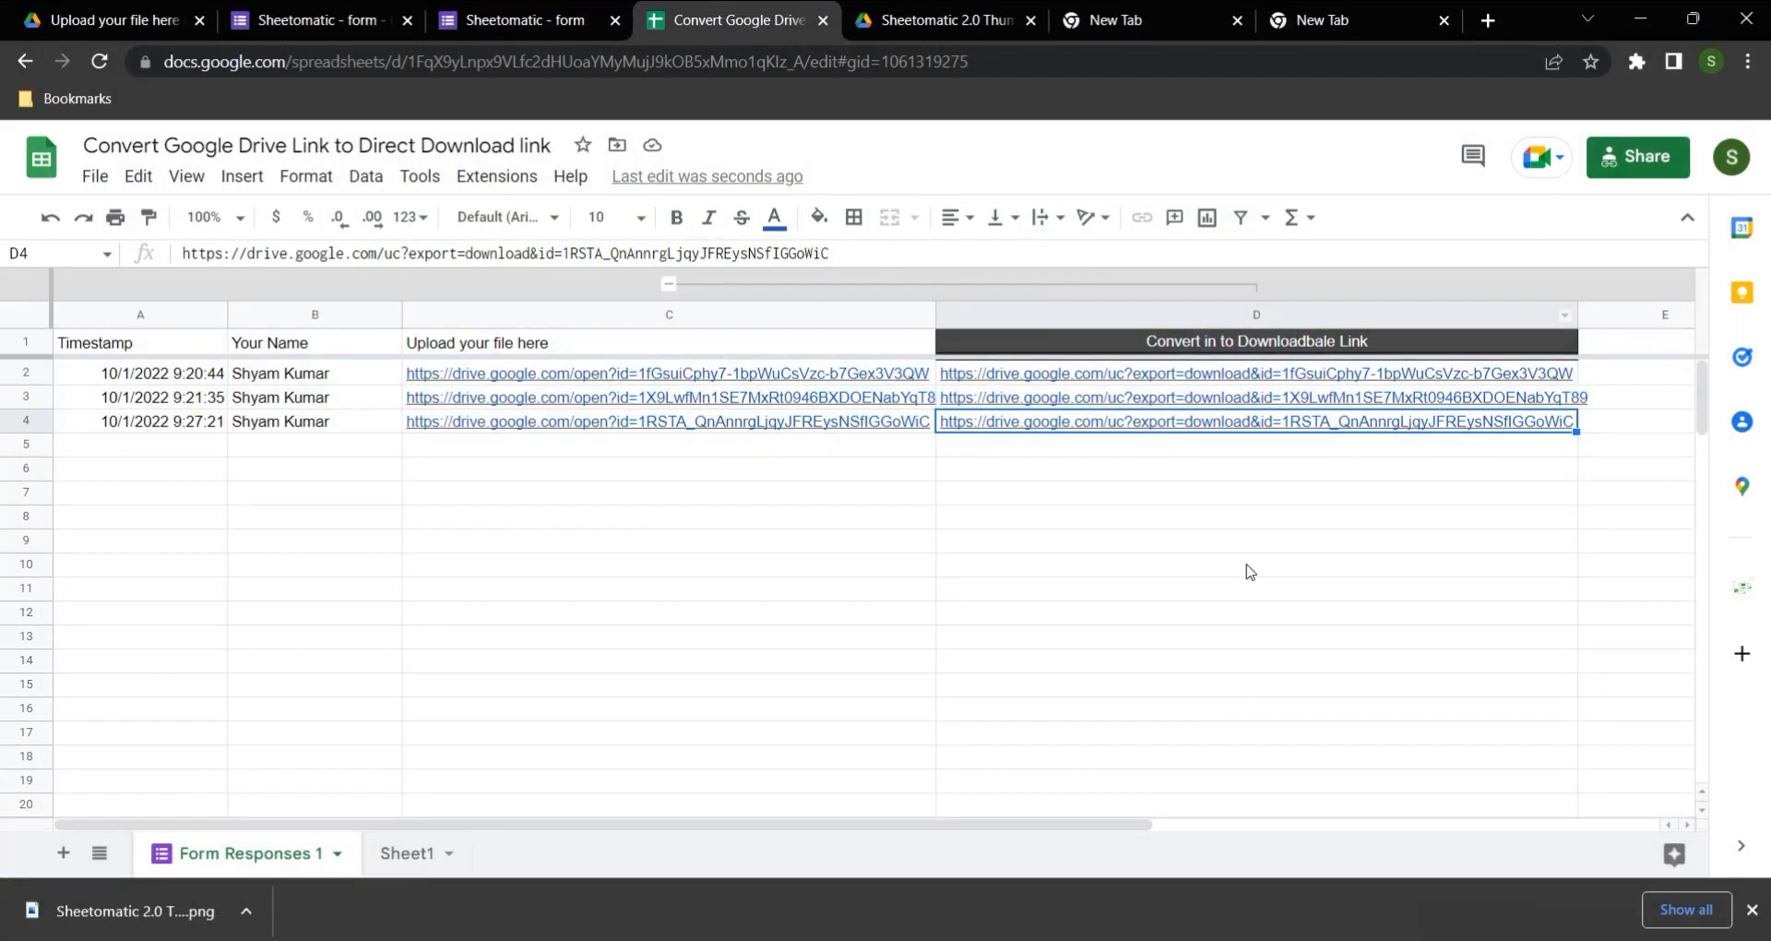
# Step: Collapse the column group to hide column D
pyautogui.click(669, 284)
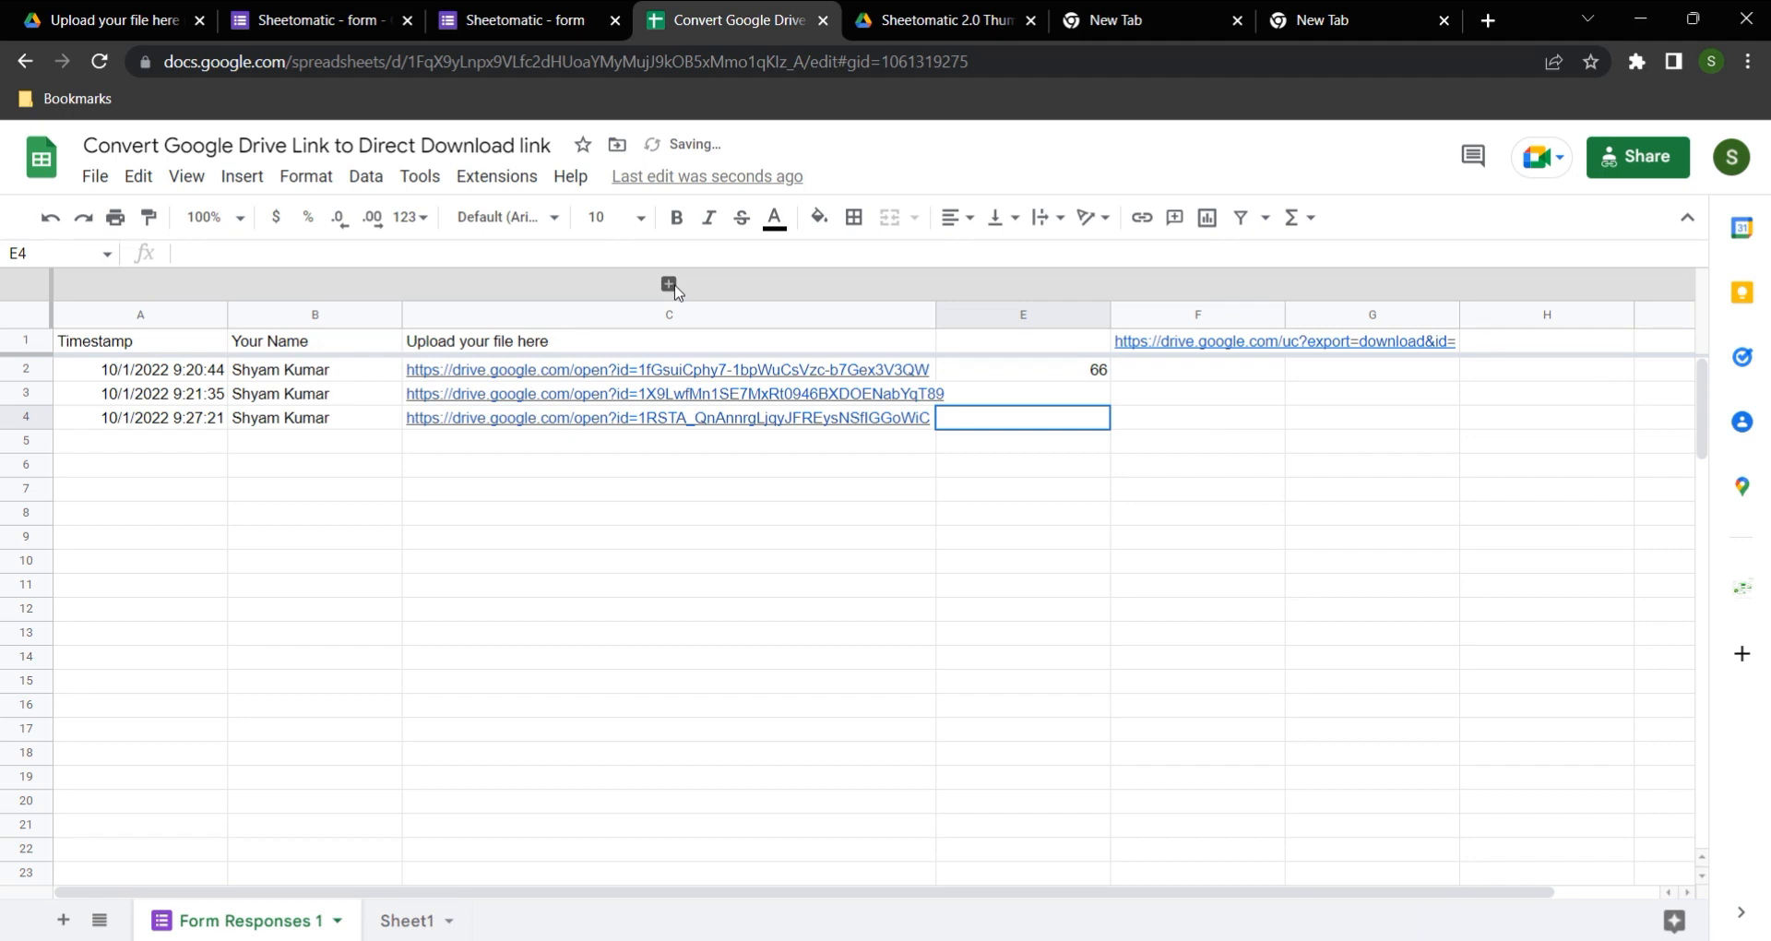